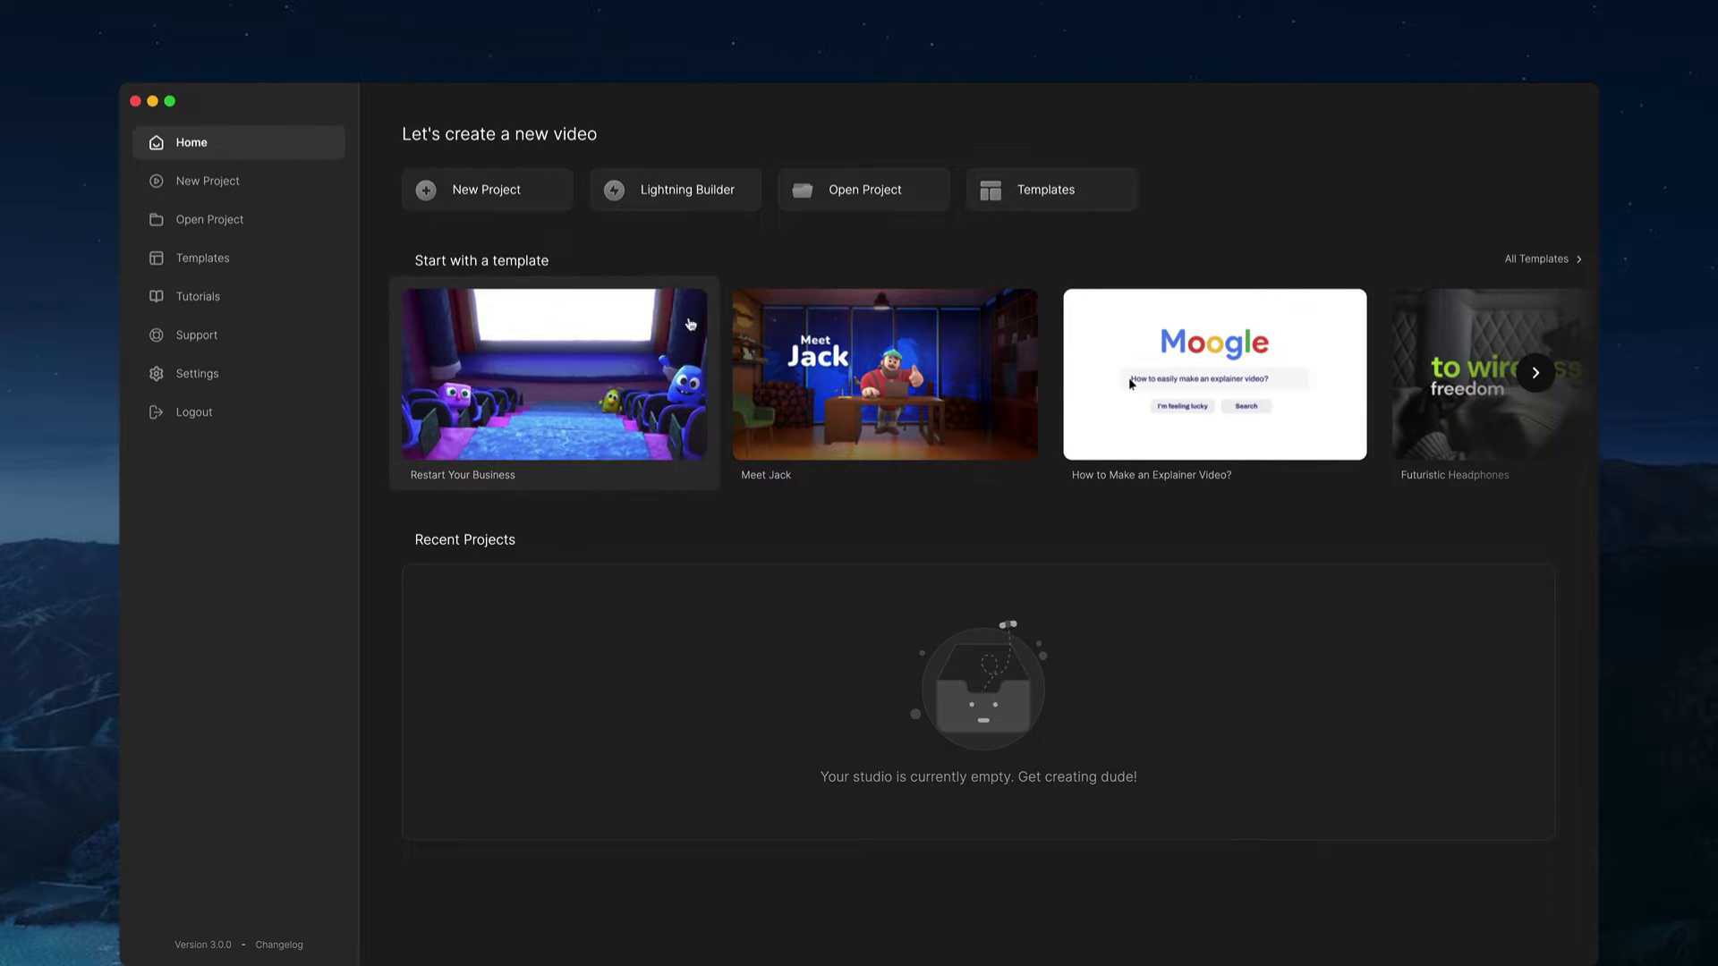
Slide the Home template carousel forward twice, then go to Settings and scroll its options
left_click(1516, 374)
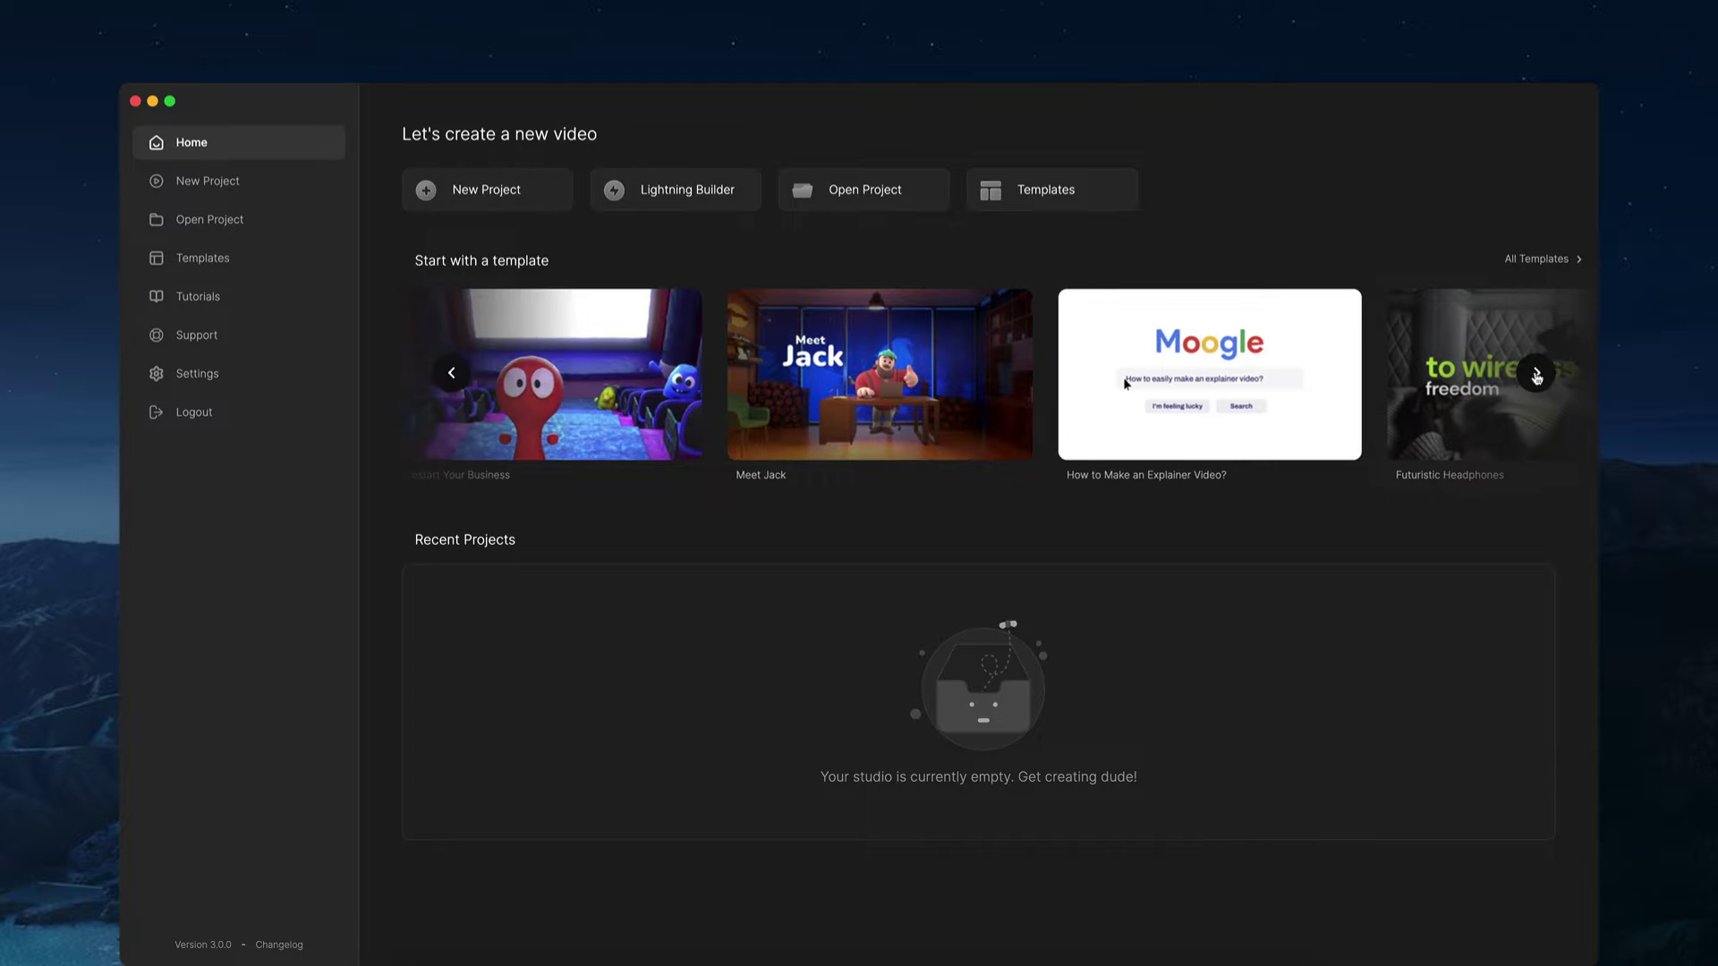
left_click(1509, 381)
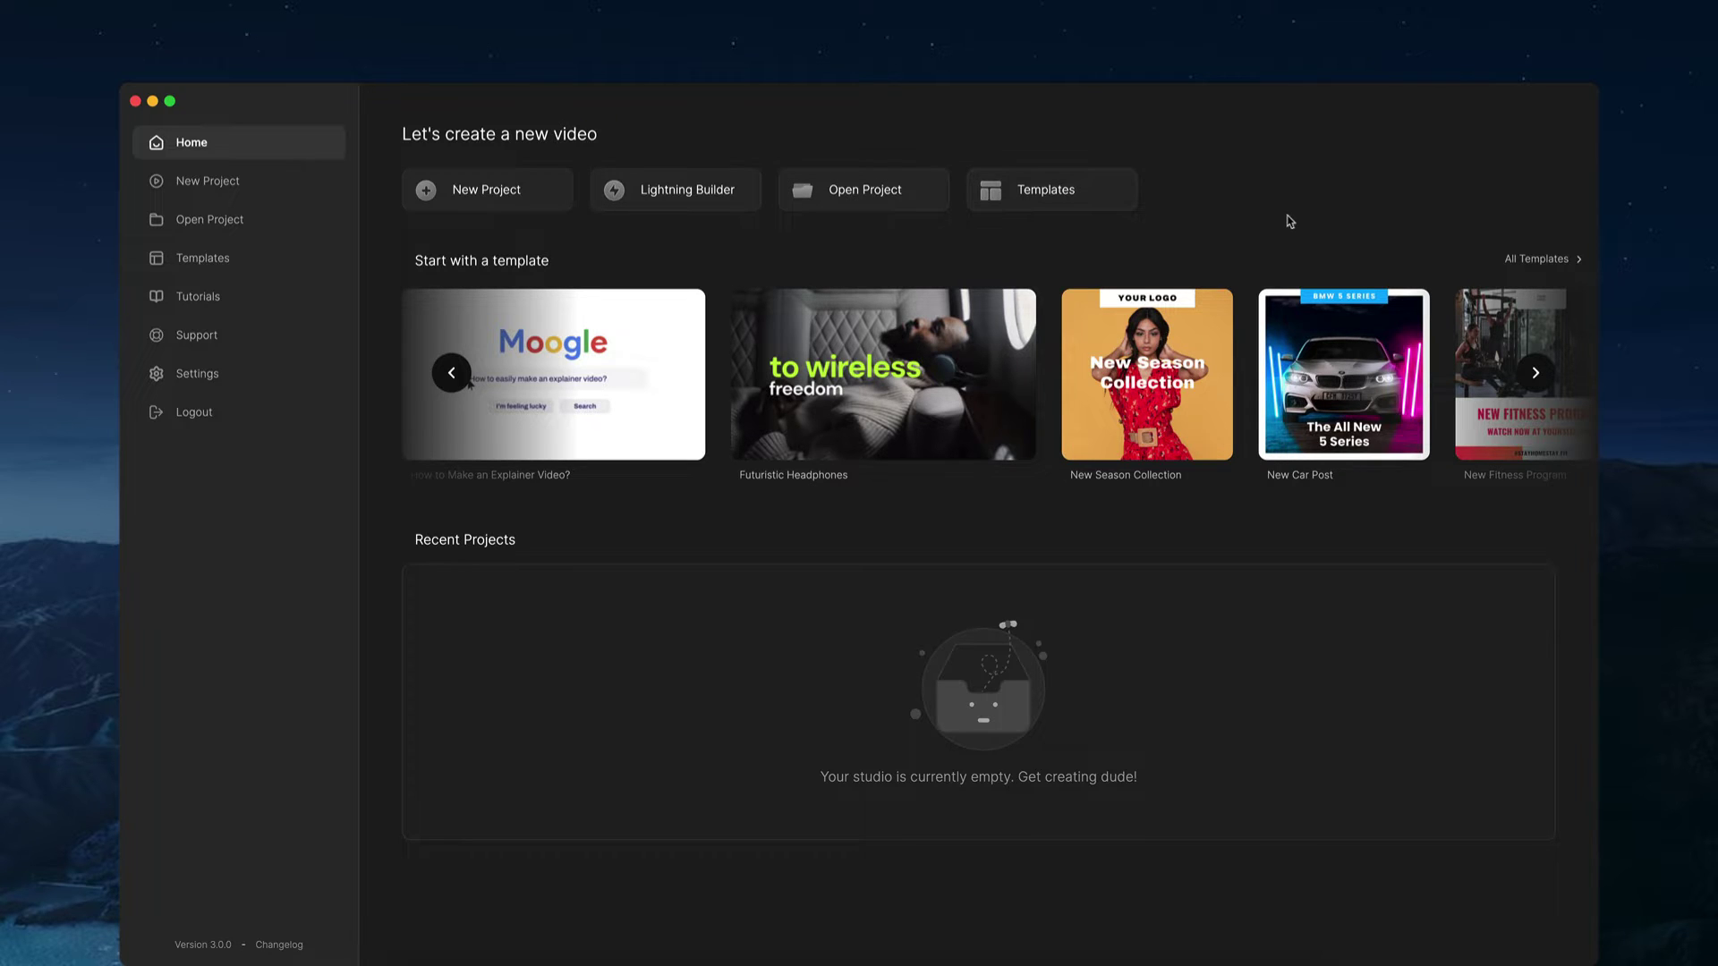
left_click(301, 383)
scroll(902, 408, "down", 2)
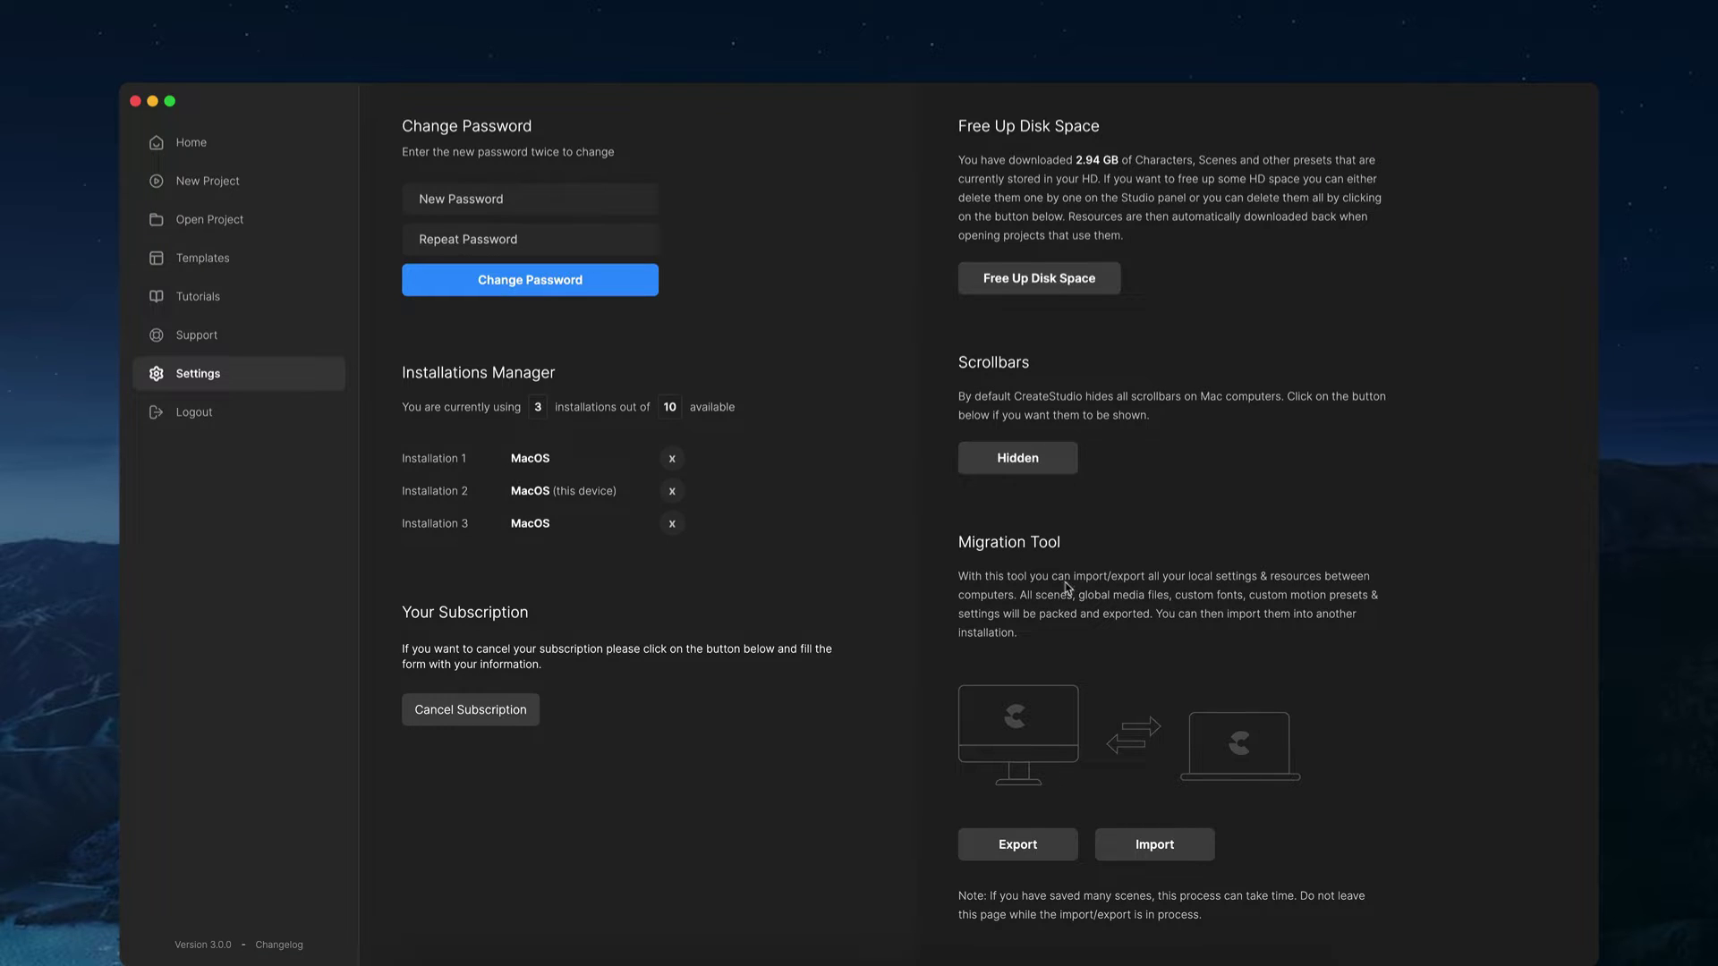
Browse the template gallery and show all Promotional templates
scroll(1065, 586, "up", 2)
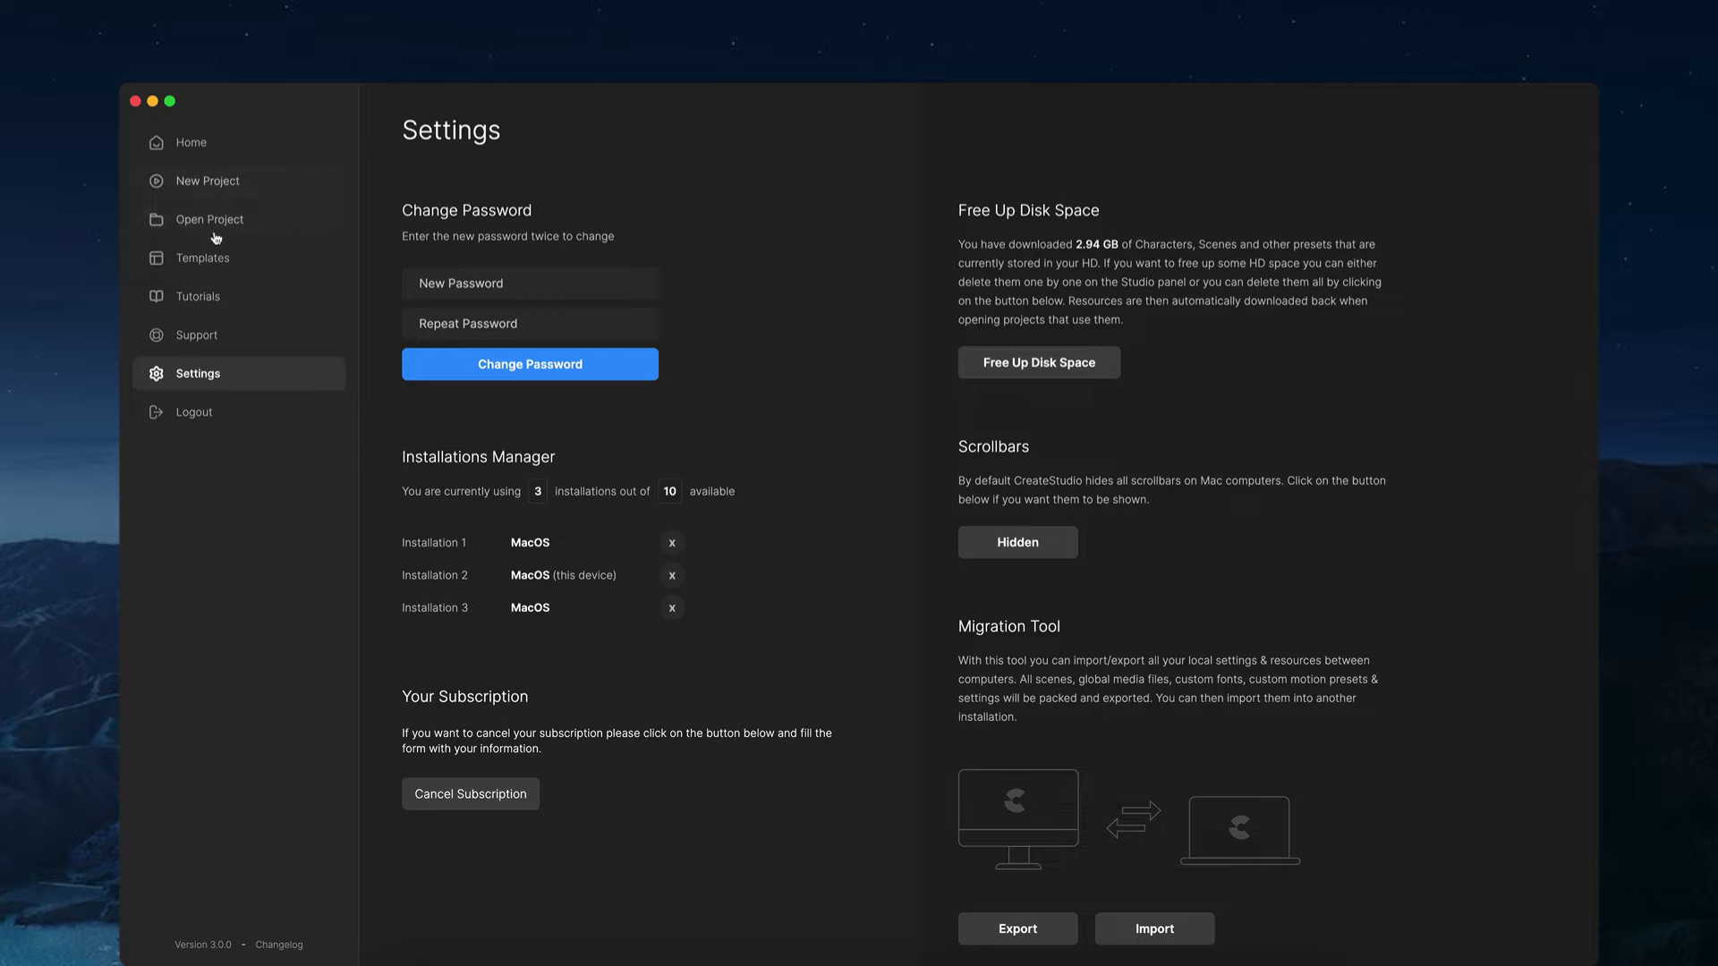
left_click(202, 257)
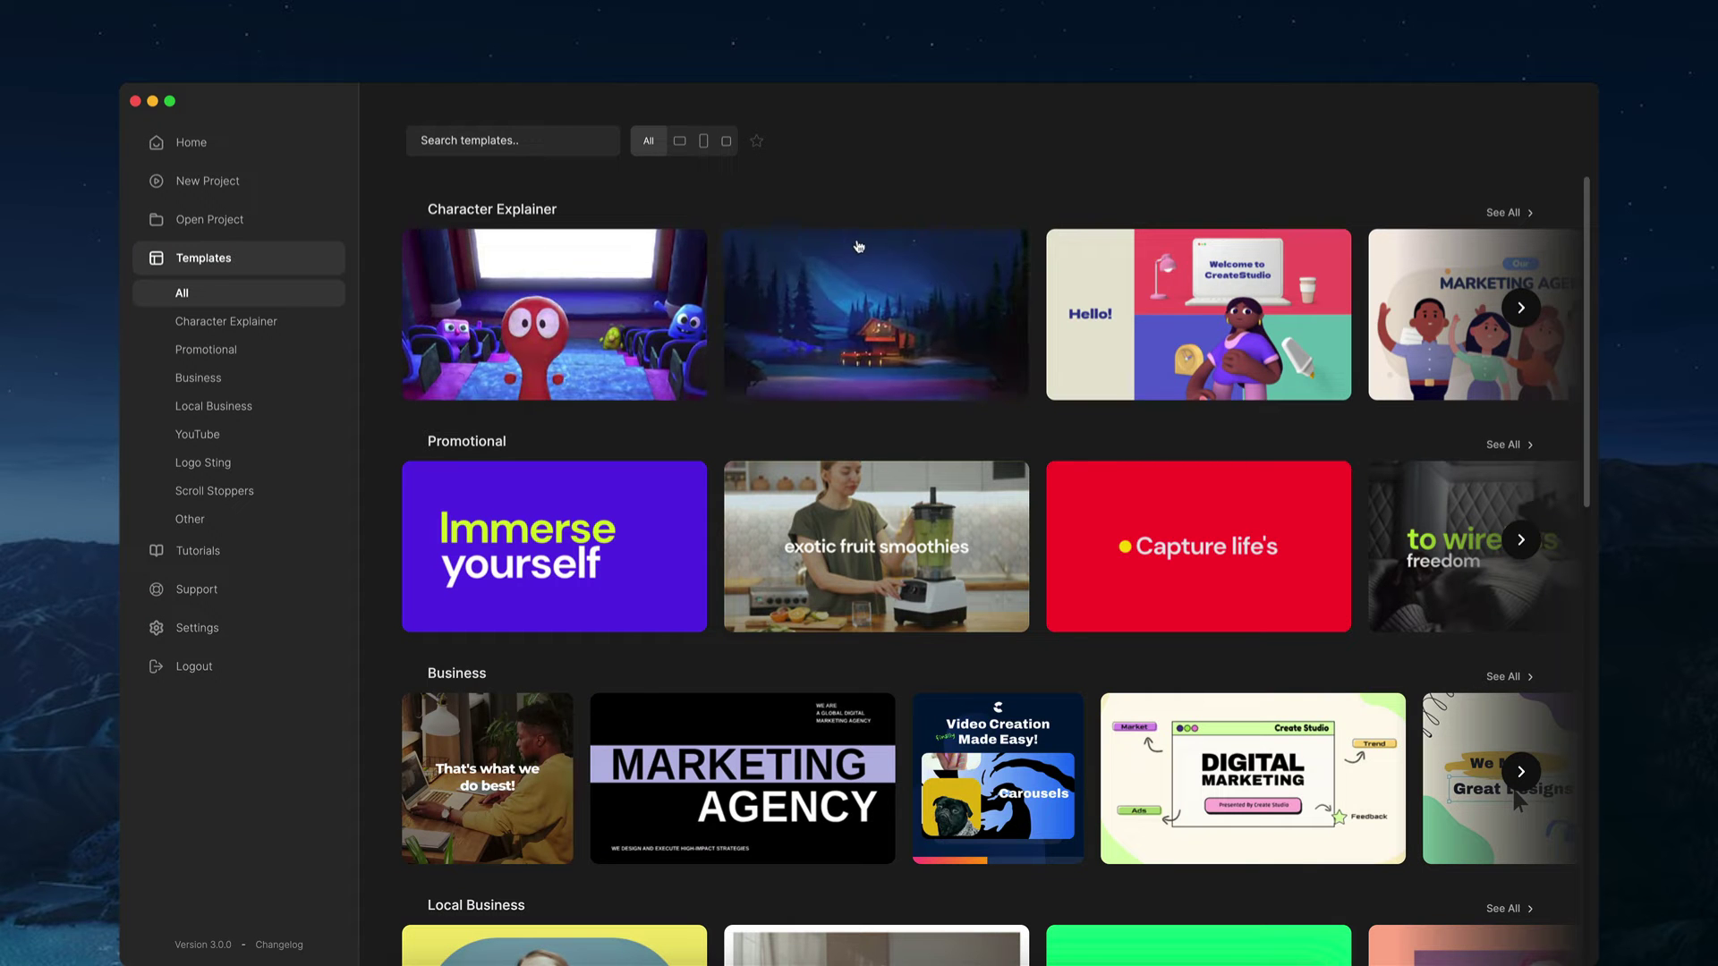
scroll(1449, 214, "down", 3)
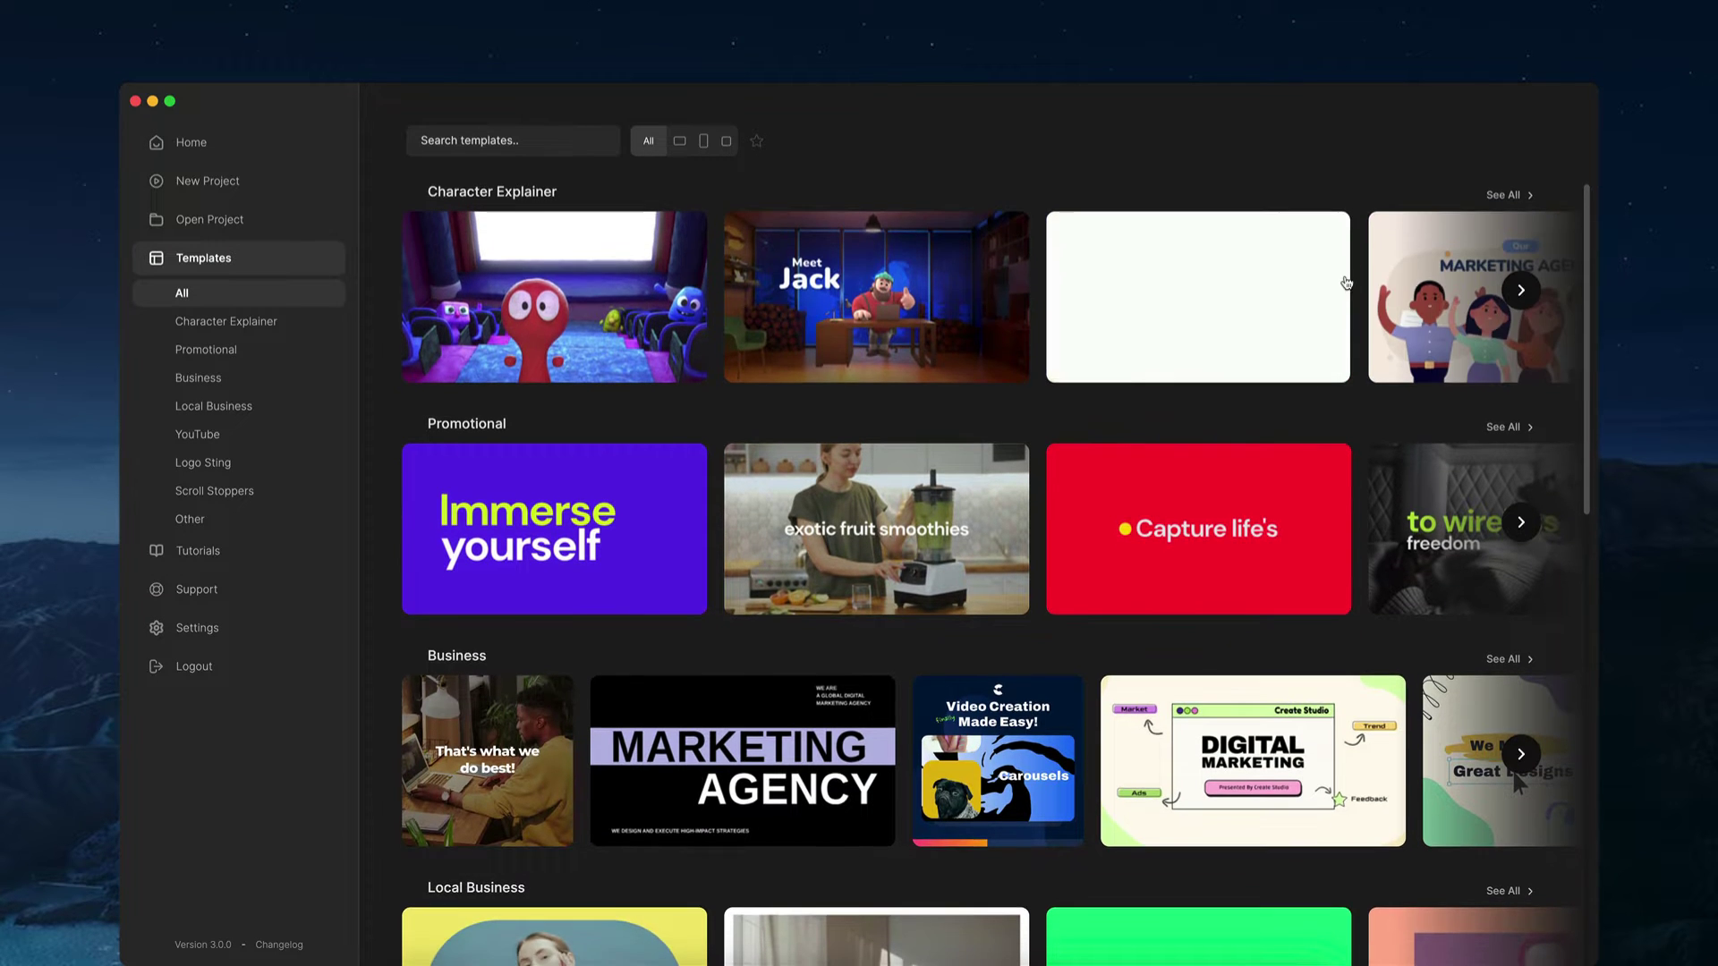
left_click(1521, 278)
left_click(1505, 184)
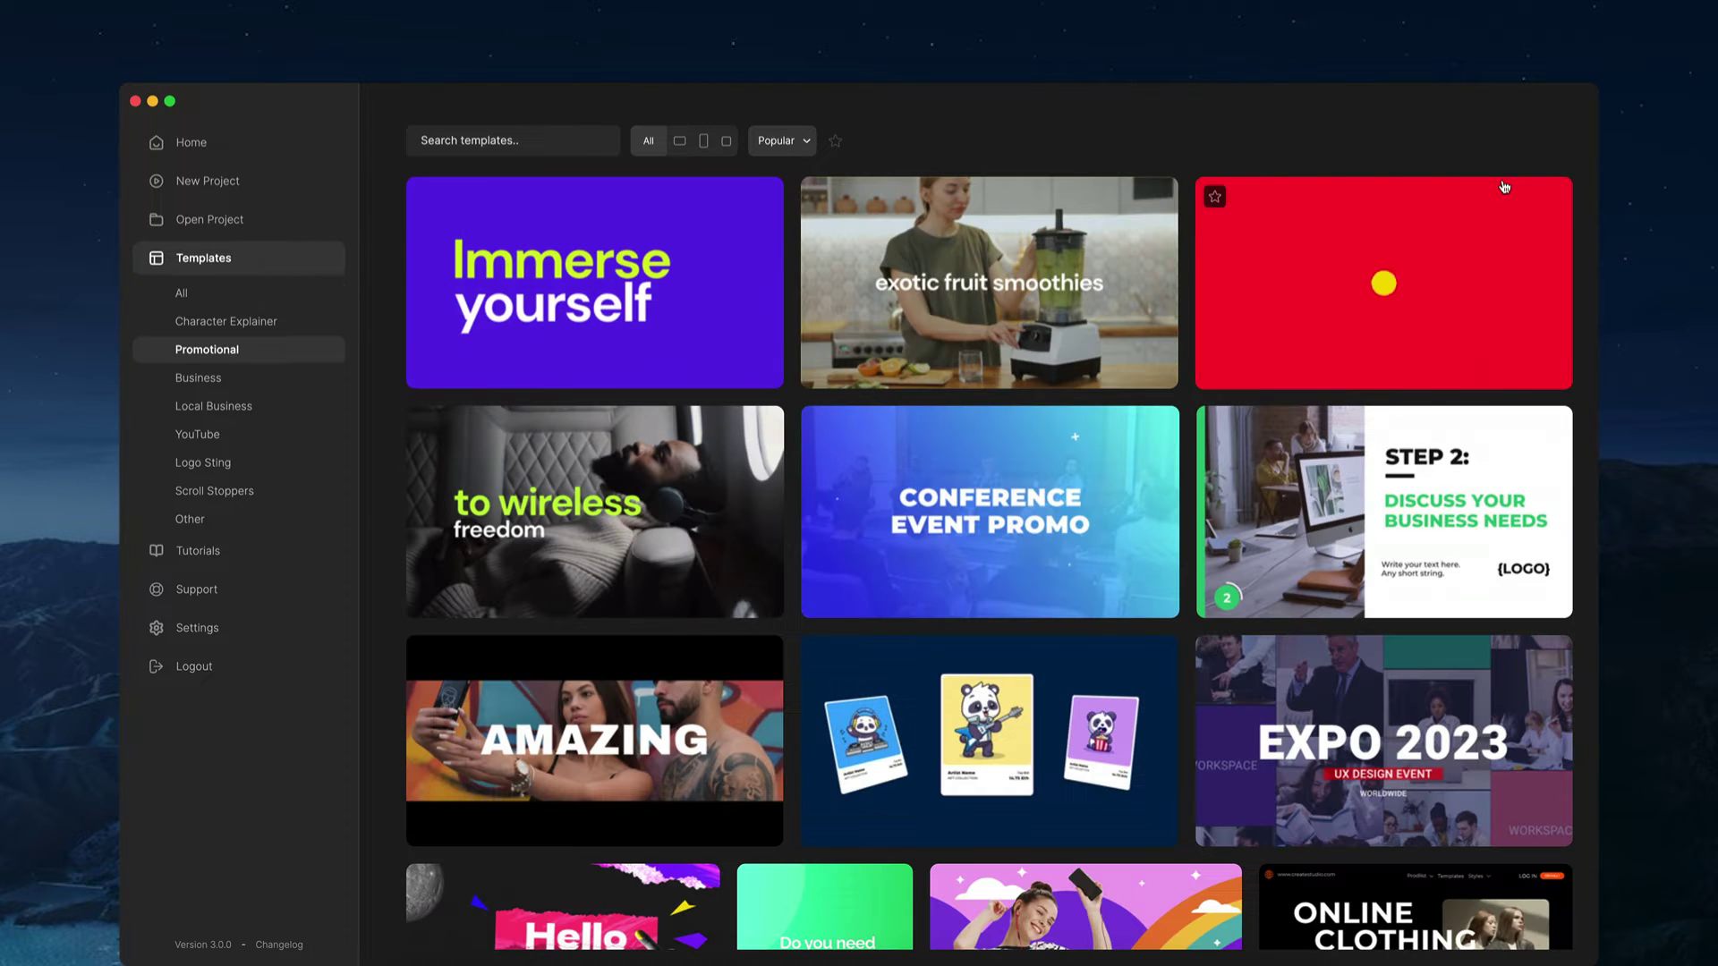
scroll(732, 352, "down", 1)
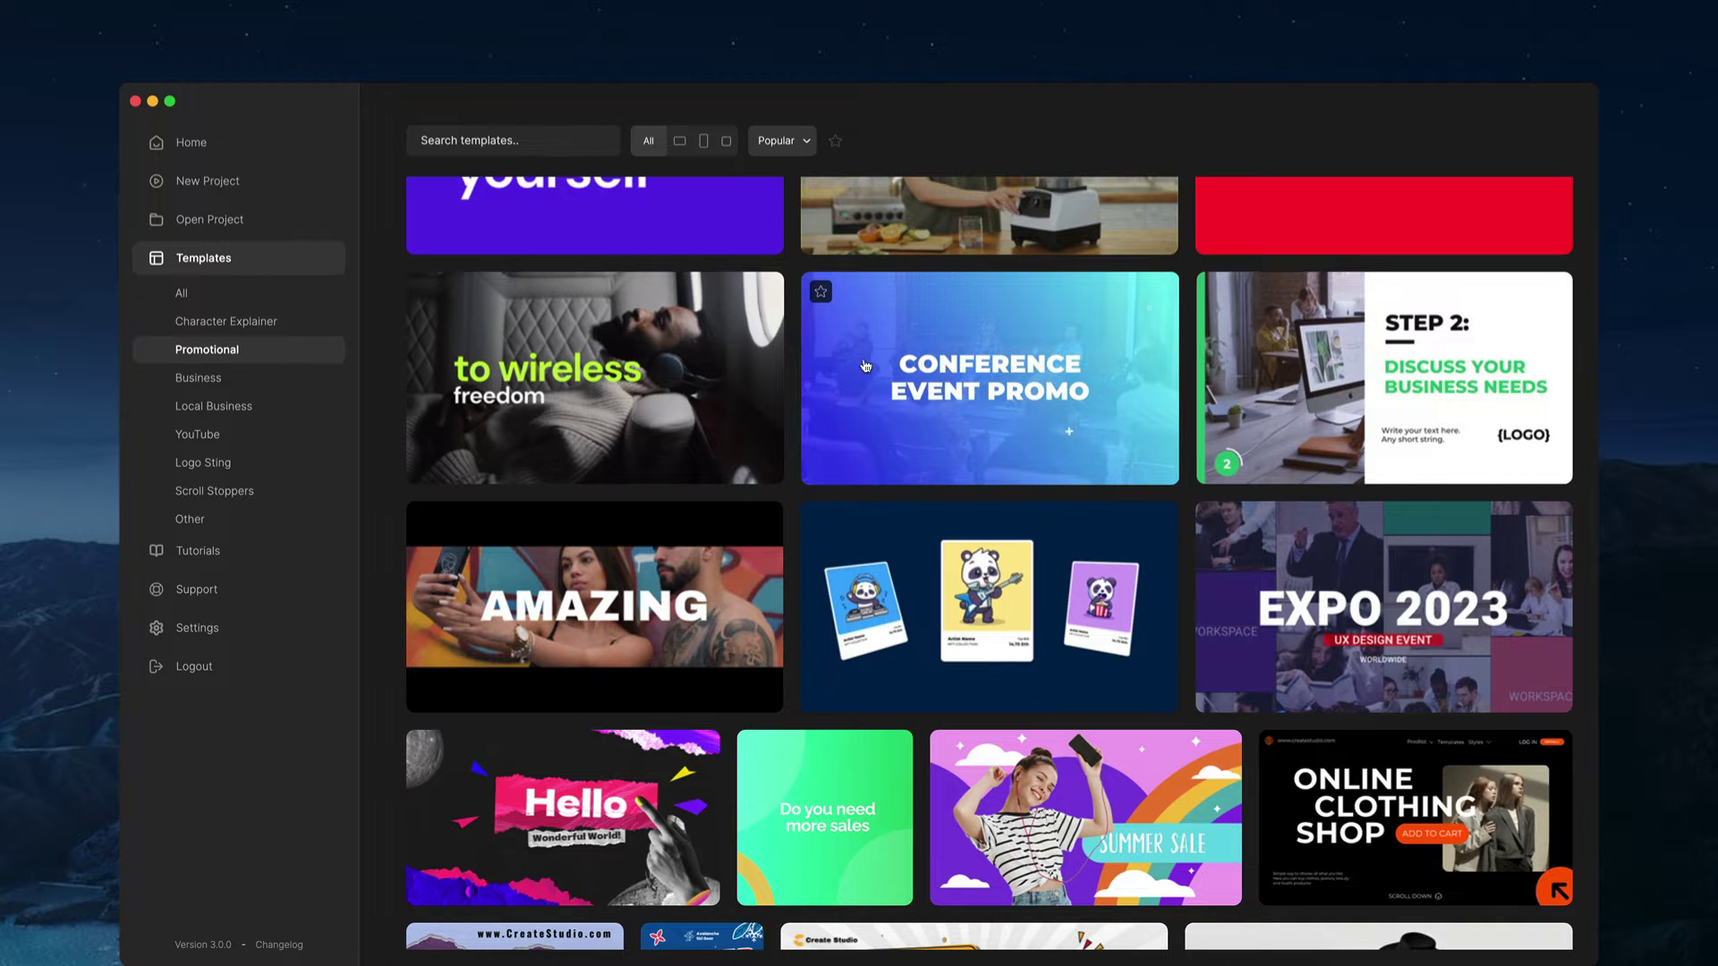
Preview Futuristic Headphones in square and vertical formats, then start a blank new project
left_click(594, 372)
left_click(627, 537)
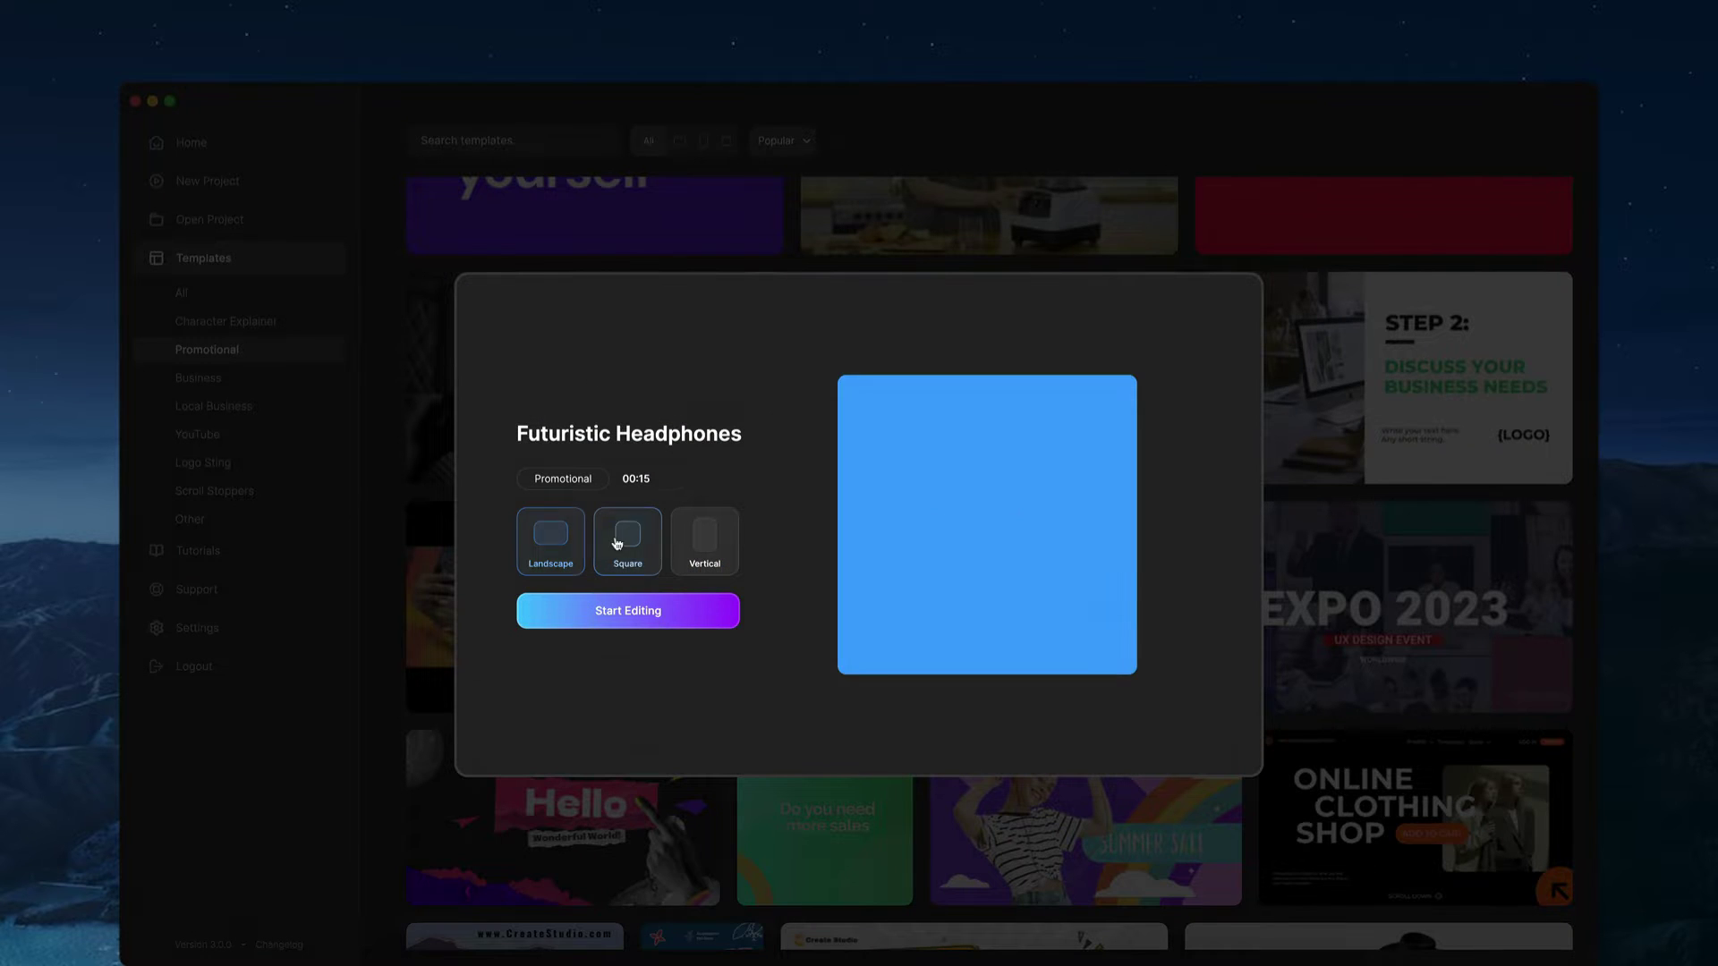
left_click(704, 537)
left_click(411, 449)
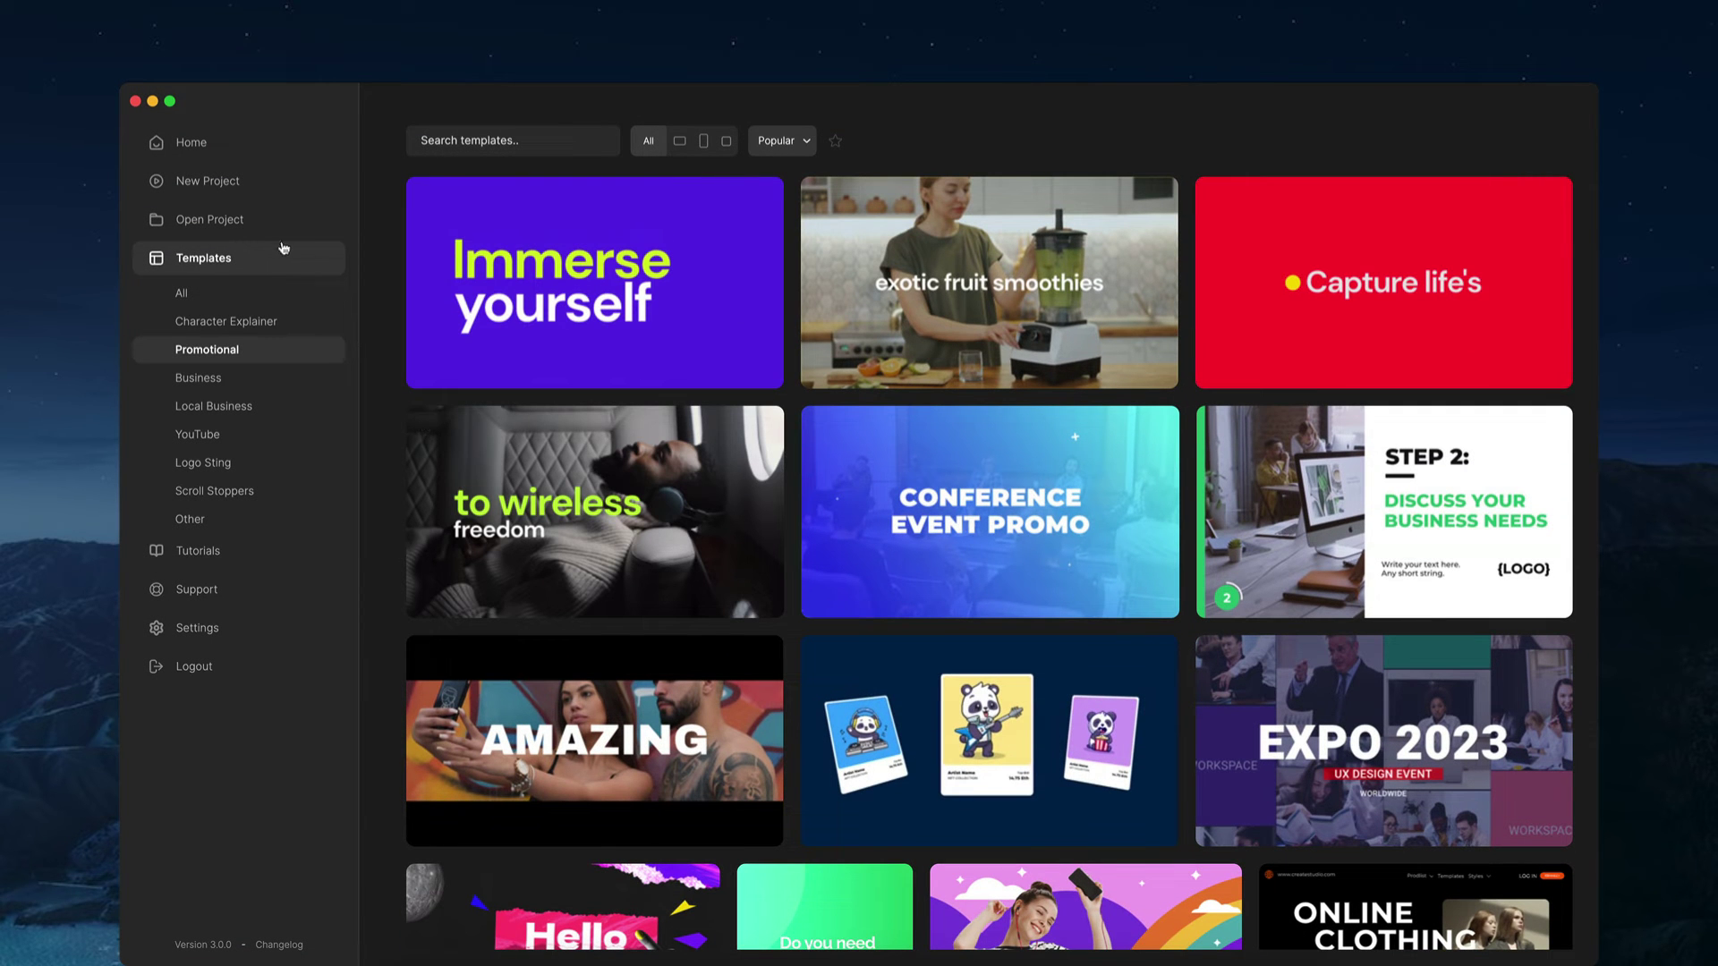
left_click(268, 182)
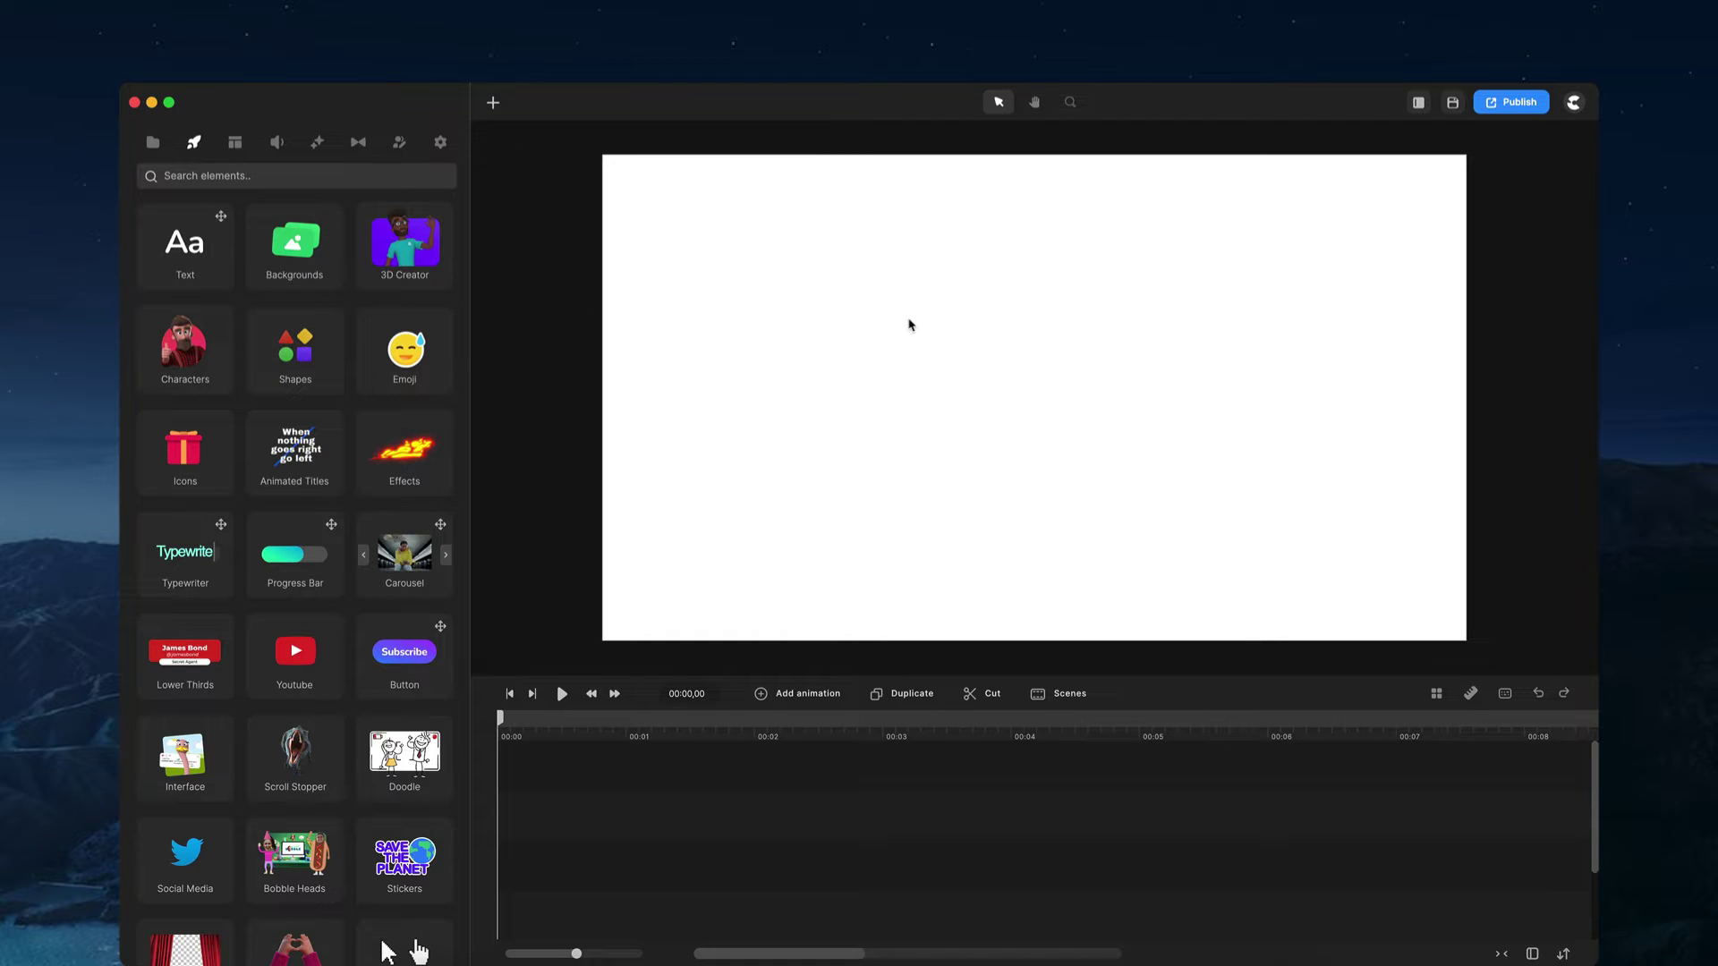
Show the Minimal, Left Bar and Left & Right Panels layout choices from the top-right toolbar
left_click(1420, 103)
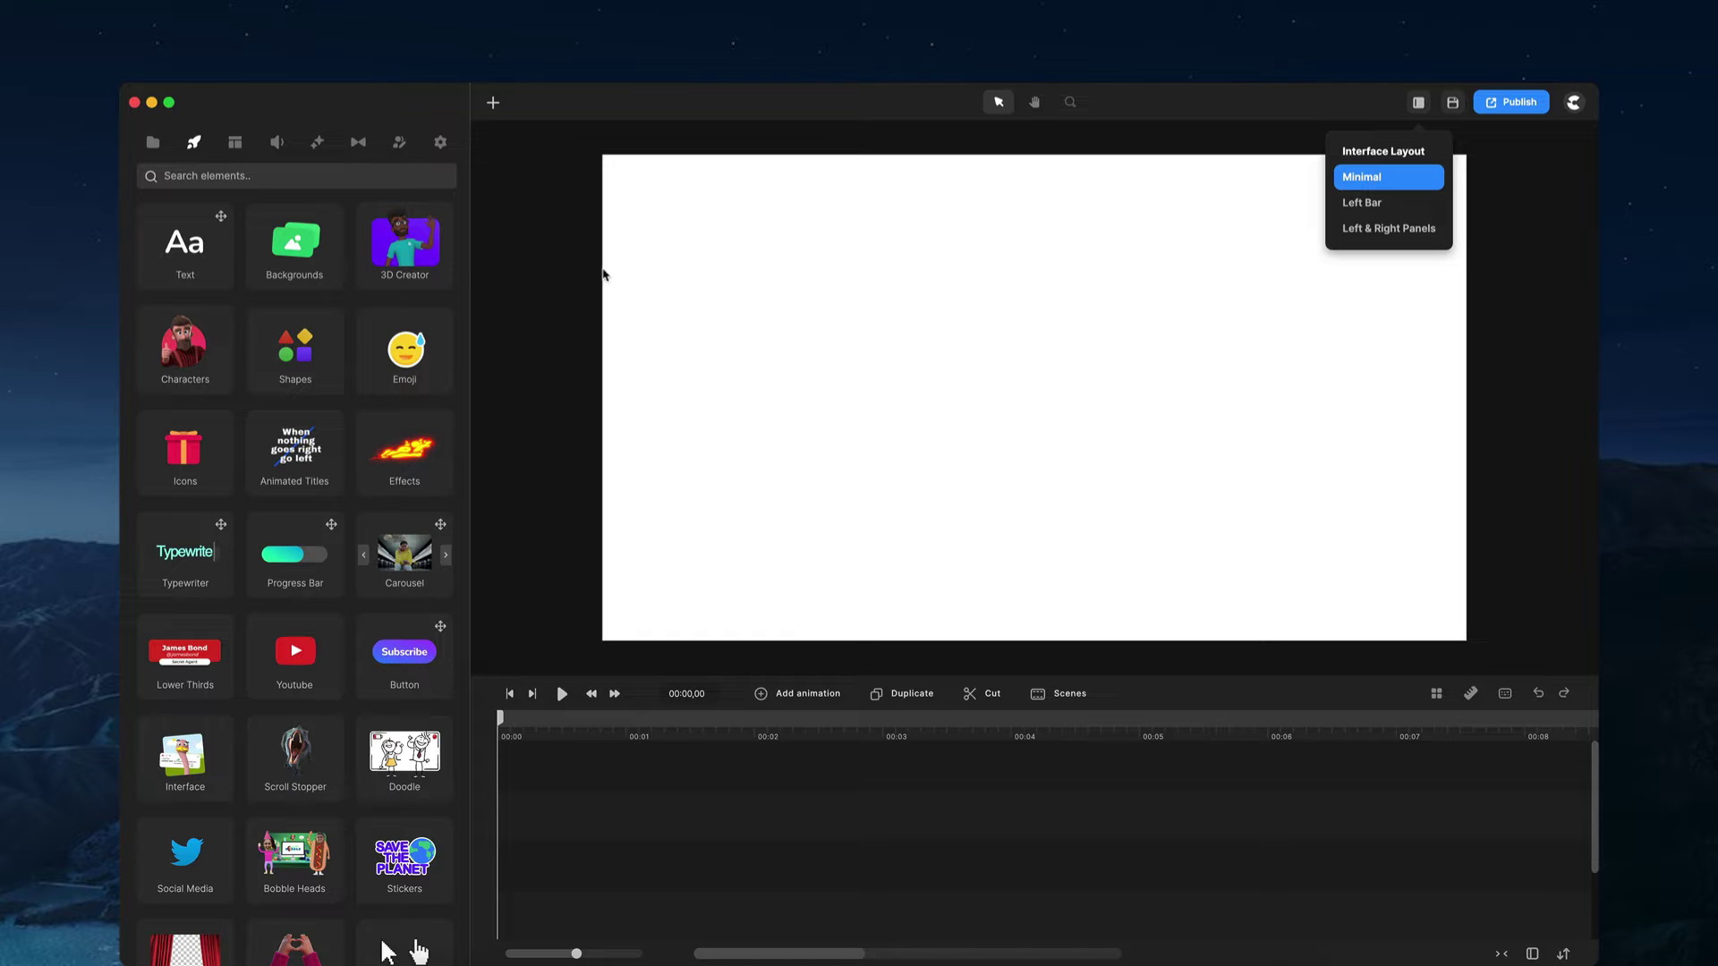
Try the Left Bar and Left & Right Panels layouts with a full-width timeline and resized panels
left_click(1384, 213)
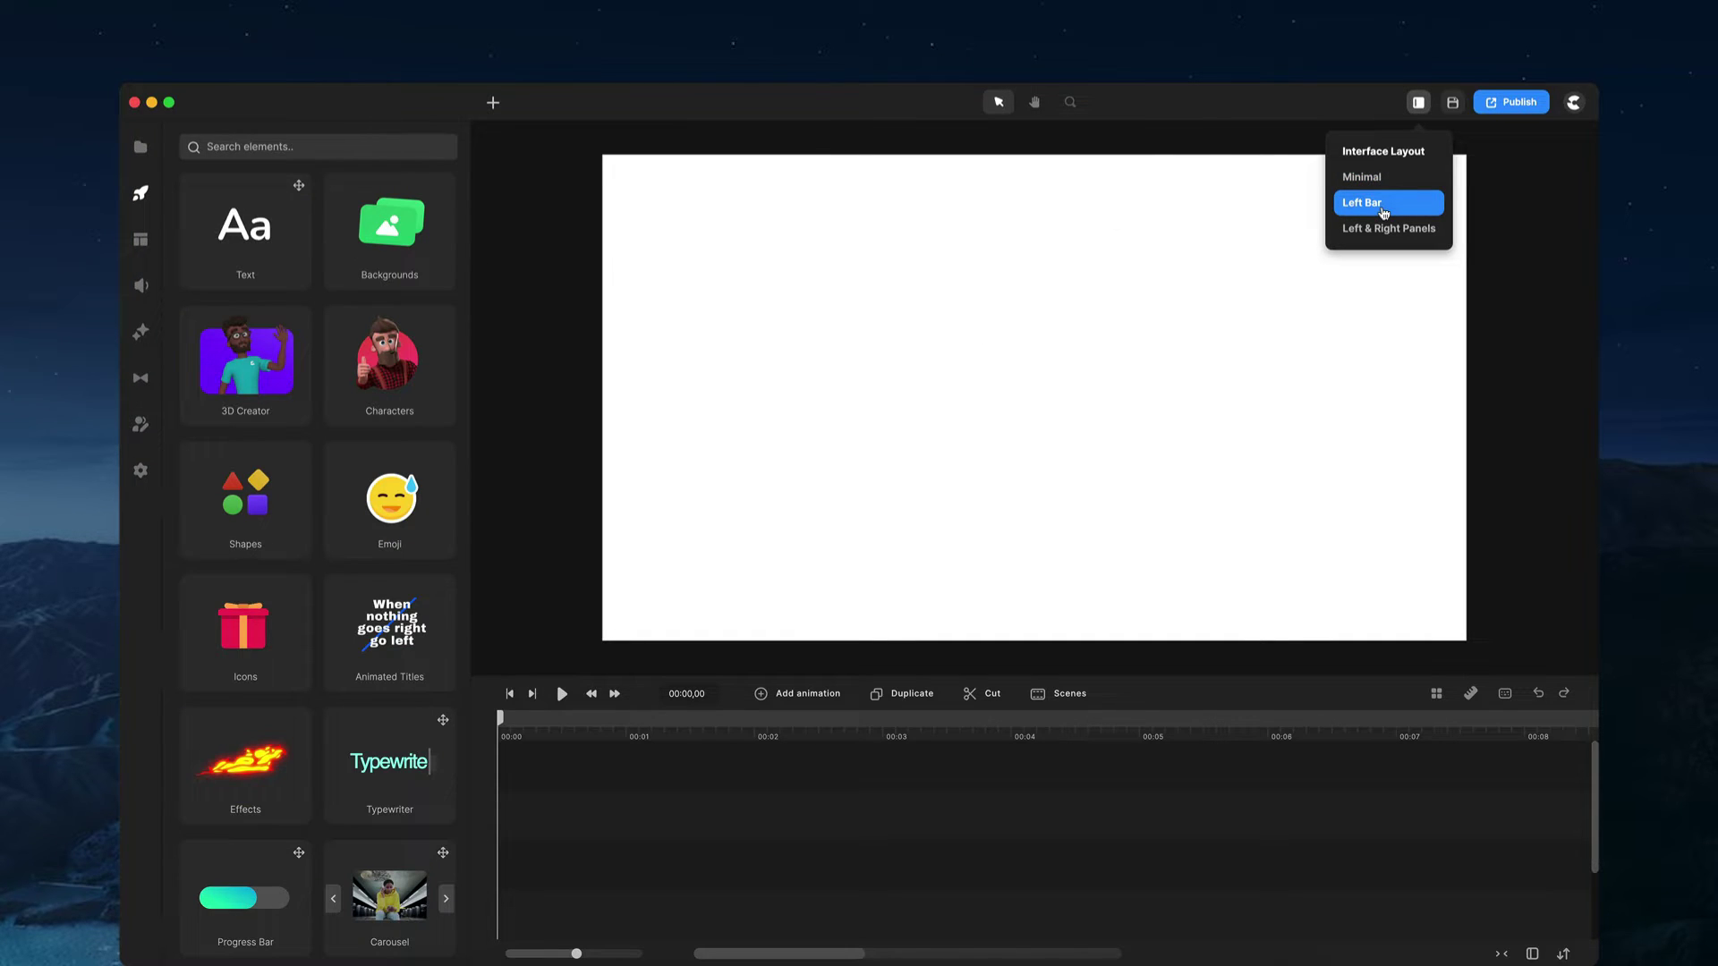
left_click(1386, 230)
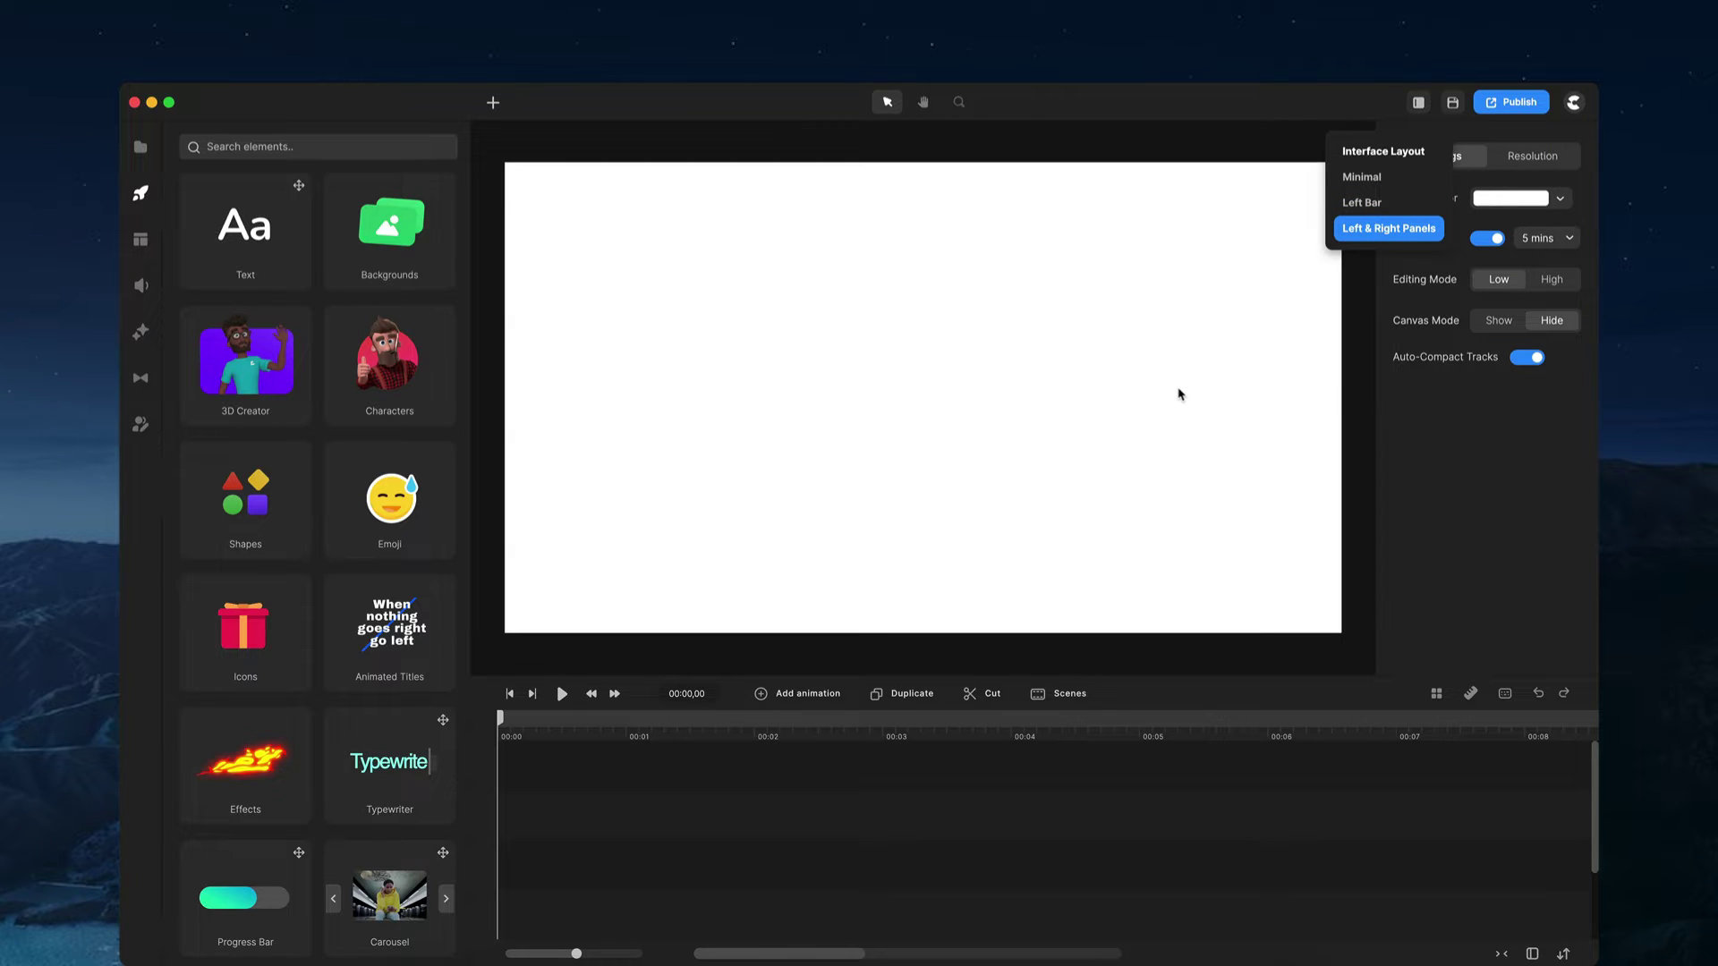
left_click(1533, 955)
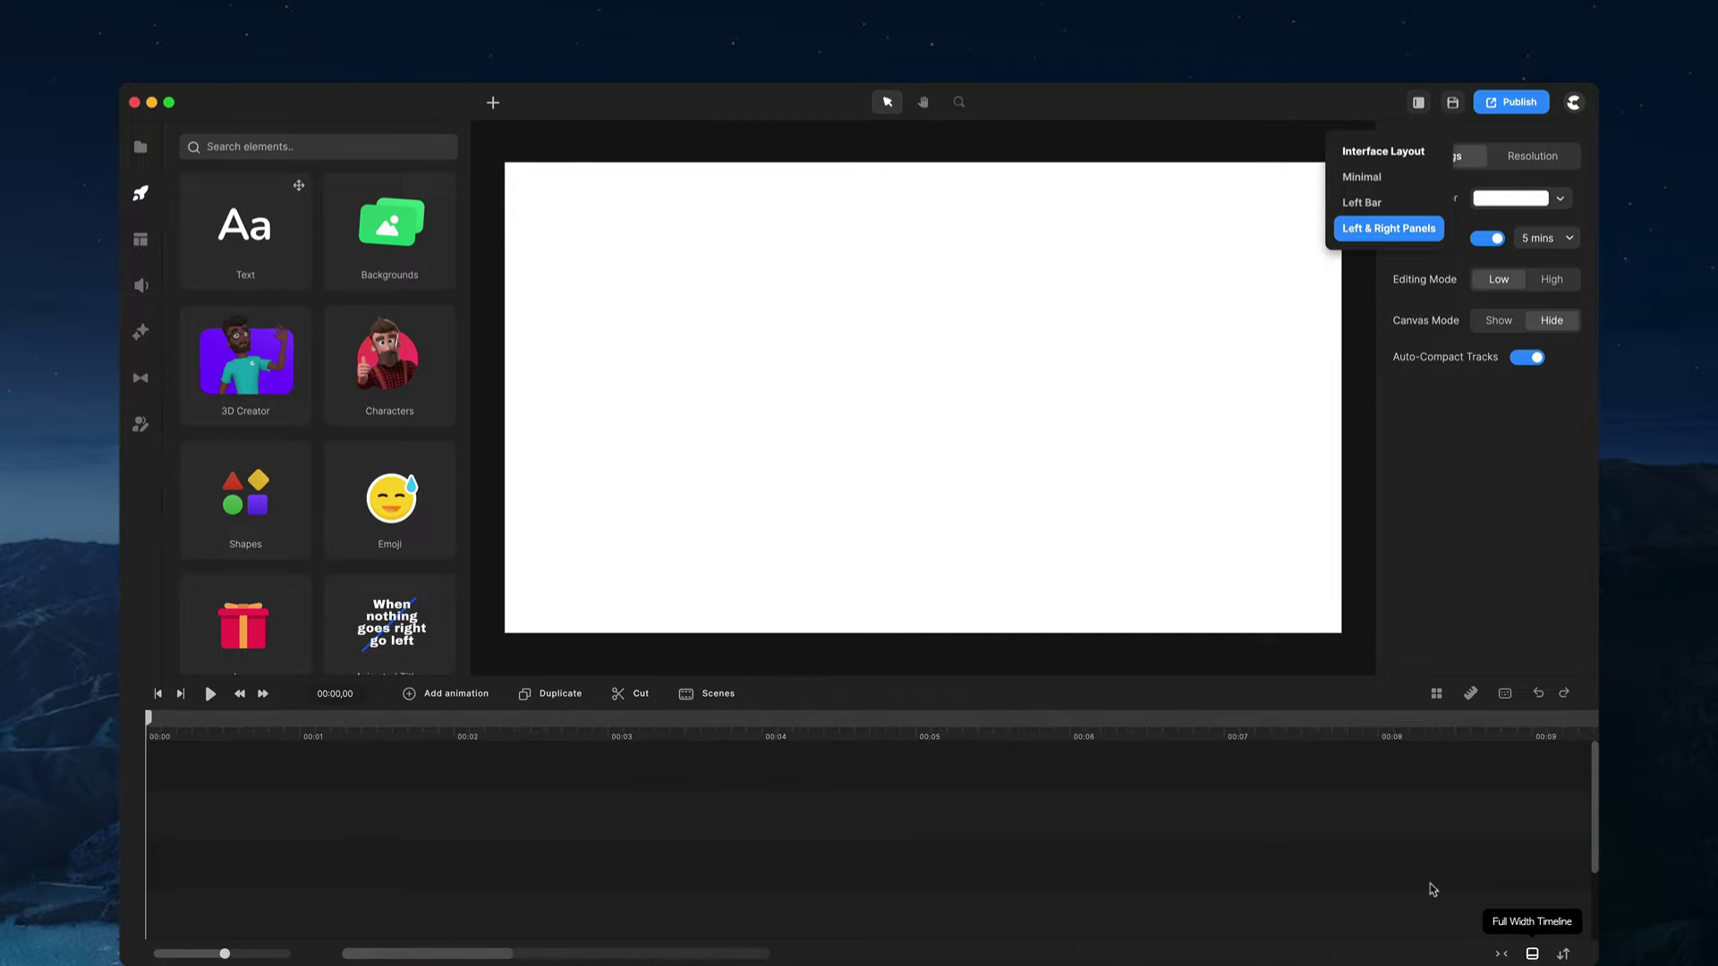
left_click(1203, 347)
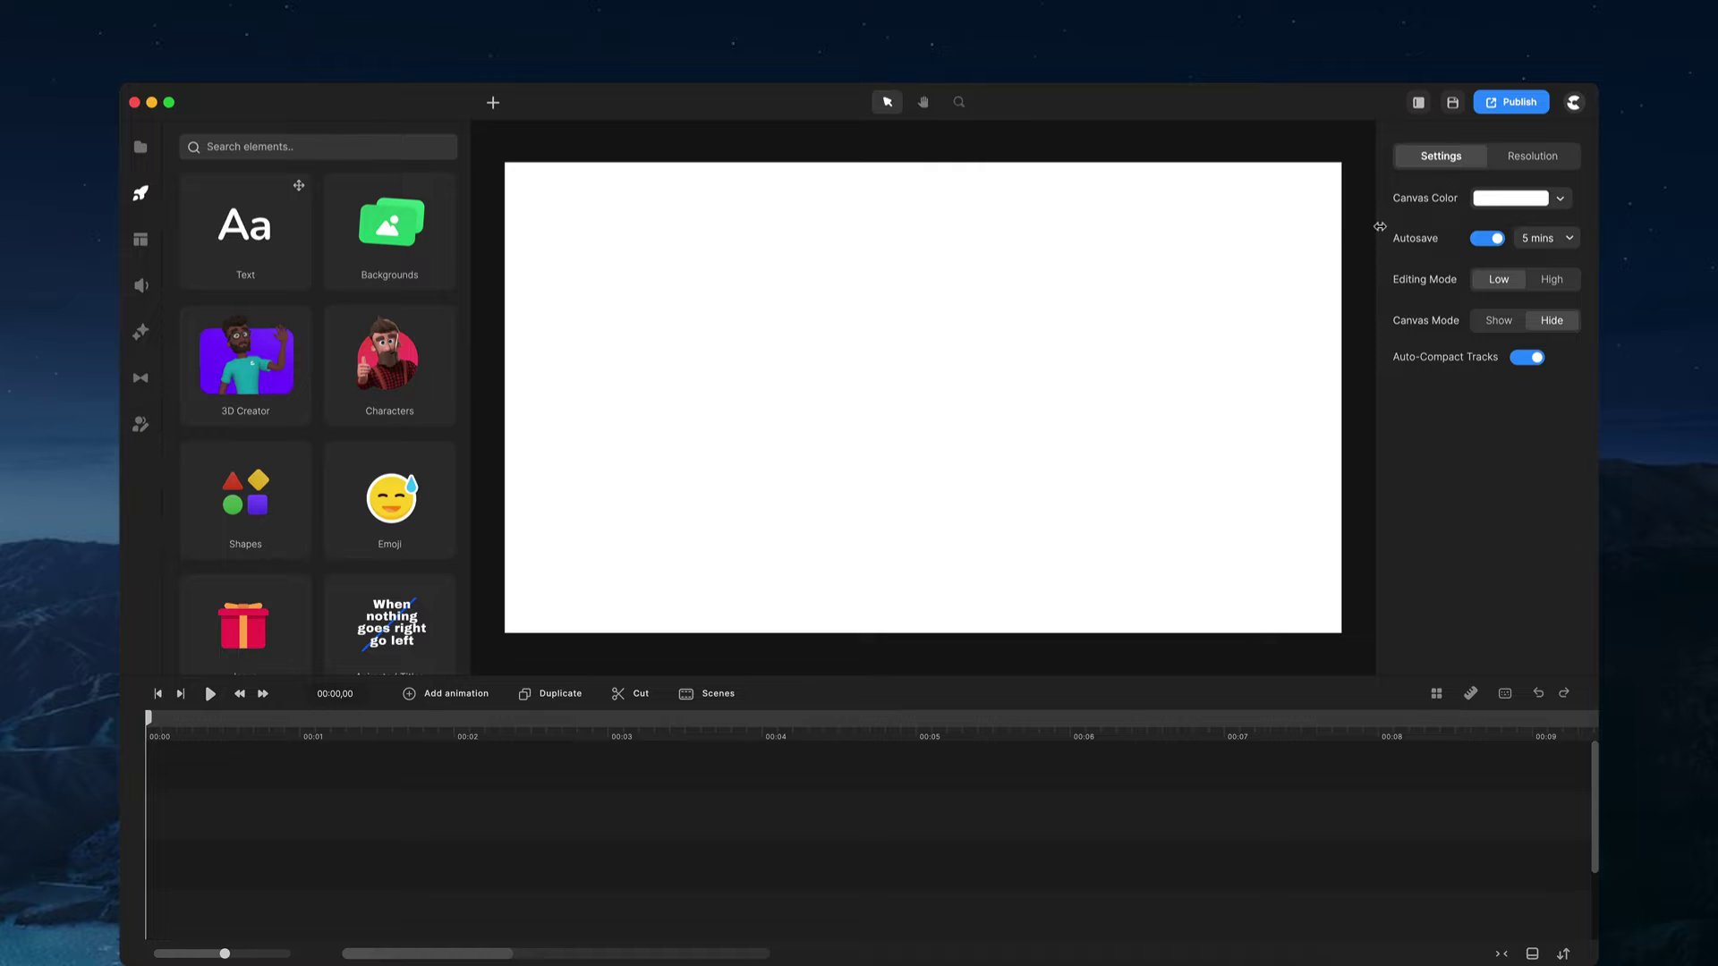
left_click_drag(1335, 226, 1390, 240)
left_click_drag(477, 235, 857, 243)
left_click_drag(633, 246, 425, 258)
Return to the Minimal layout, unstretch the timeline, and widen the elements panel to three columns
left_click(1419, 103)
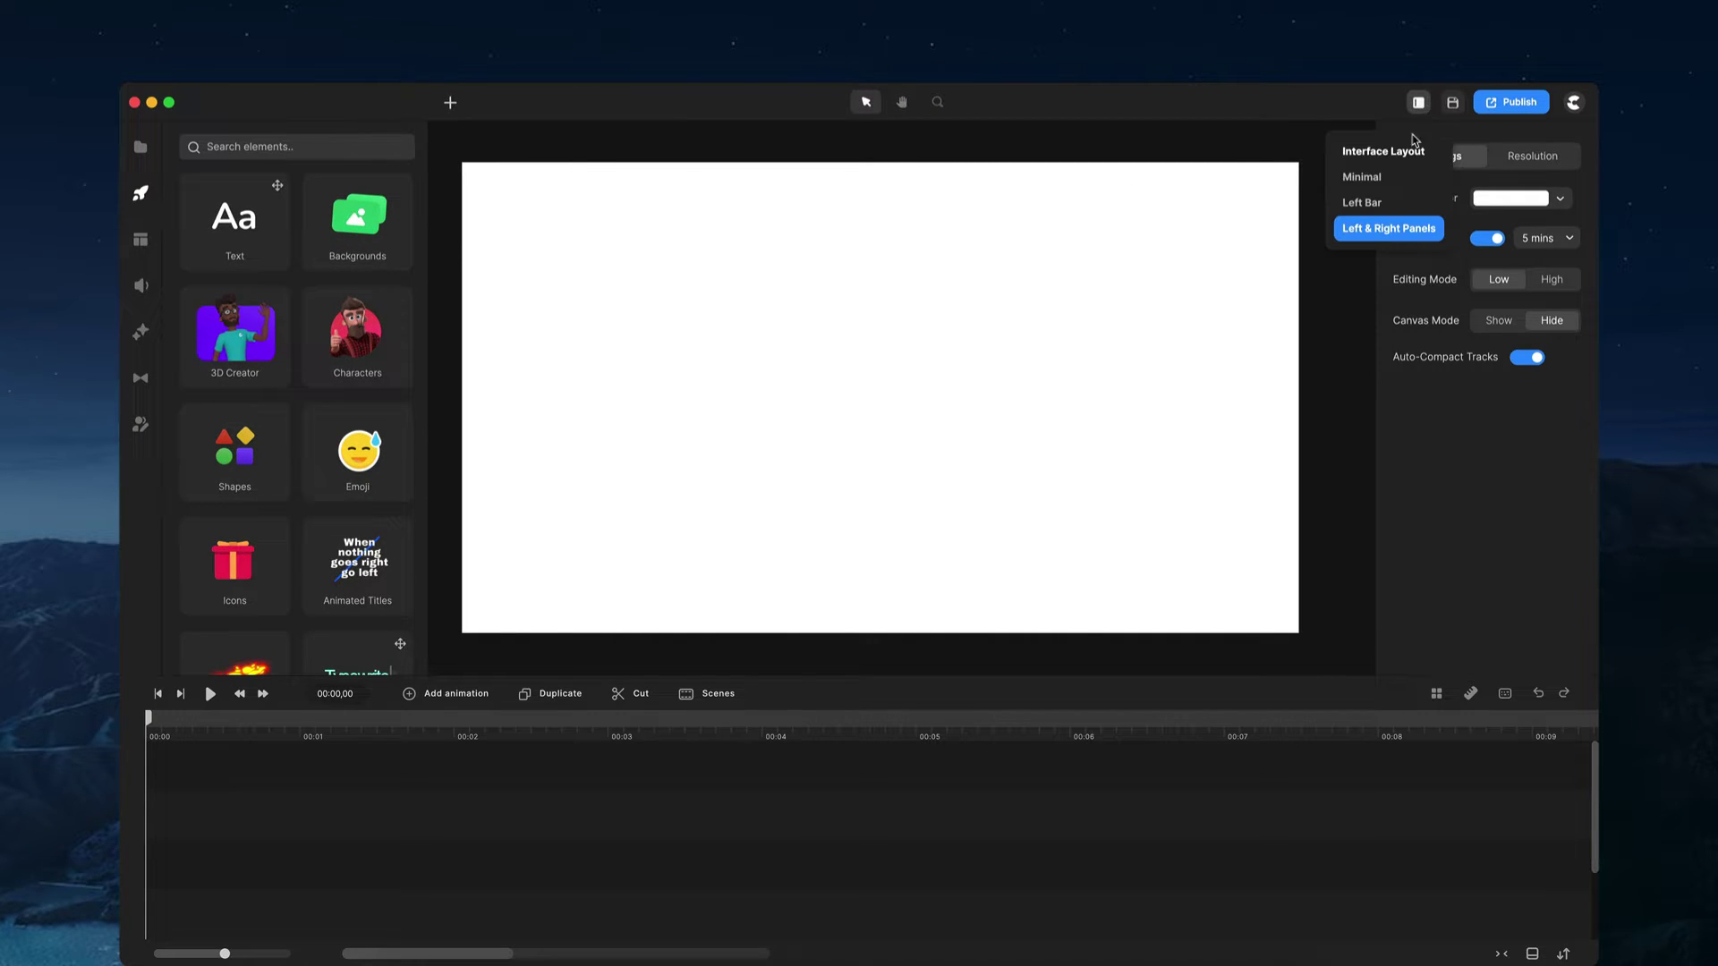
left_click(1356, 178)
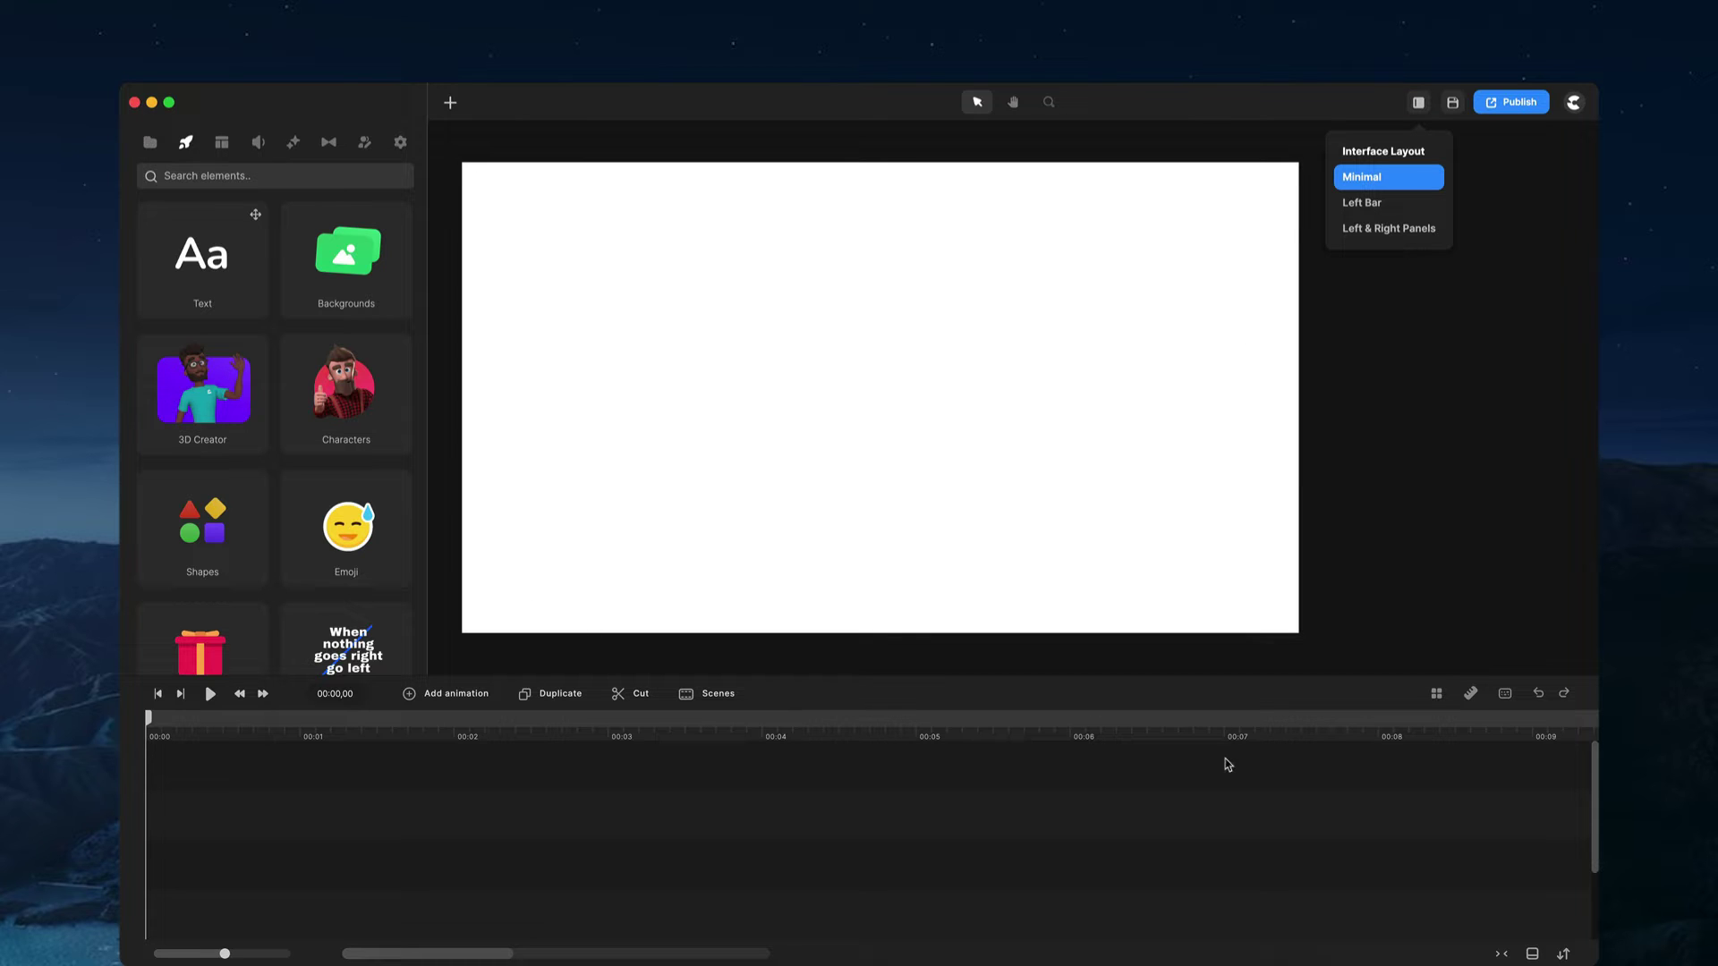
left_click(1532, 954)
left_click(890, 499)
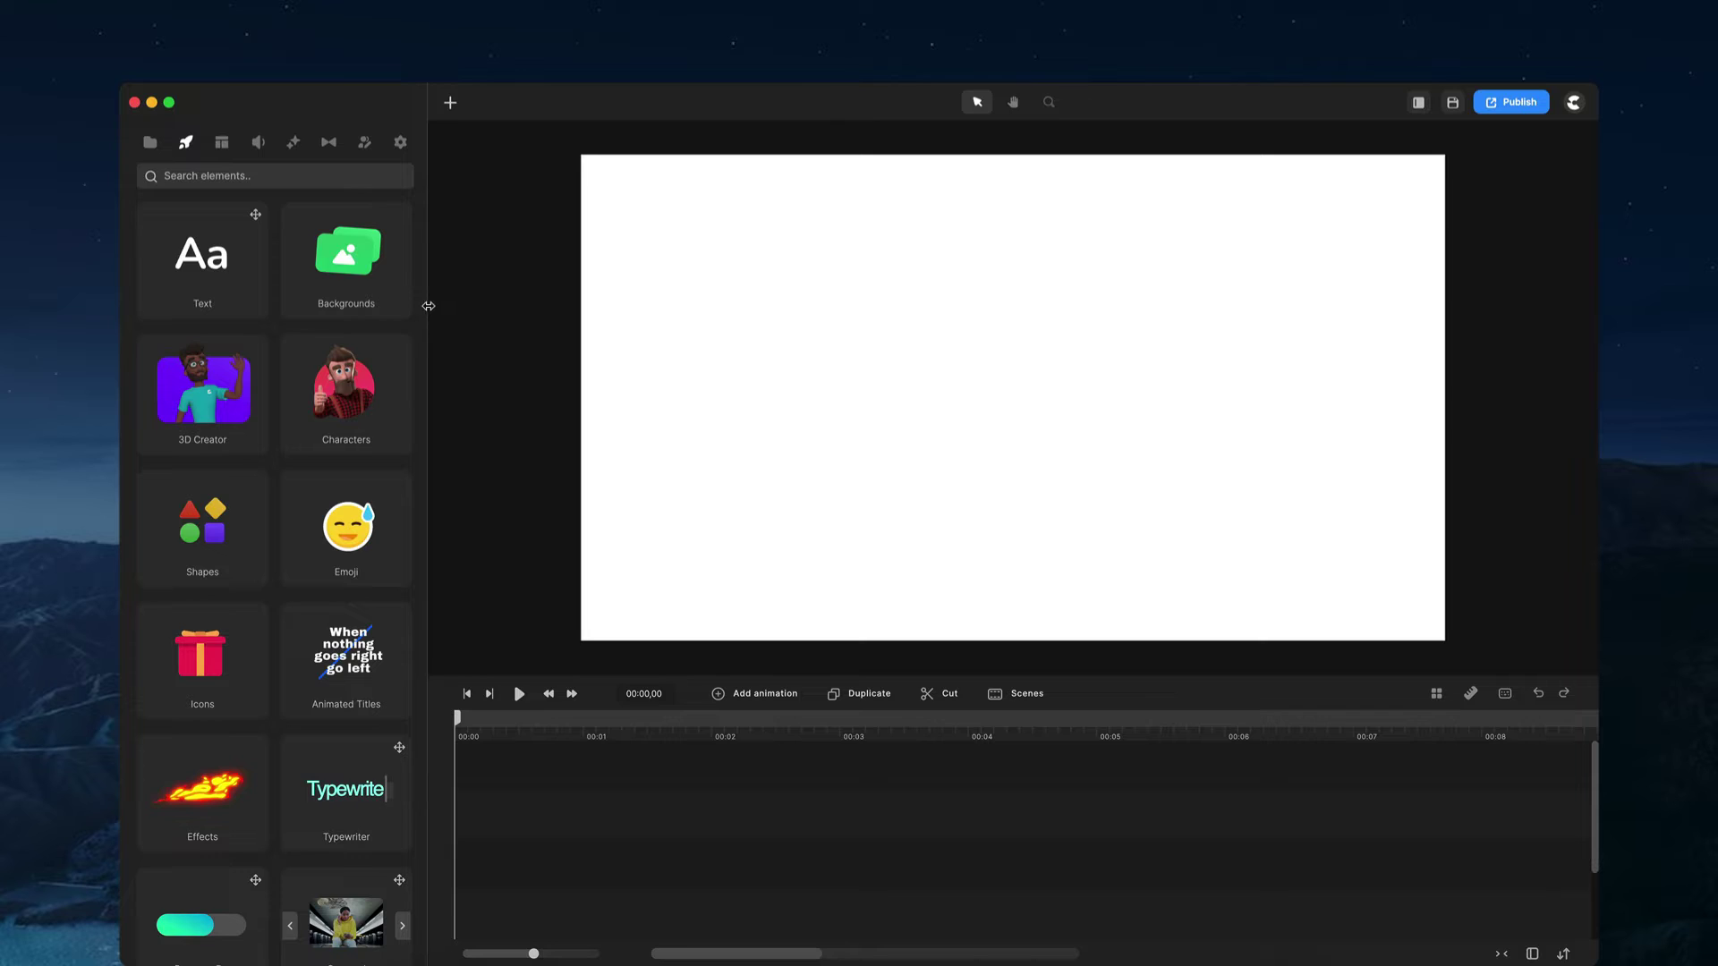
left_click_drag(428, 306, 472, 306)
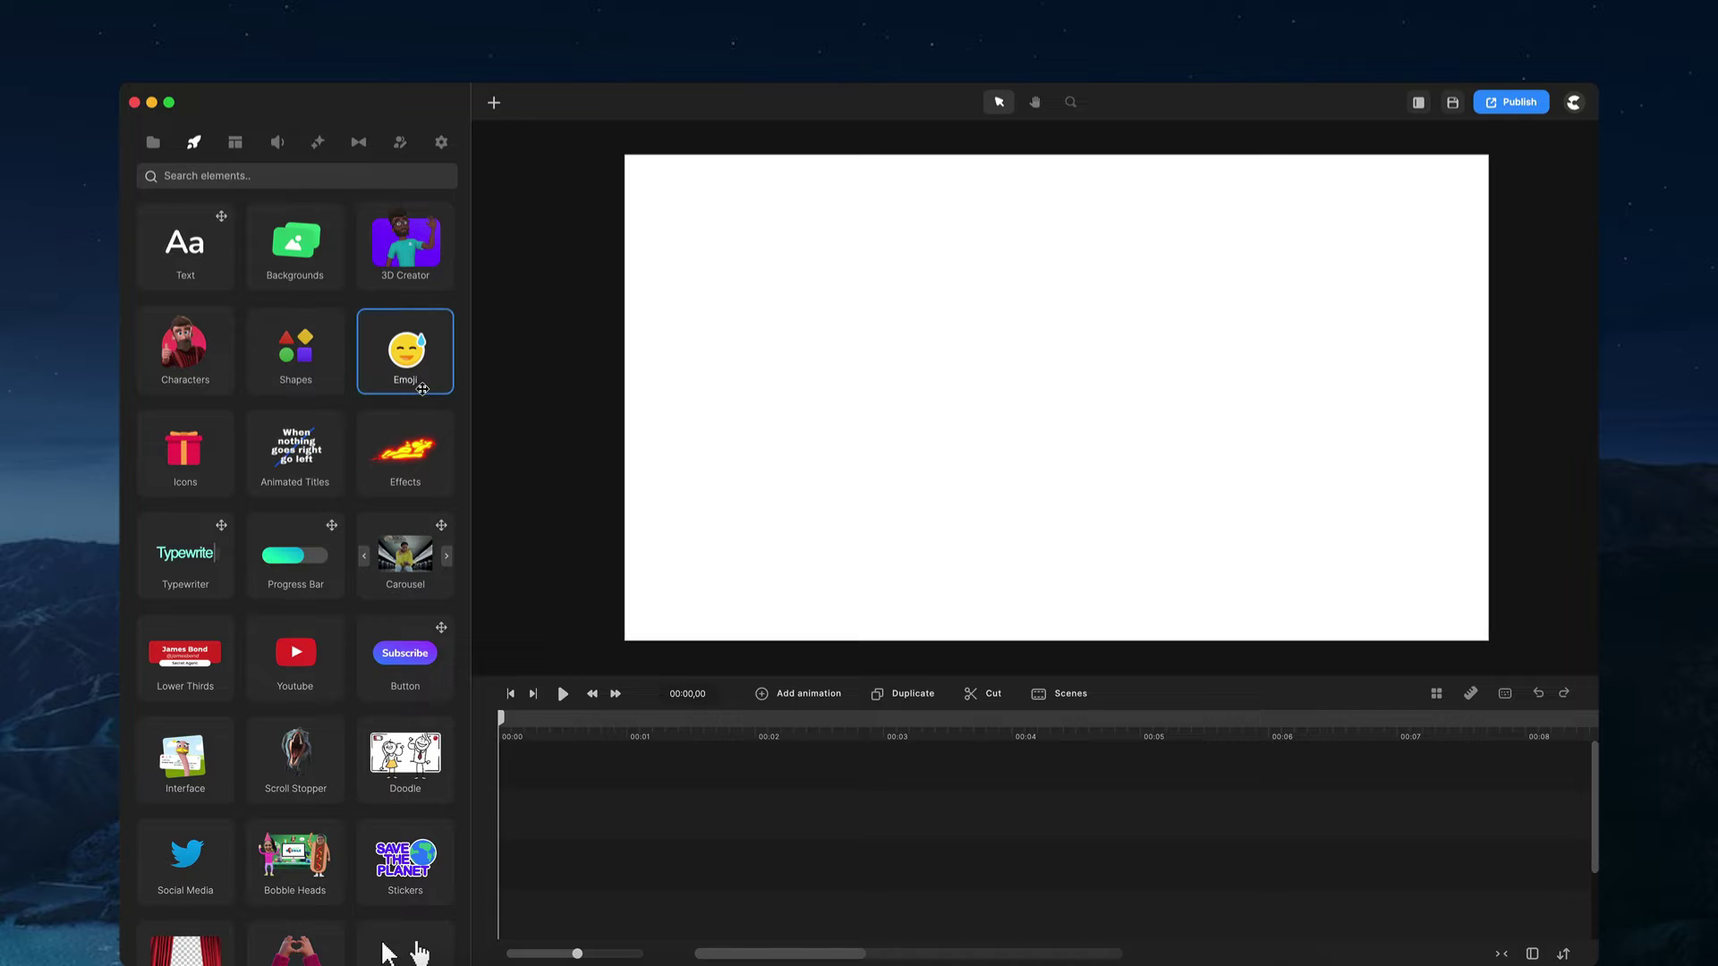
Add a 'Type your text' title and place the Lamborghini background at the timeline start
left_click_drag(212, 241, 536, 844)
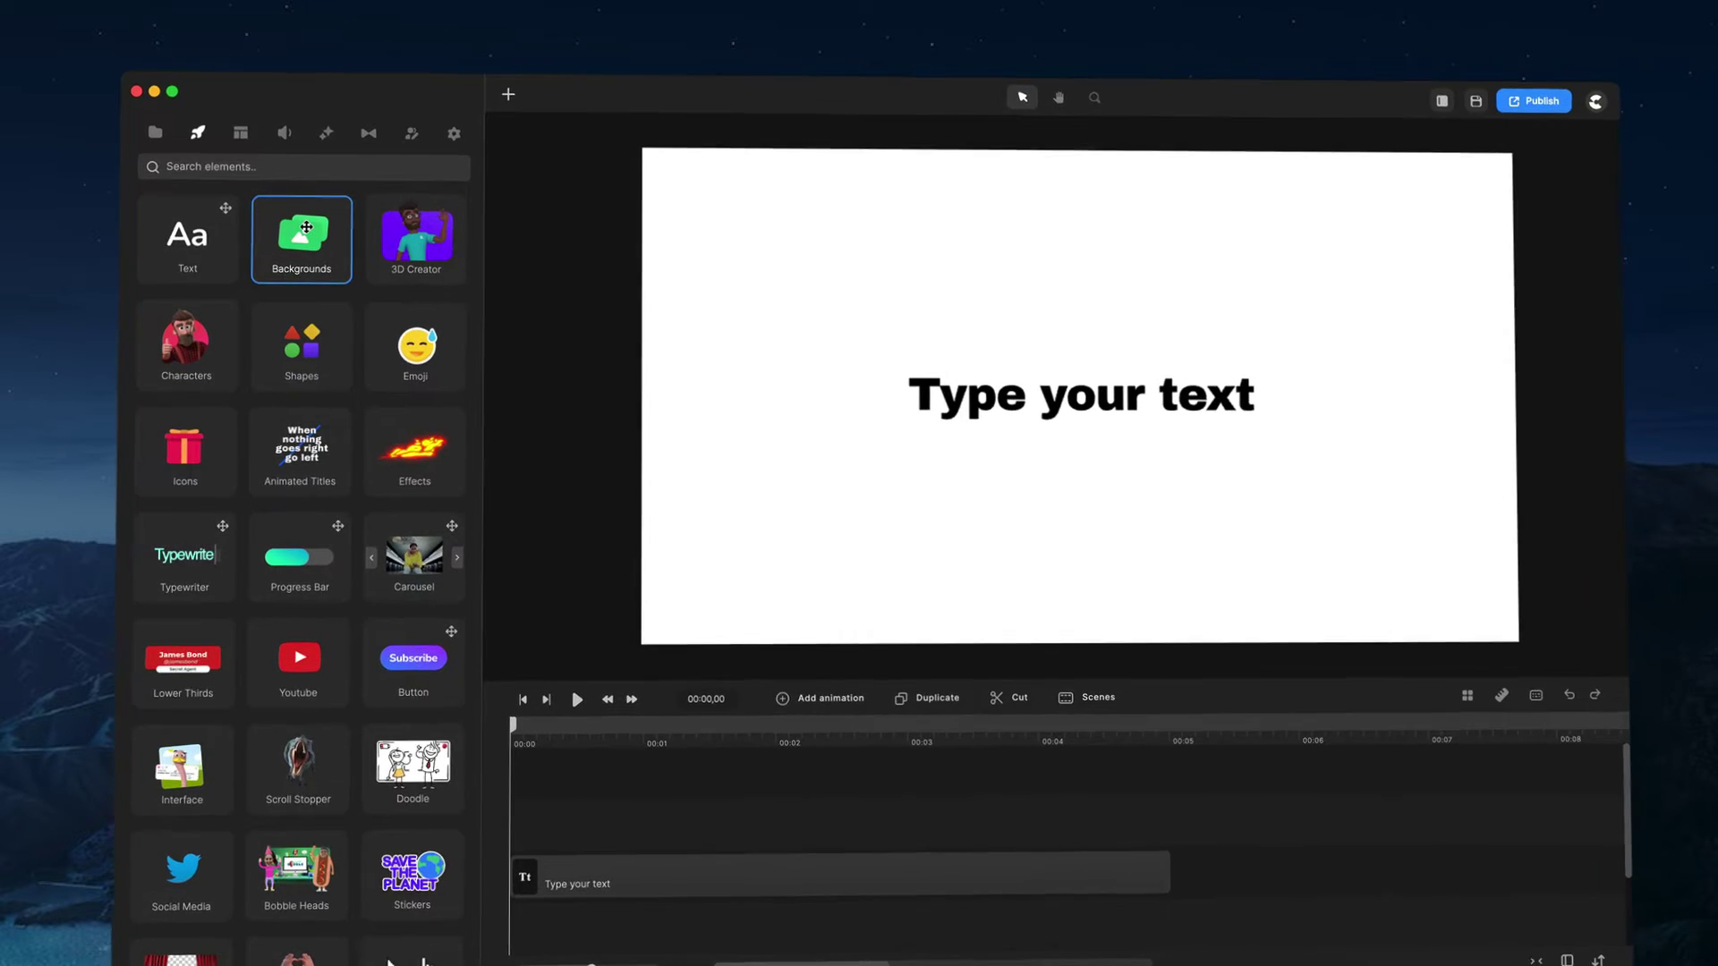
left_click(306, 228)
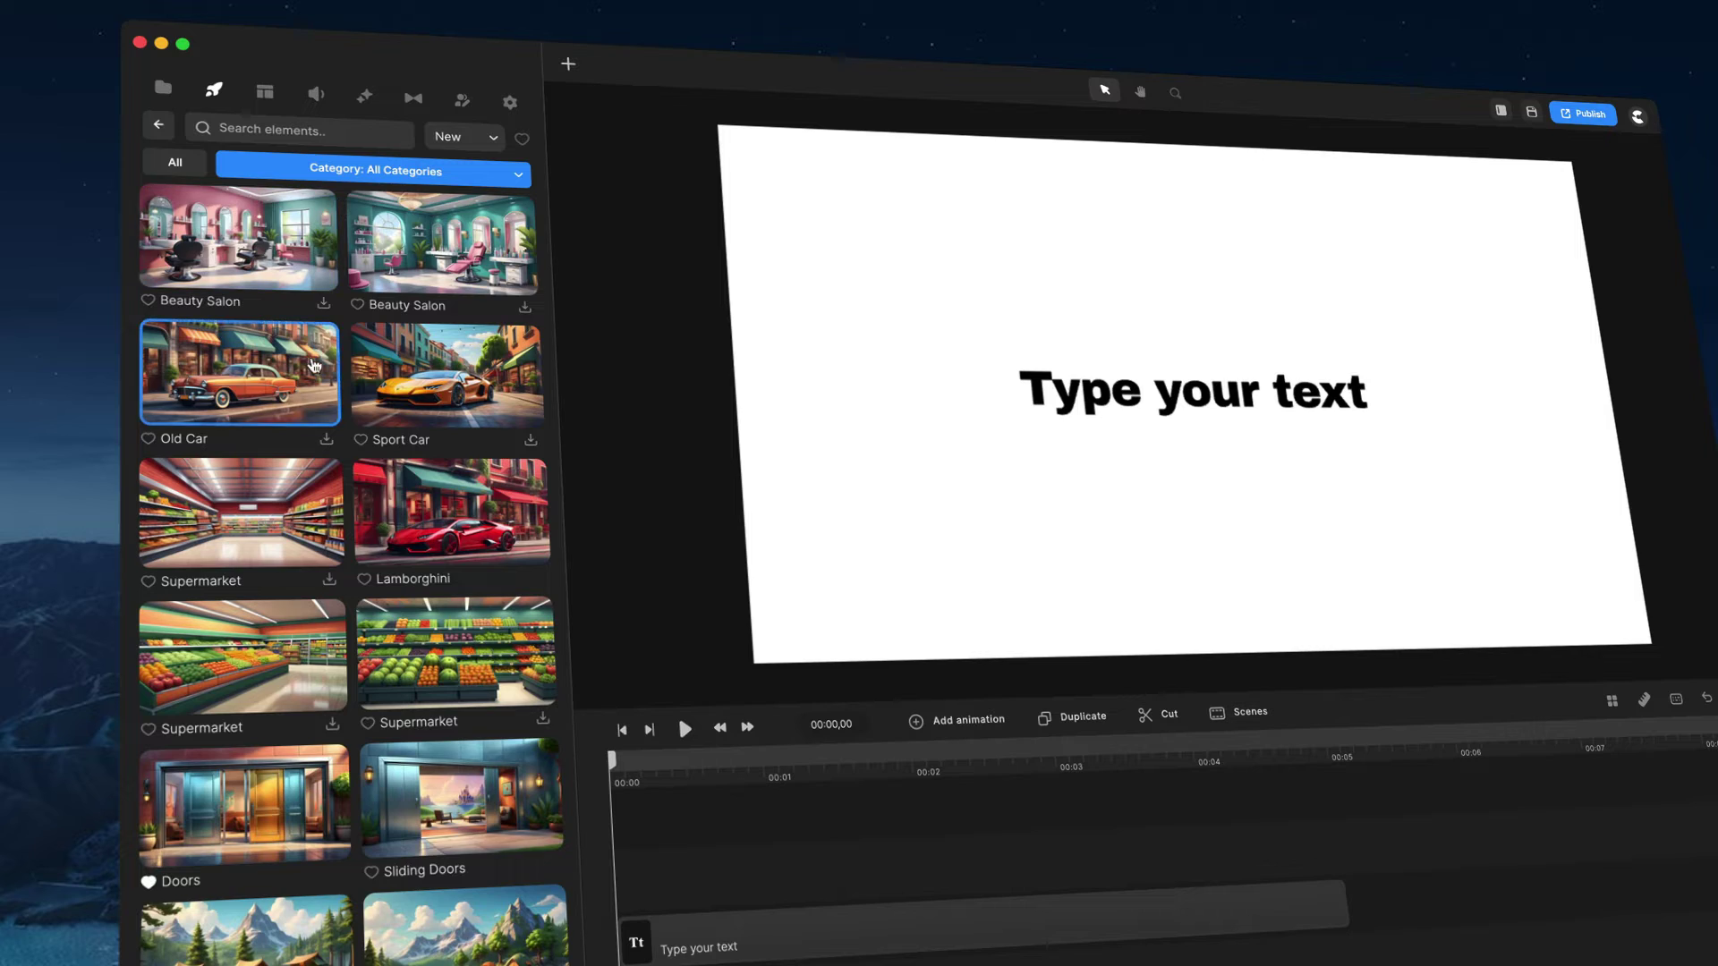
scroll(315, 364, "down", 2)
scroll(315, 364, "down", 8)
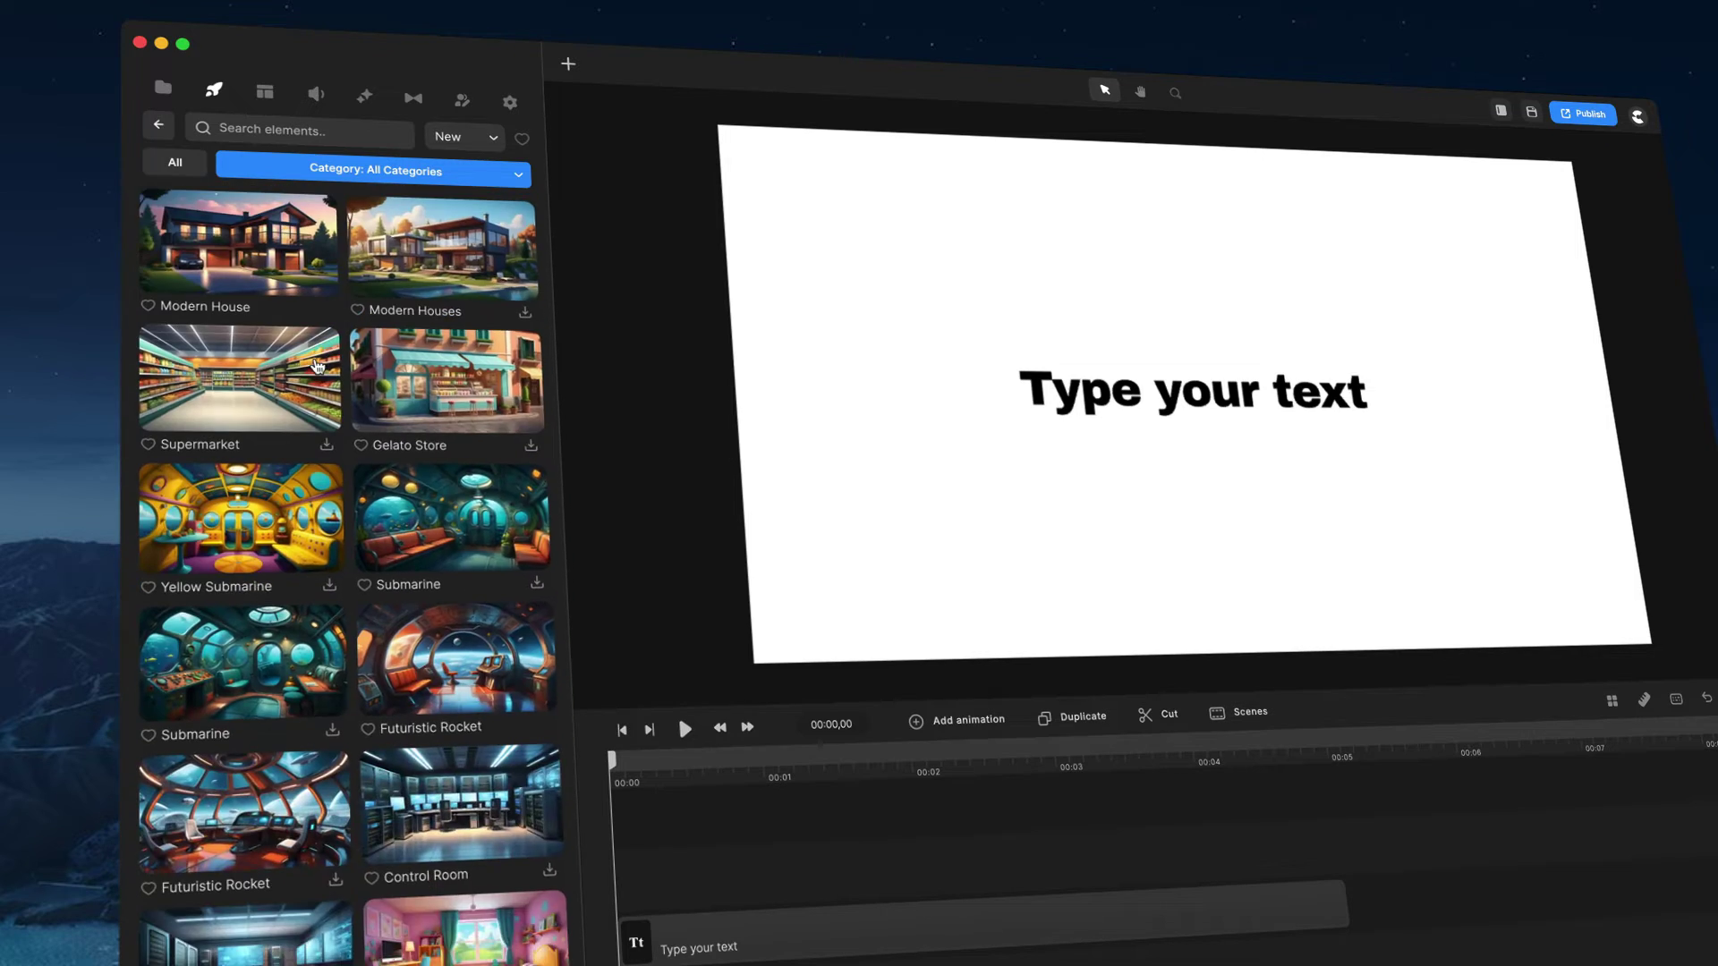
scroll(317, 367, "down", 3)
scroll(318, 367, "down", 5)
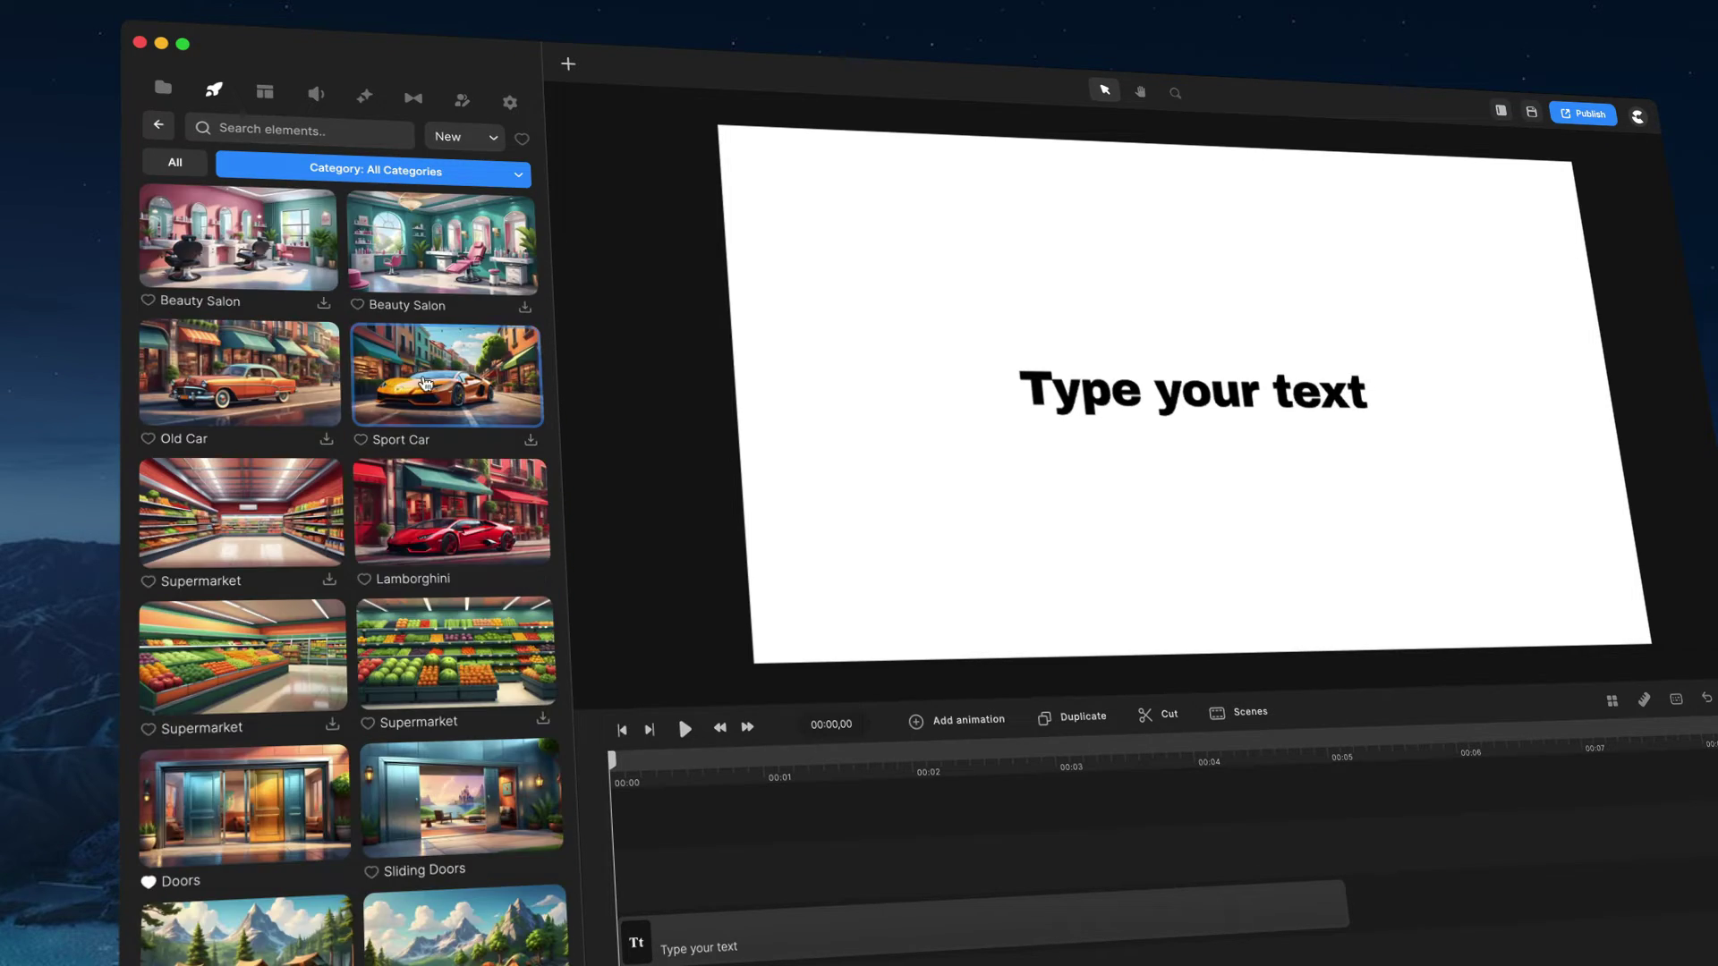
left_click_drag(458, 501, 851, 866)
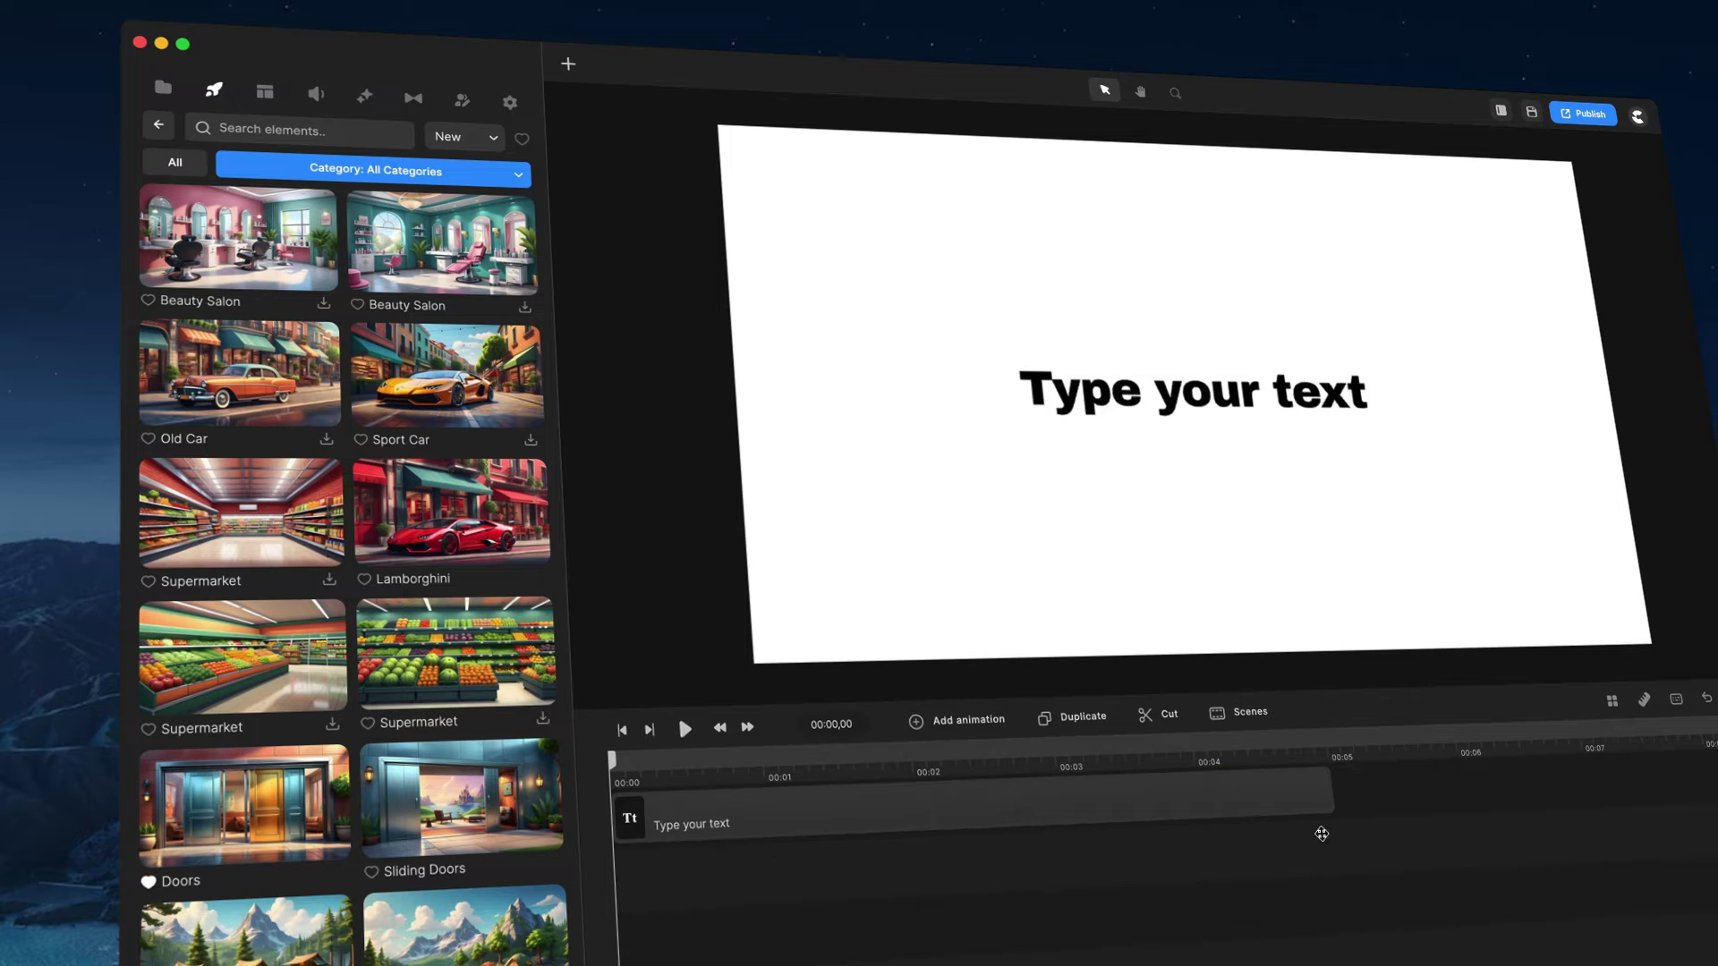
left_click_drag(1433, 865, 1112, 877)
left_click(1112, 877)
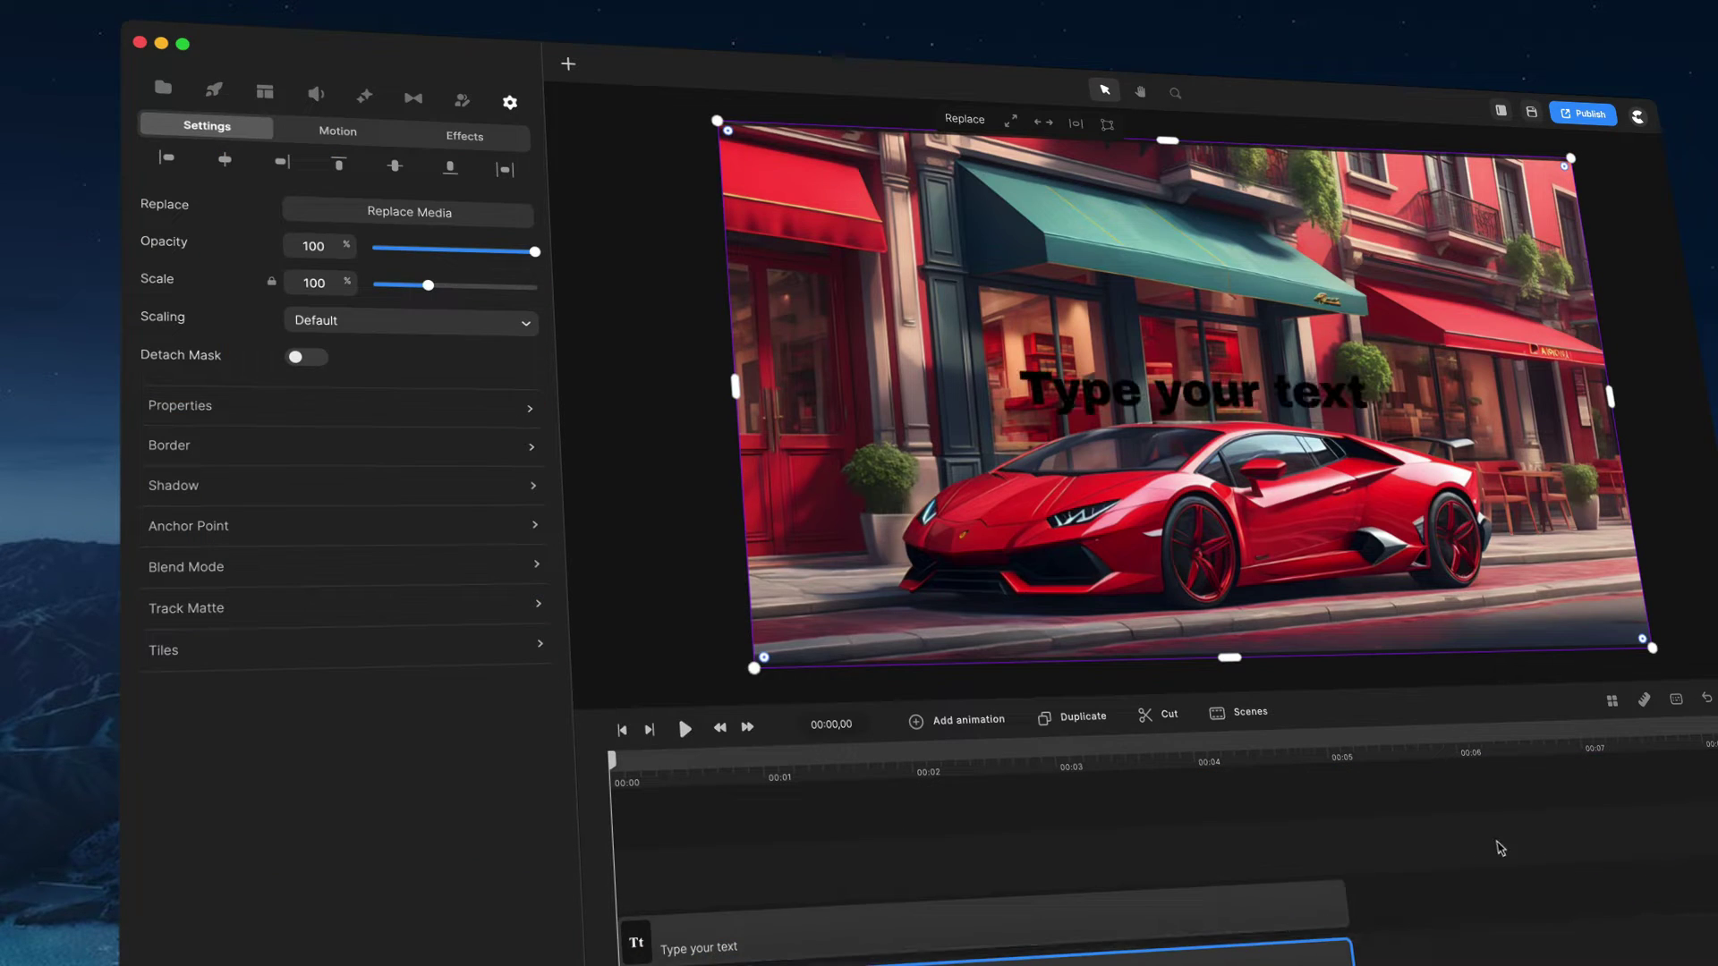
Make the title white, enlarge it and move it onto the green awning, then delete it
left_click(1257, 388)
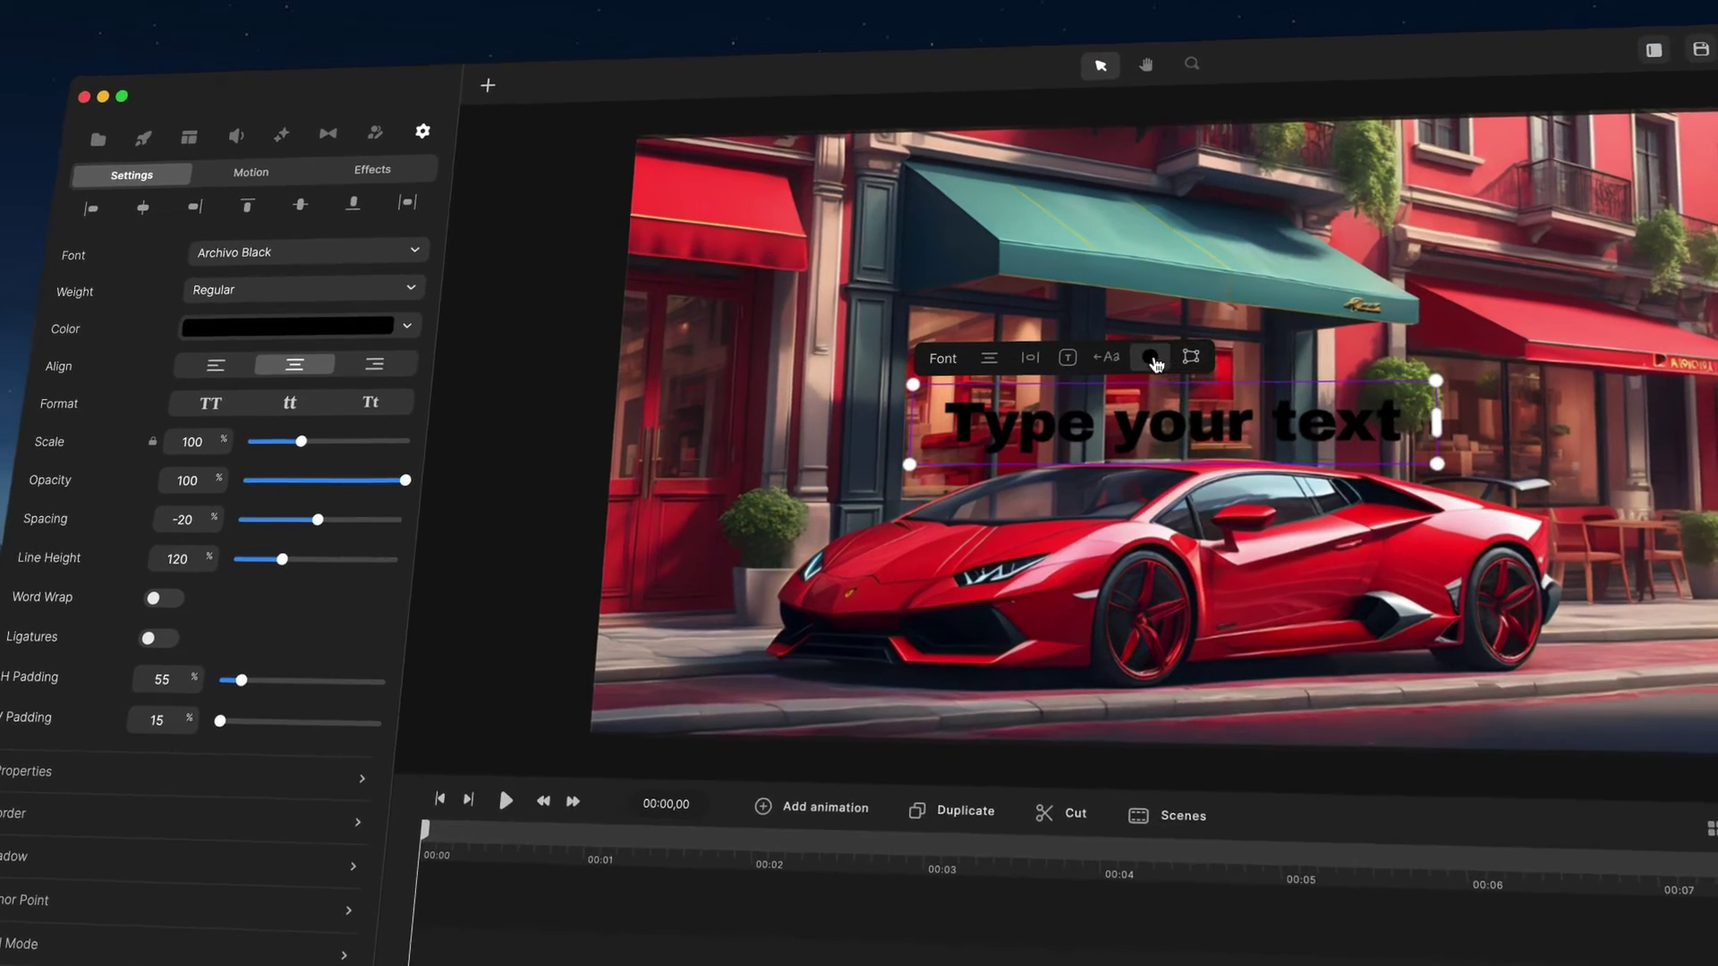
left_click(1152, 358)
left_click(1183, 307)
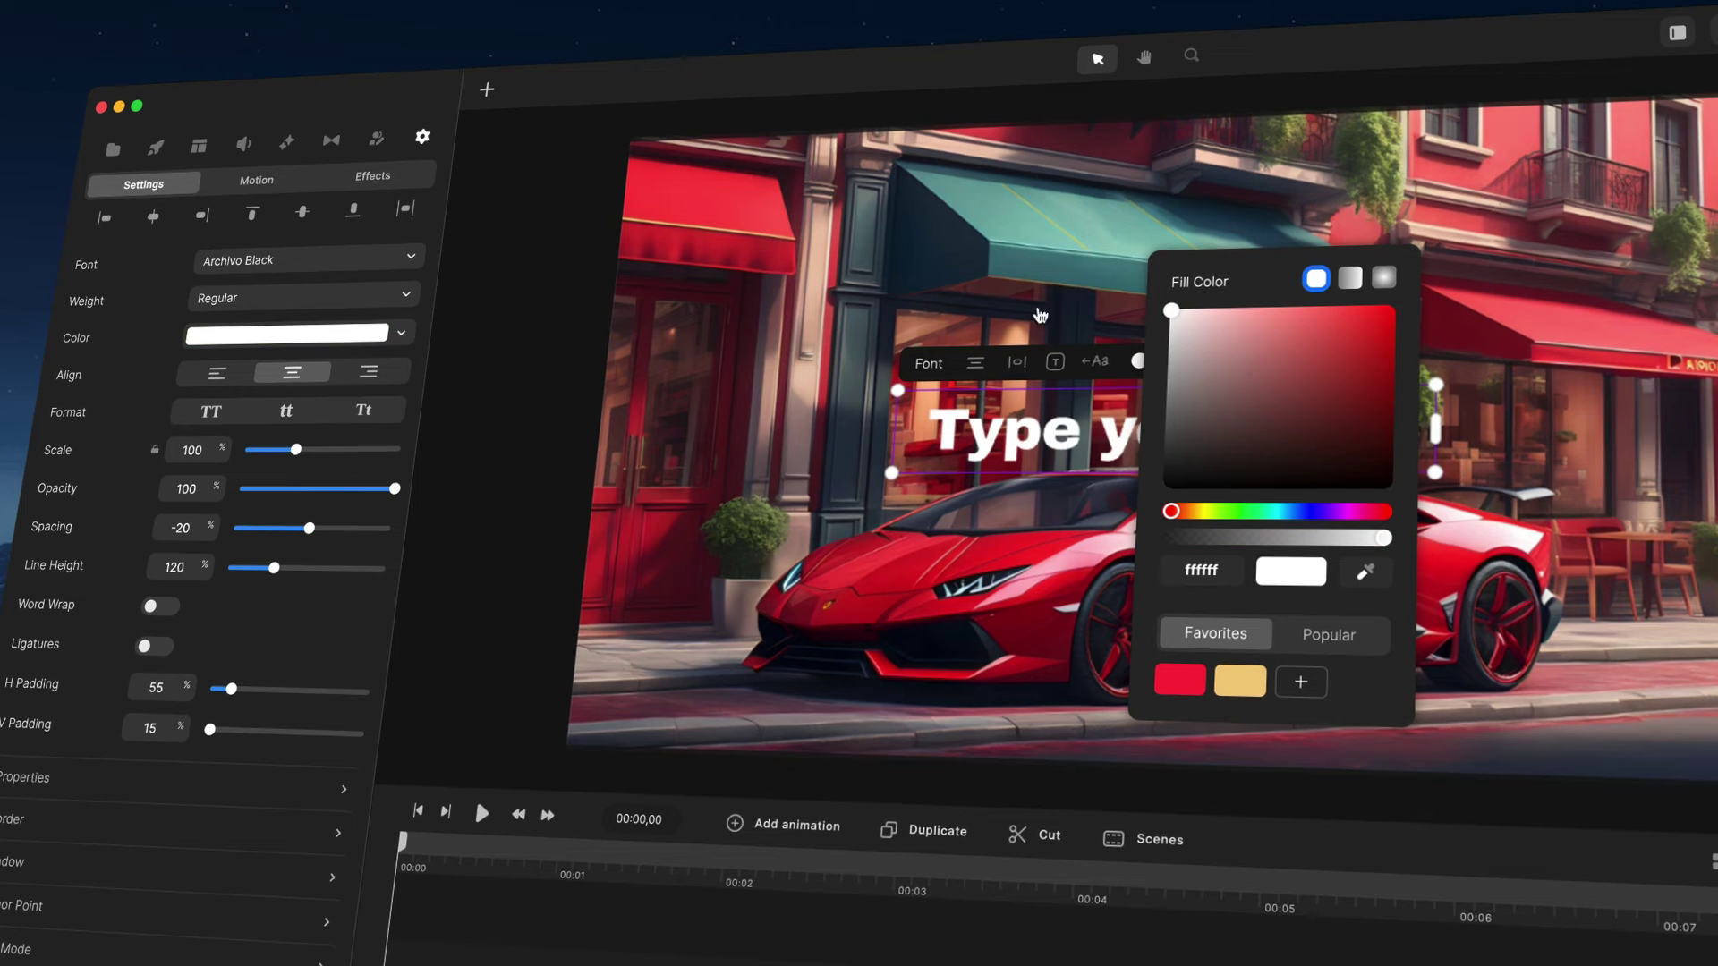
left_click(1532, 432)
mouse_move(1435, 482)
left_mouse_down()
mouse_move(1647, 552)
mouse_move(1382, 485)
mouse_move(1535, 507)
mouse_move(1362, 488)
mouse_move(1410, 498)
left_mouse_up()
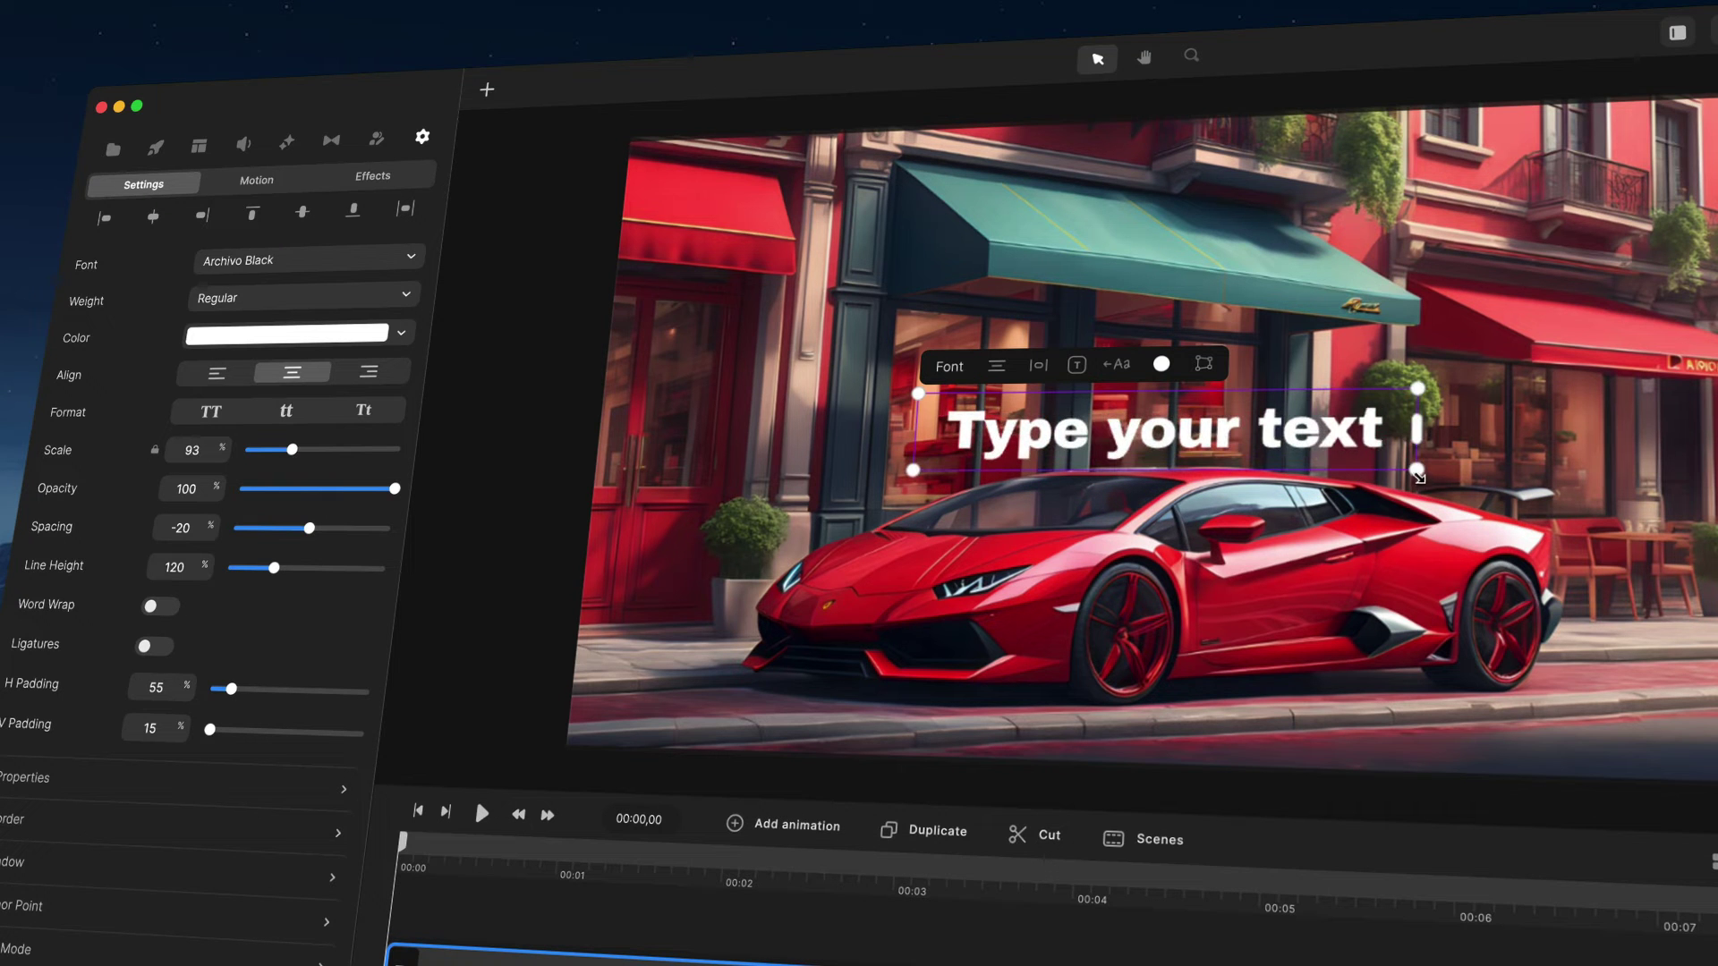
left_click_drag(1423, 488, 1557, 532)
left_click_drag(1330, 437, 1257, 354)
key("Delete")
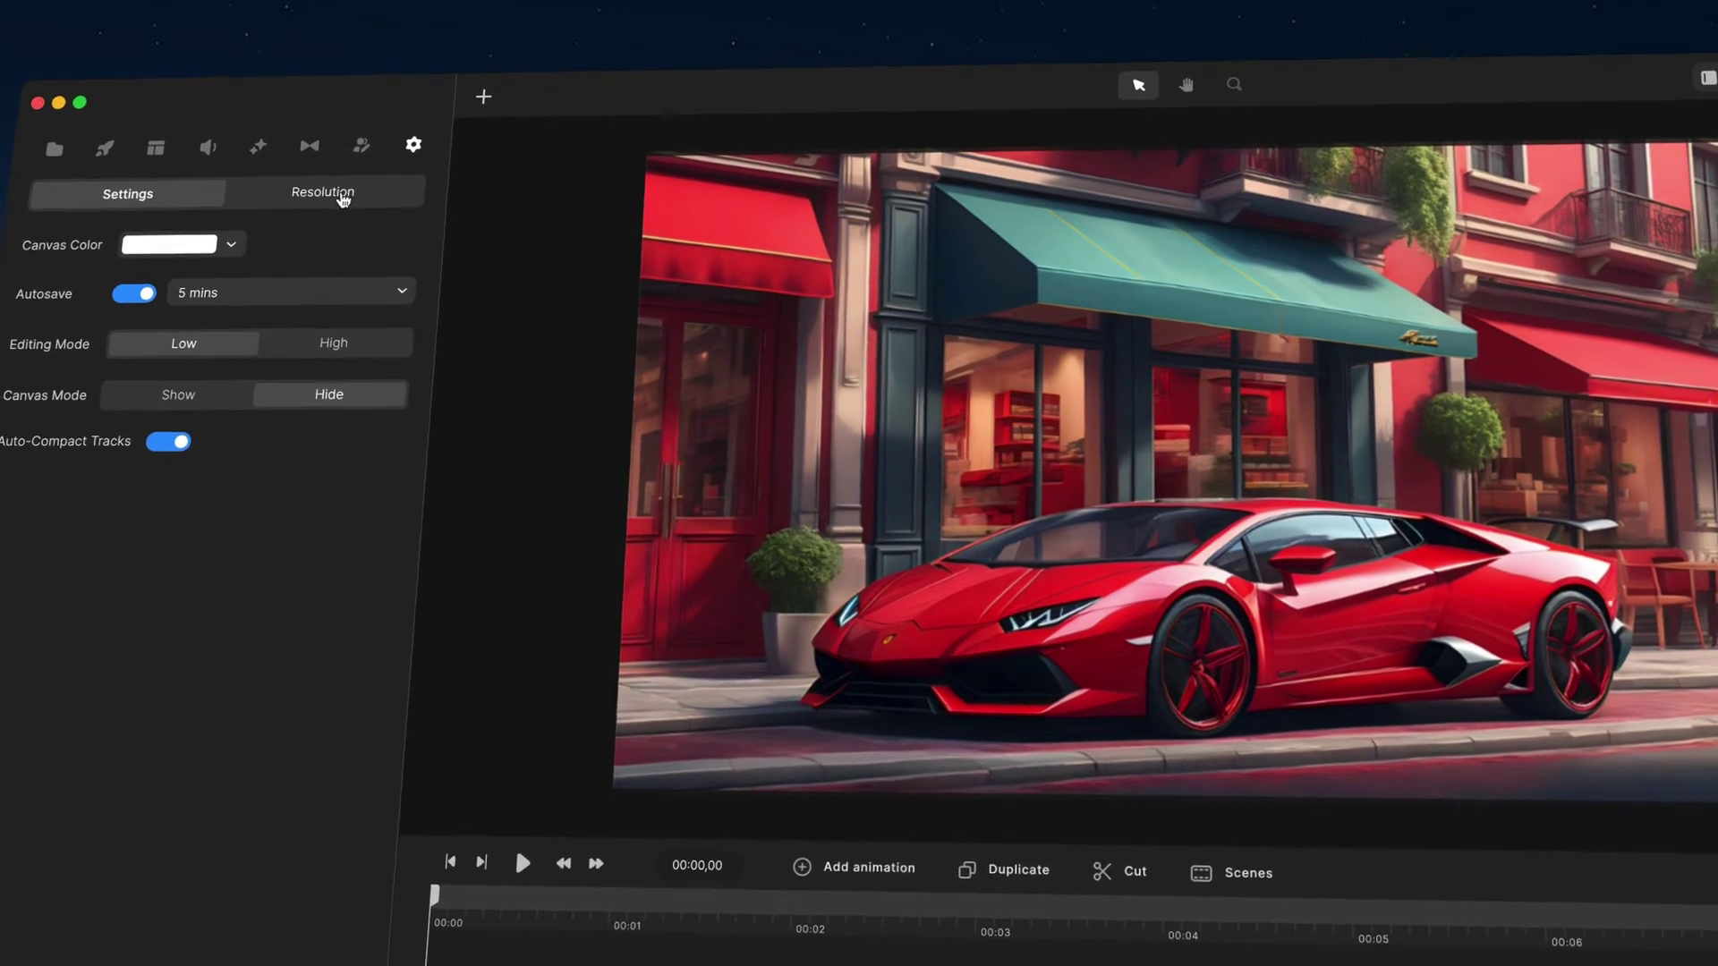
Try vertical and square 1080×1080 canvases, browsing Facebook, YouTube, Instagram, X, Pinterest and TikTok presets
left_click(326, 190)
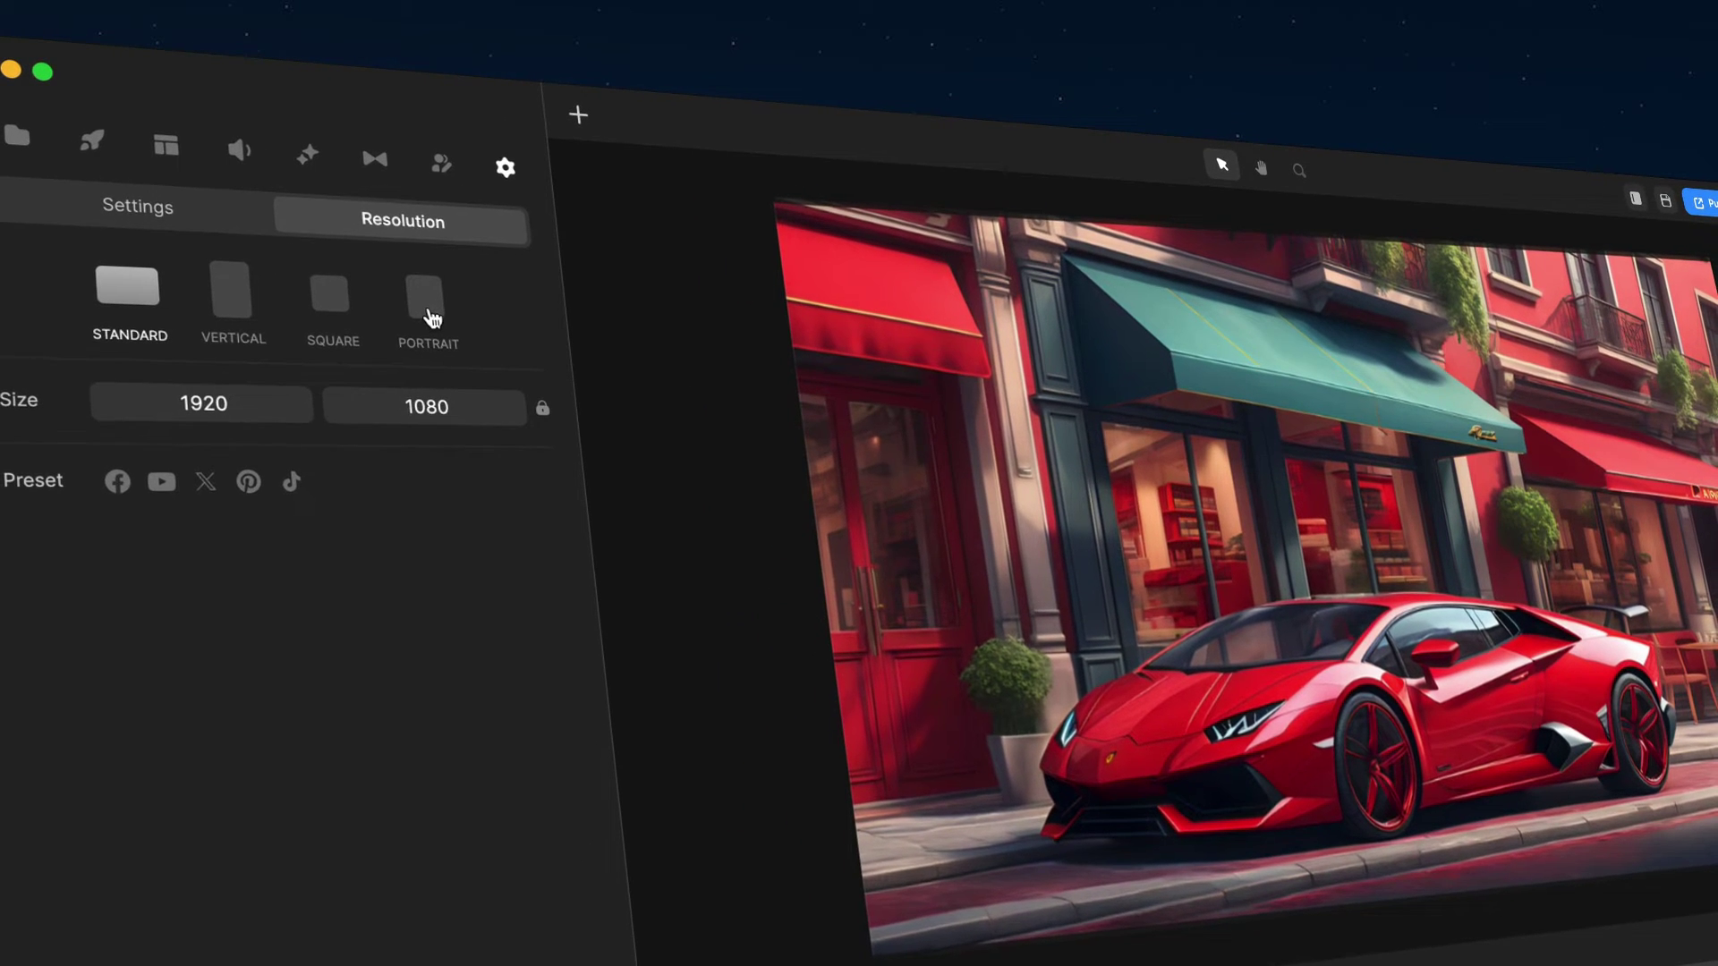
left_click(232, 308)
left_click(127, 288)
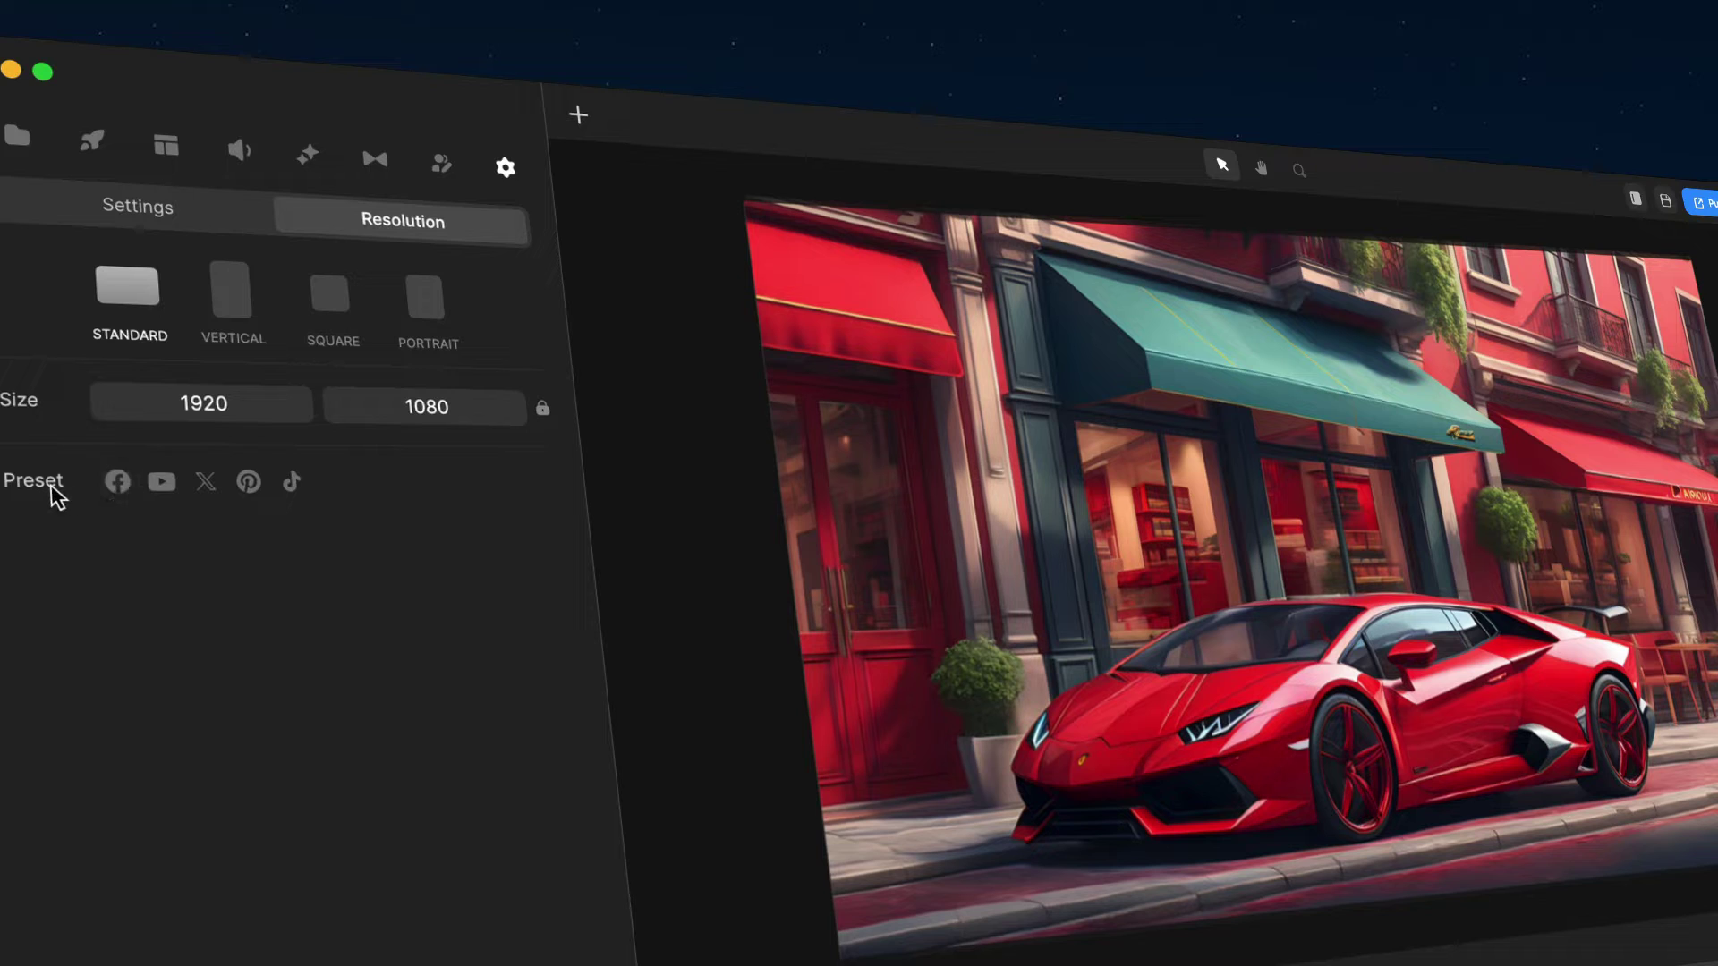
left_click(116, 483)
left_click(161, 483)
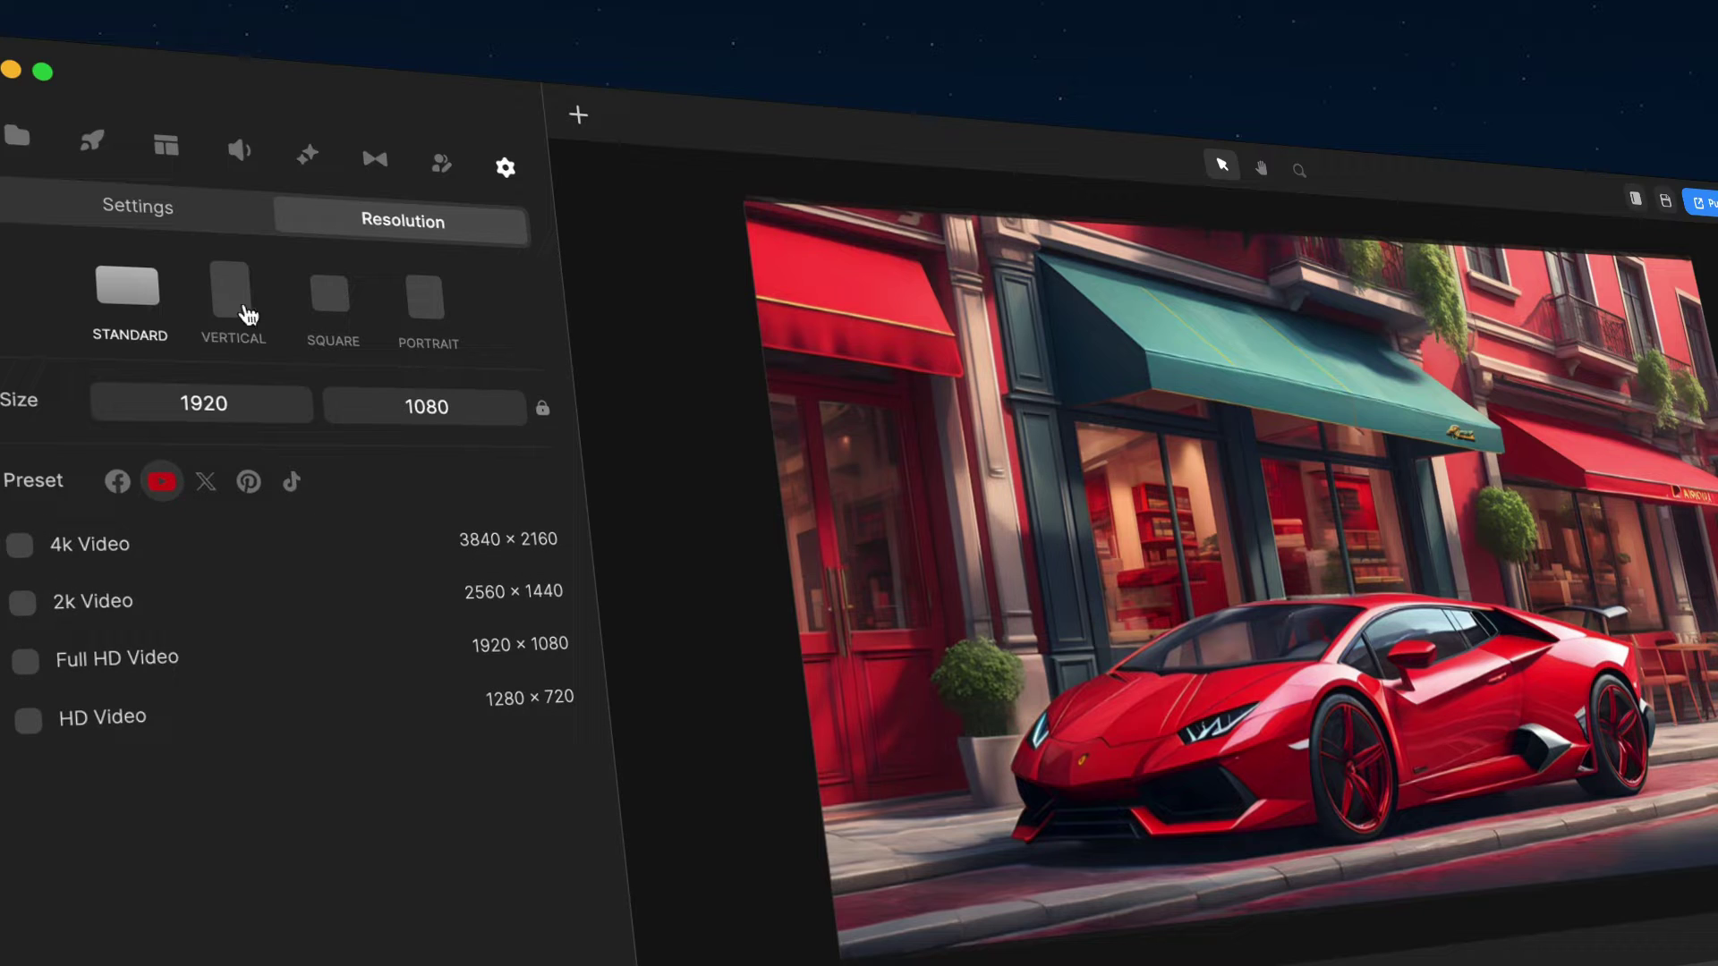
left_click(330, 300)
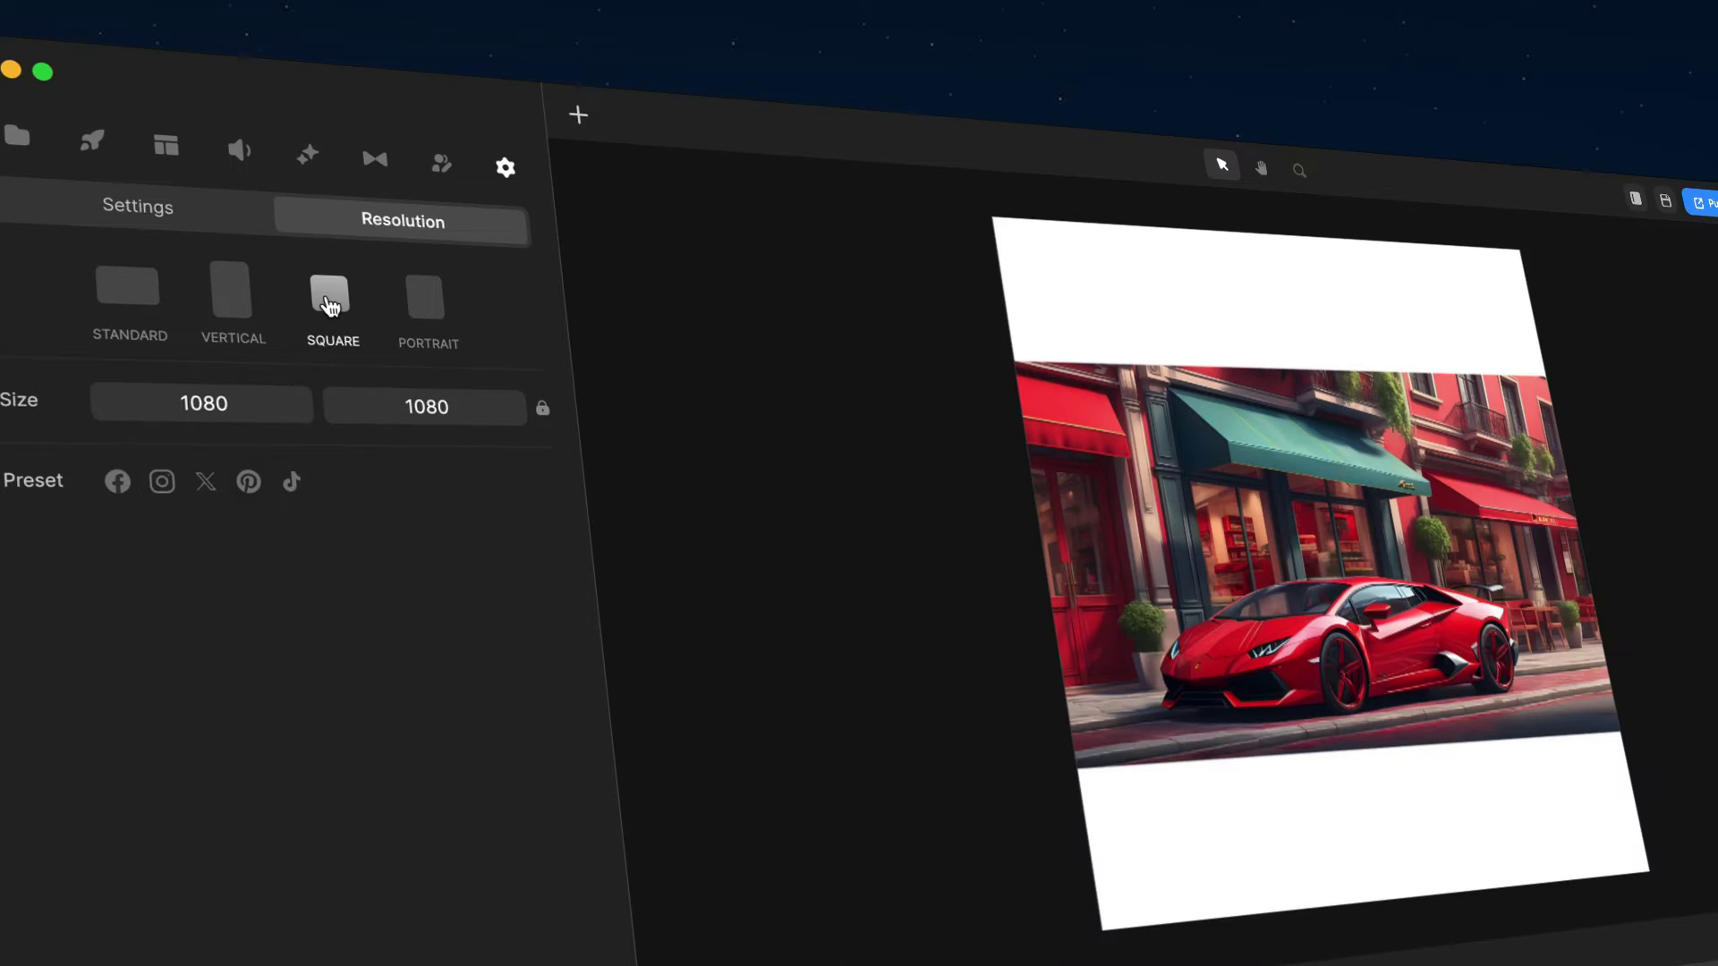
left_click(117, 483)
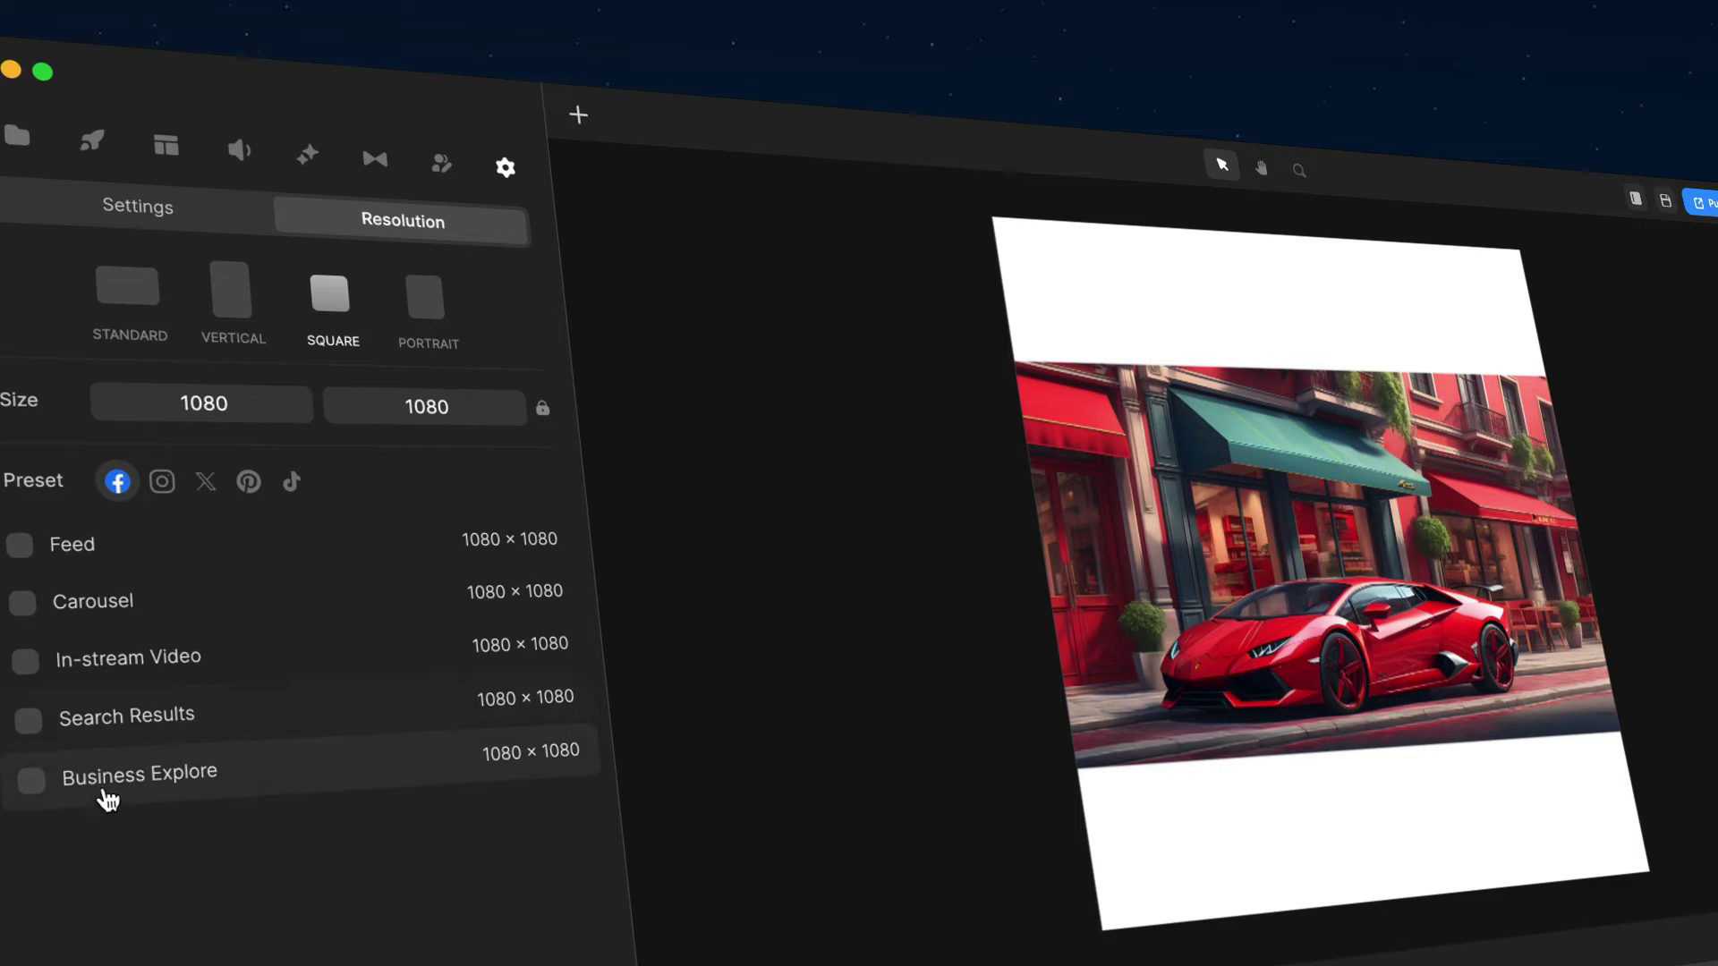
left_click(162, 483)
left_click(209, 488)
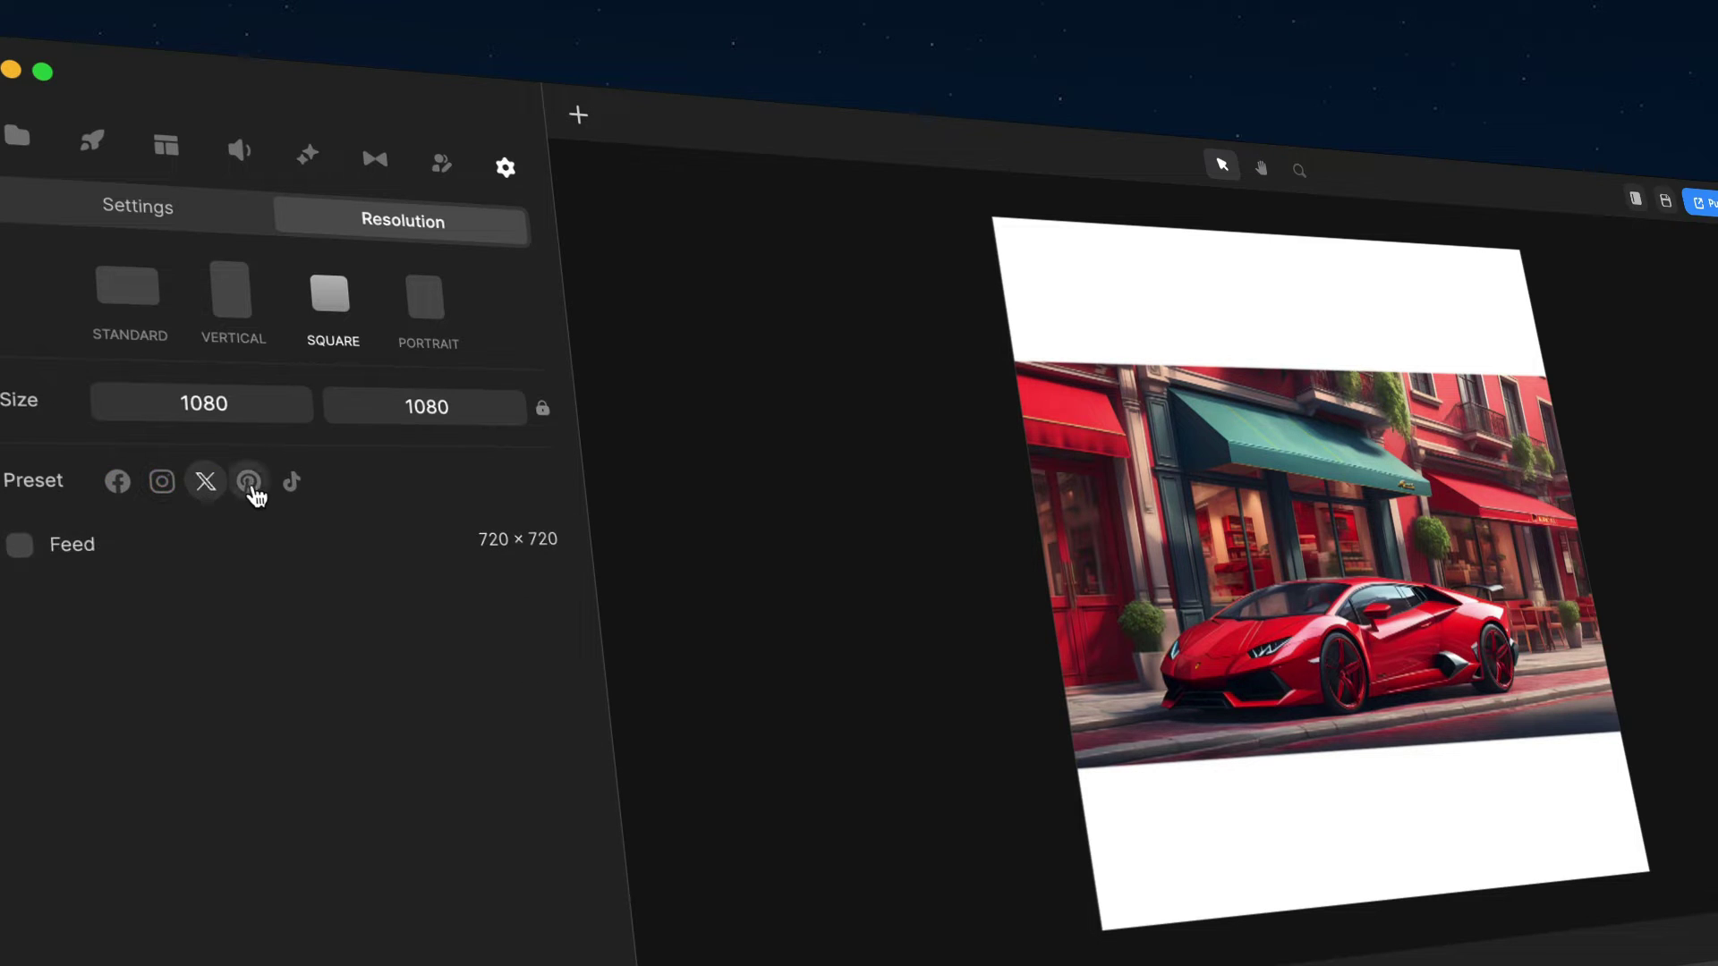
left_click(250, 488)
left_click(301, 490)
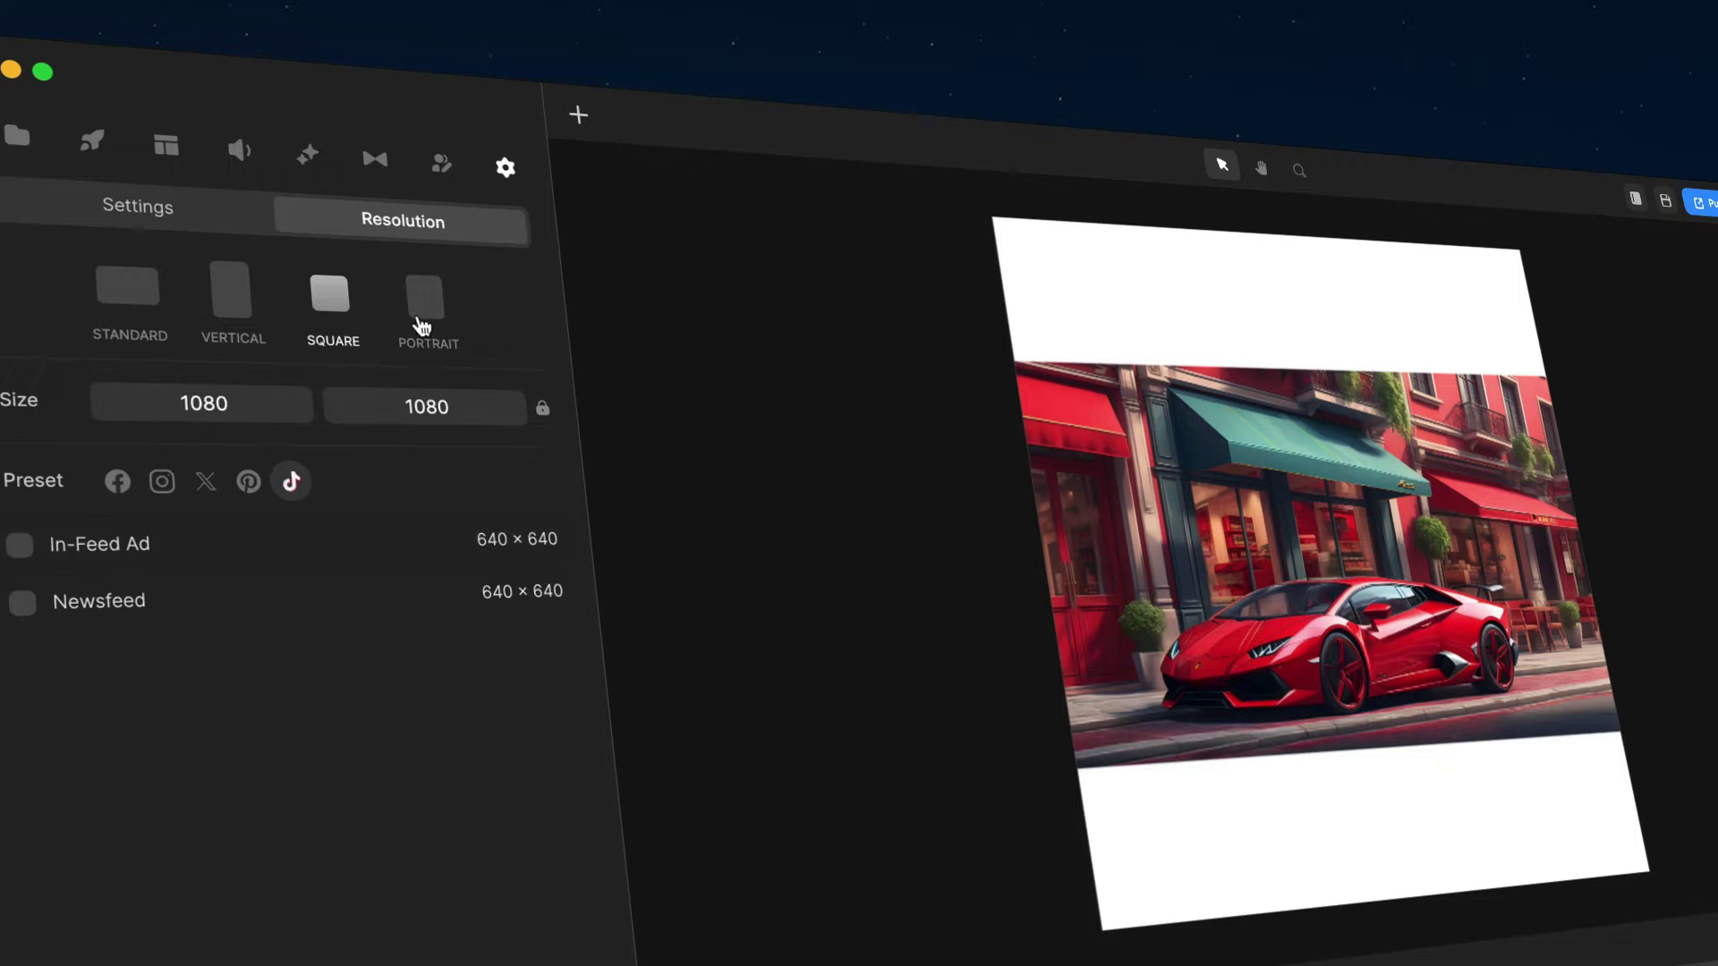
Return to Standard landscape with the YouTube Full HD Video 1920×1080 preset and show the elements library
left_click(137, 304)
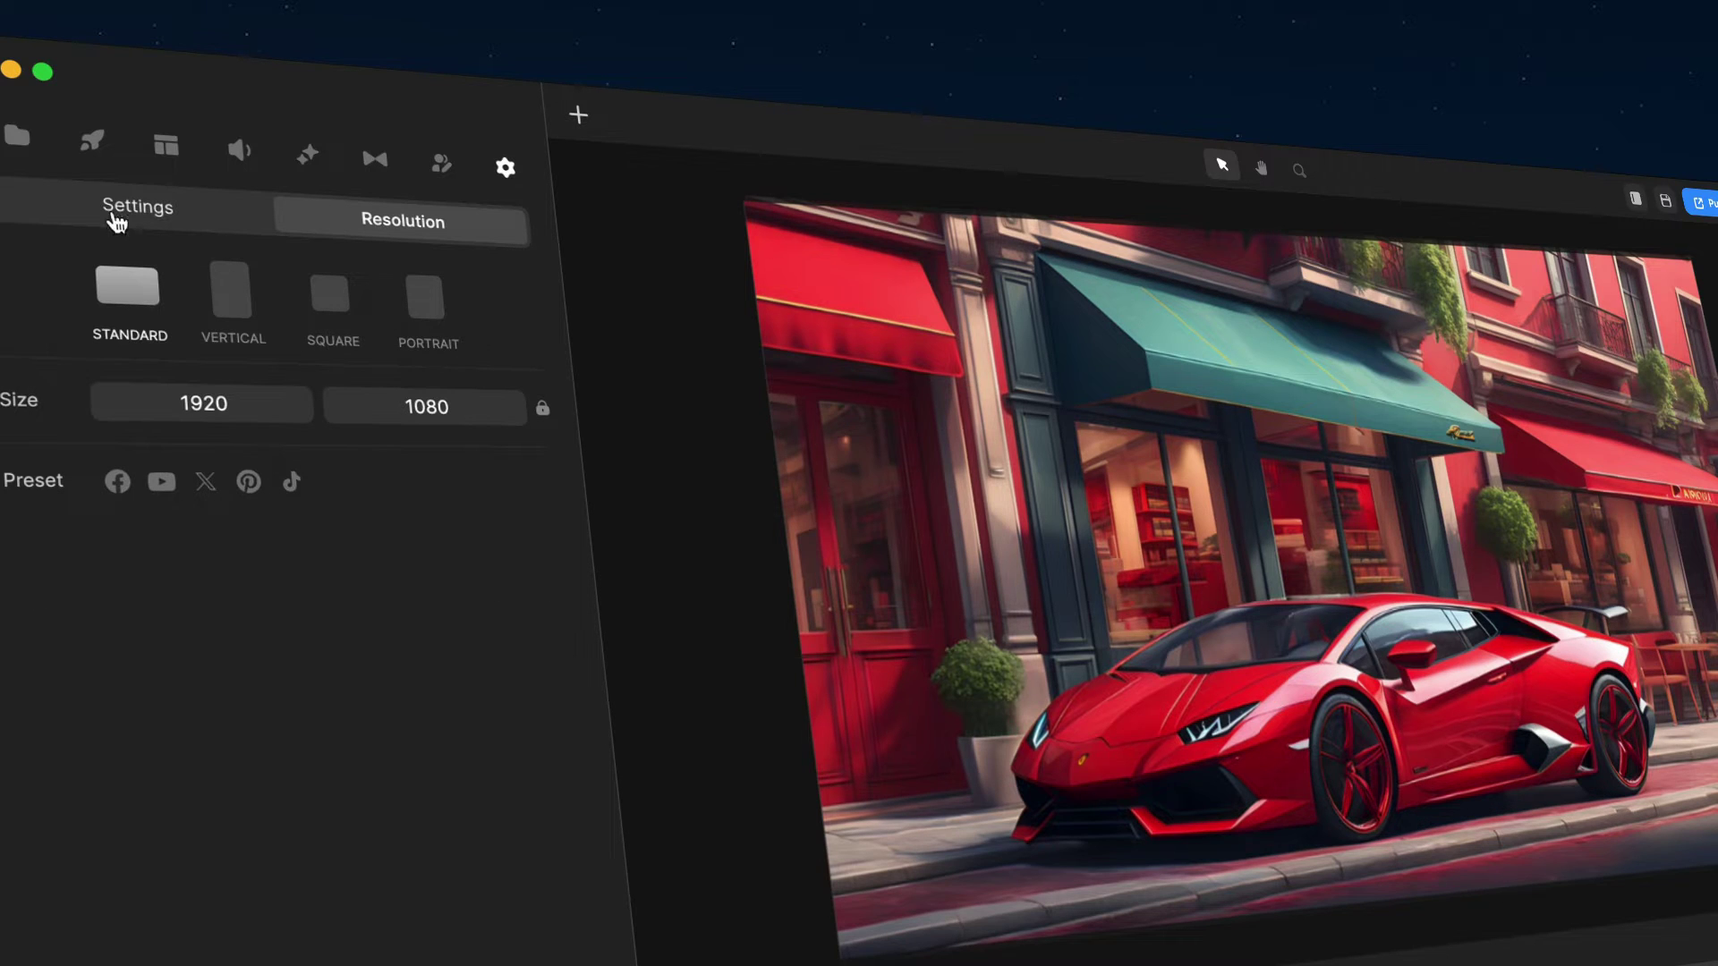
left_click(162, 482)
left_click(94, 660)
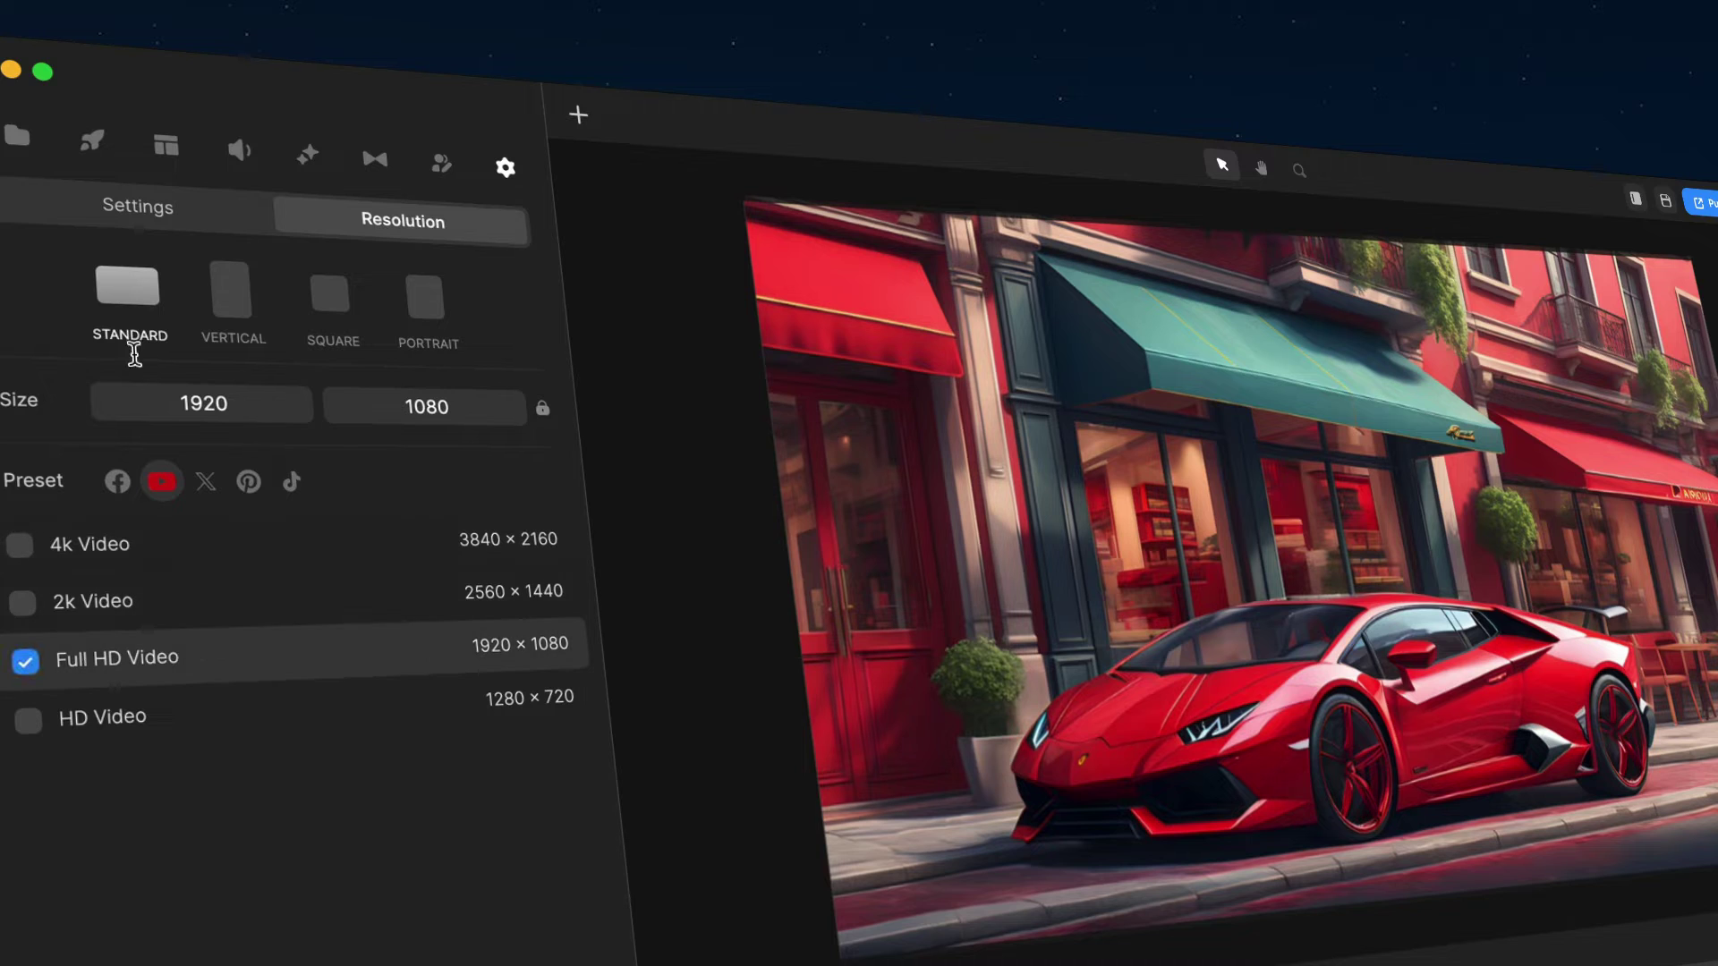
left_click(94, 148)
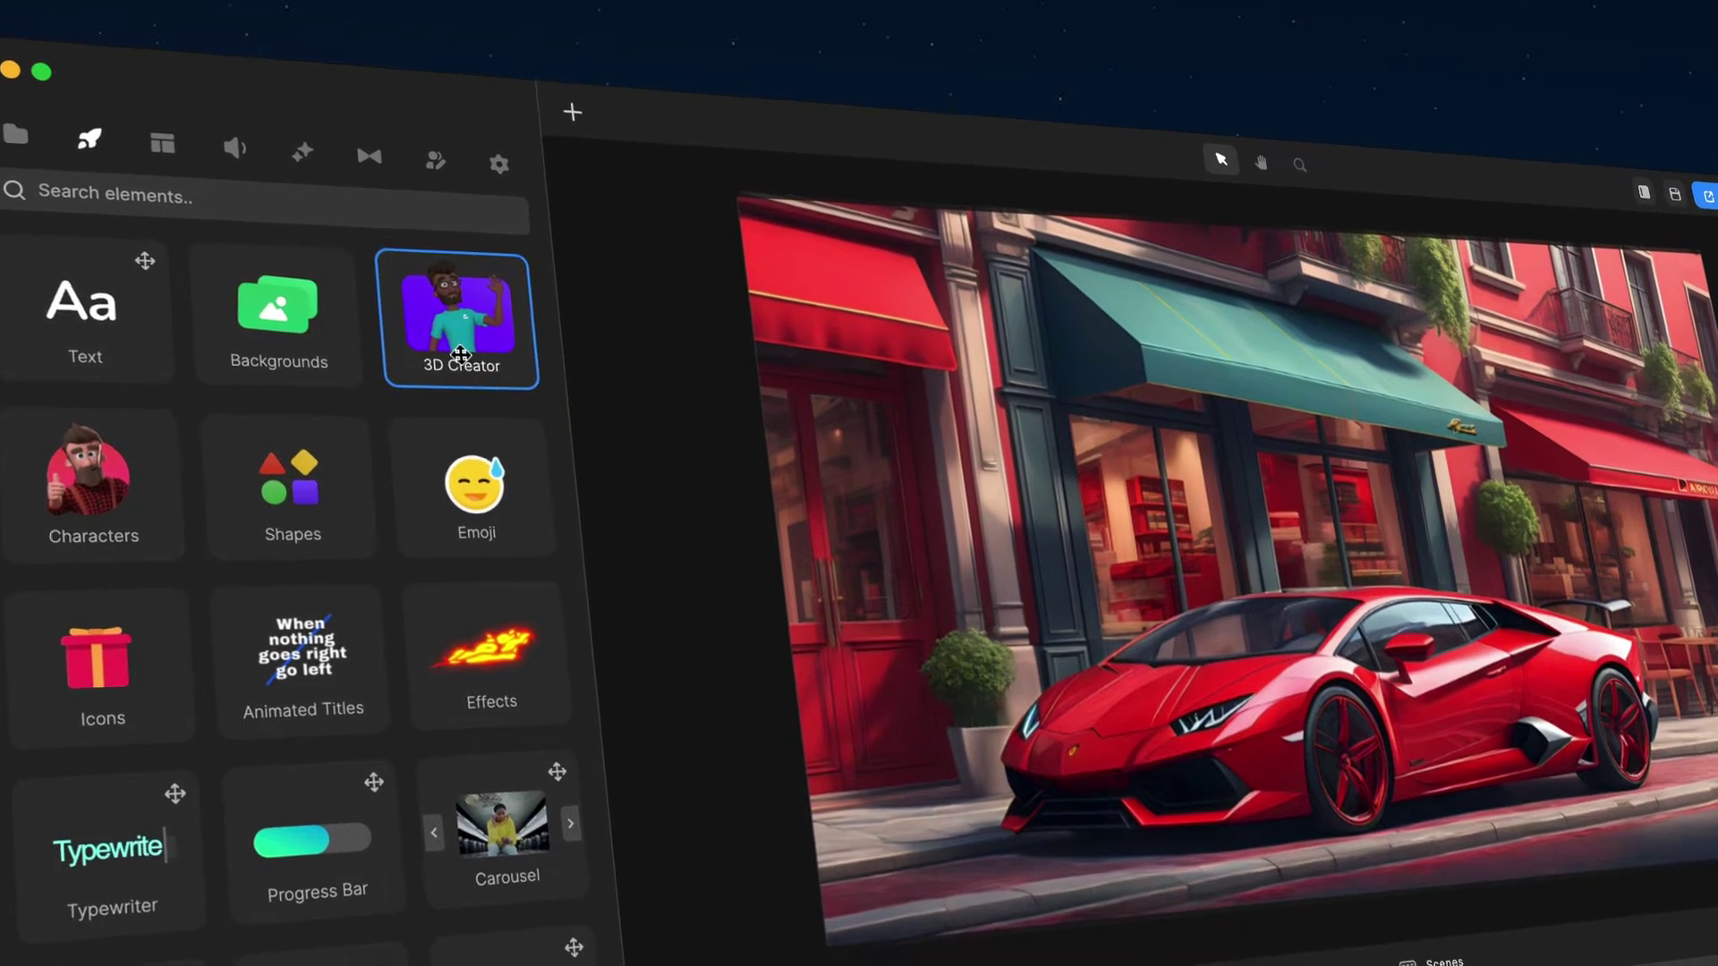
Add the 3D character Tom from 3D Creator, enlarged and positioned in front of the car
left_click(470, 358)
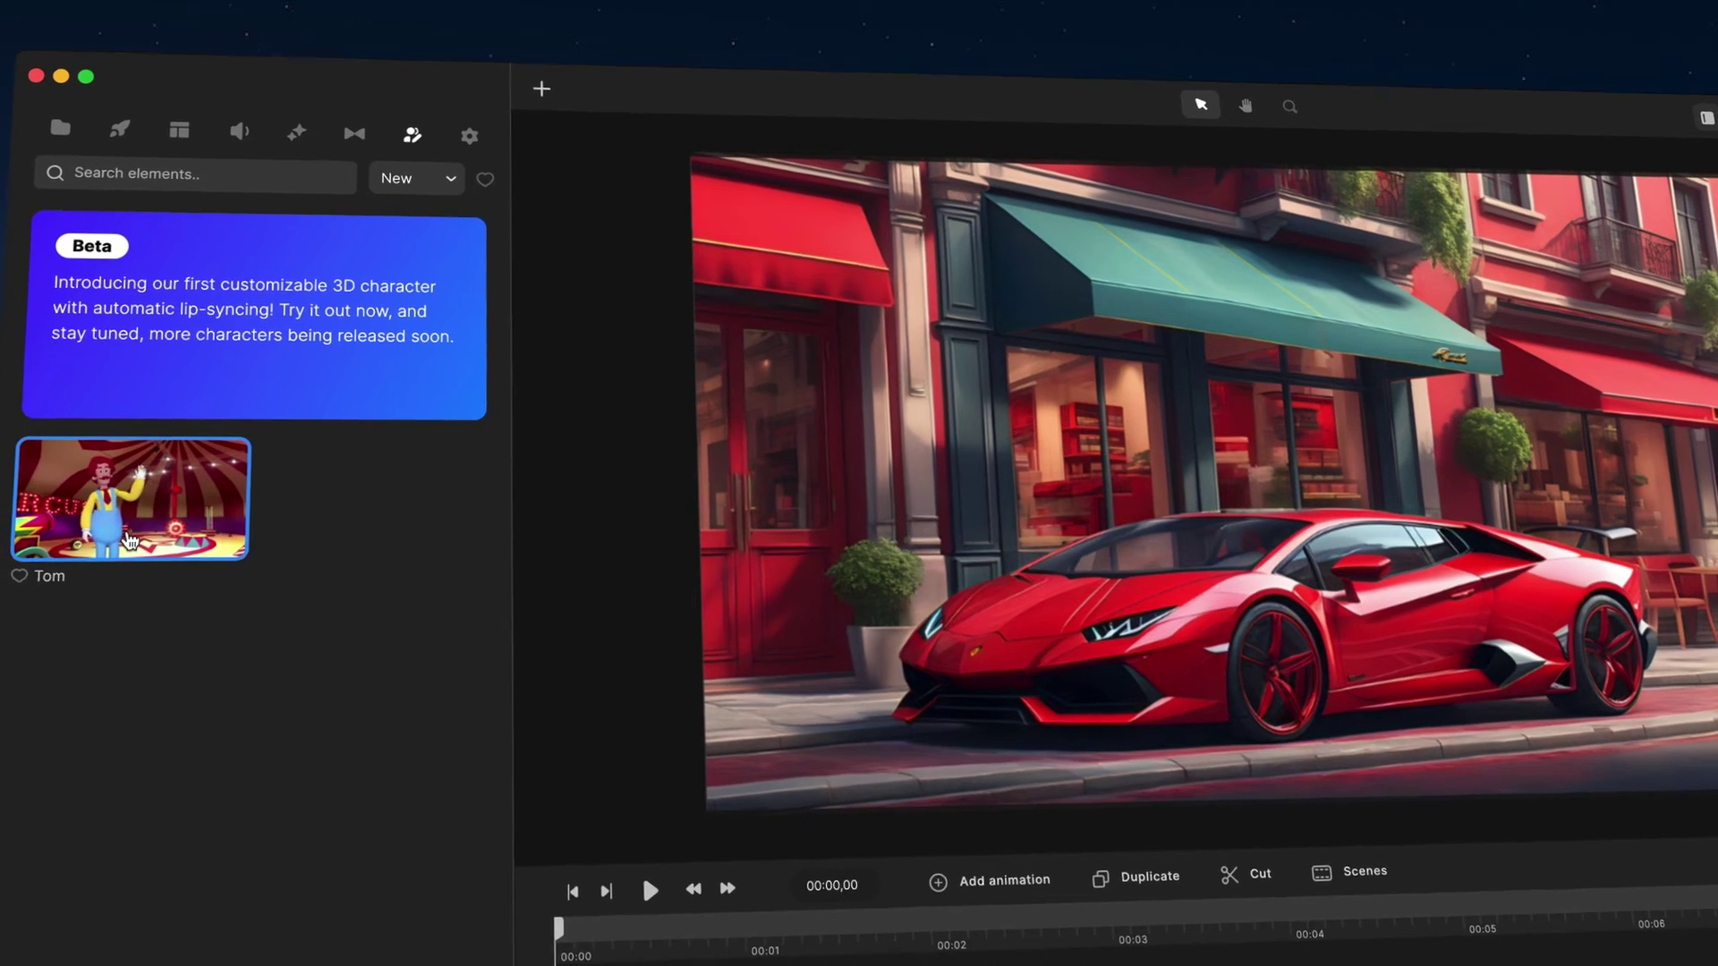
left_click_drag(193, 633, 568, 946)
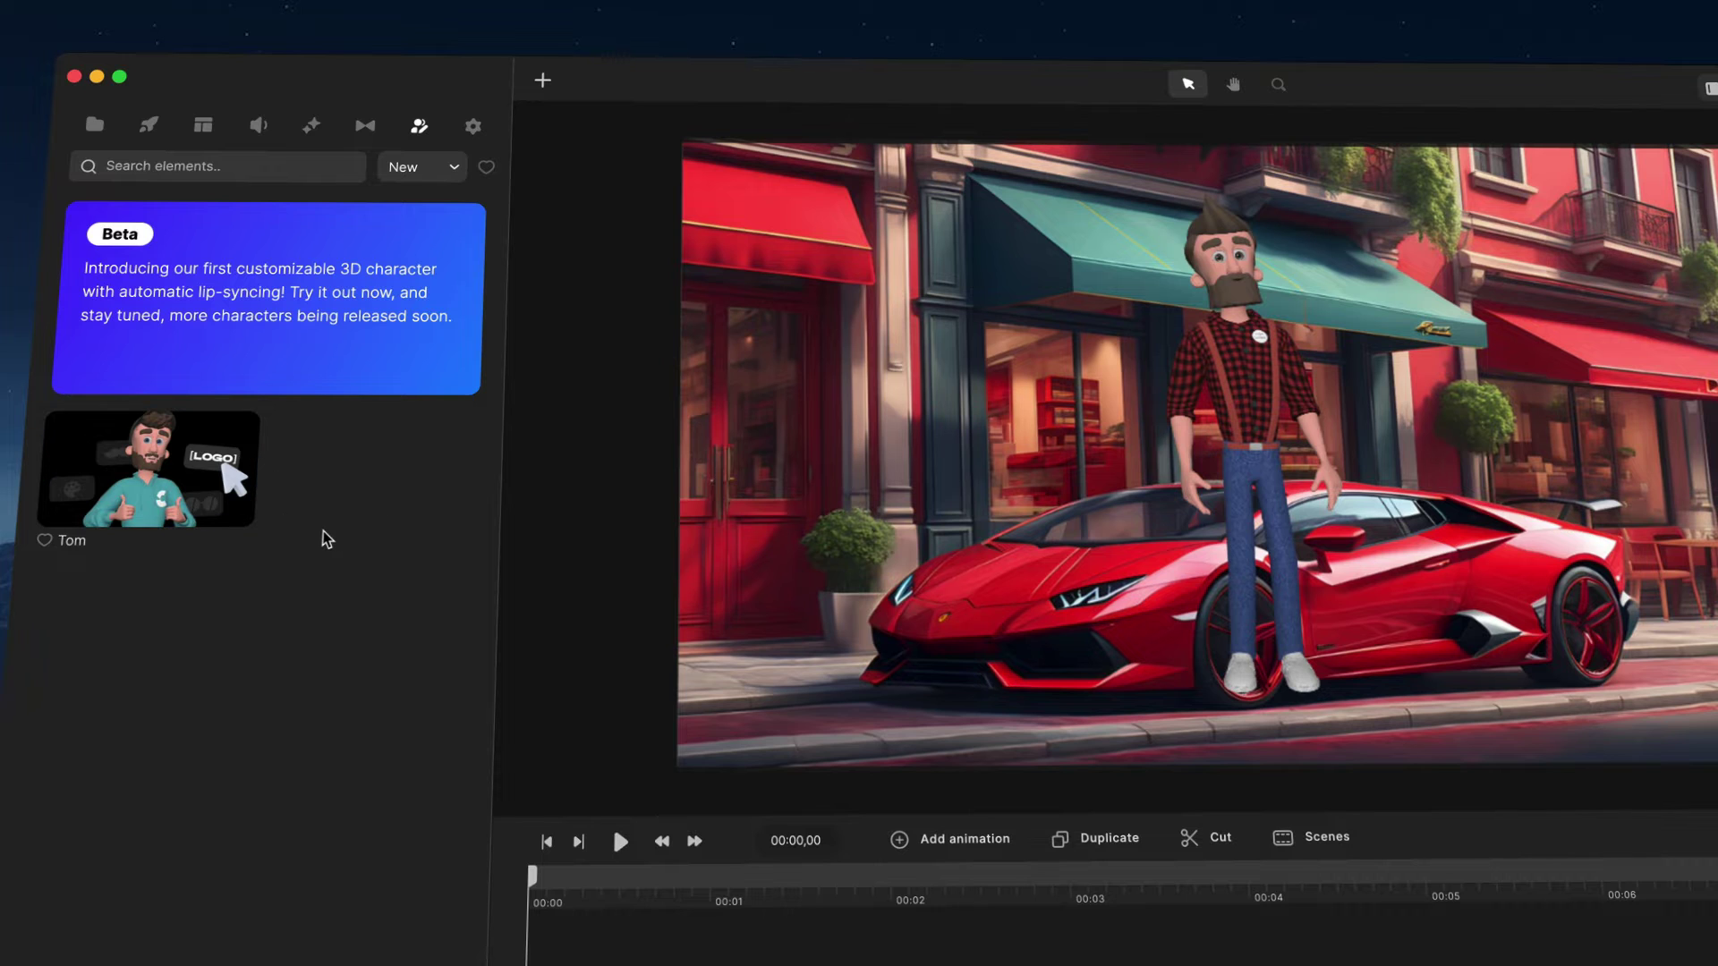
left_click_drag(1215, 373, 1199, 562)
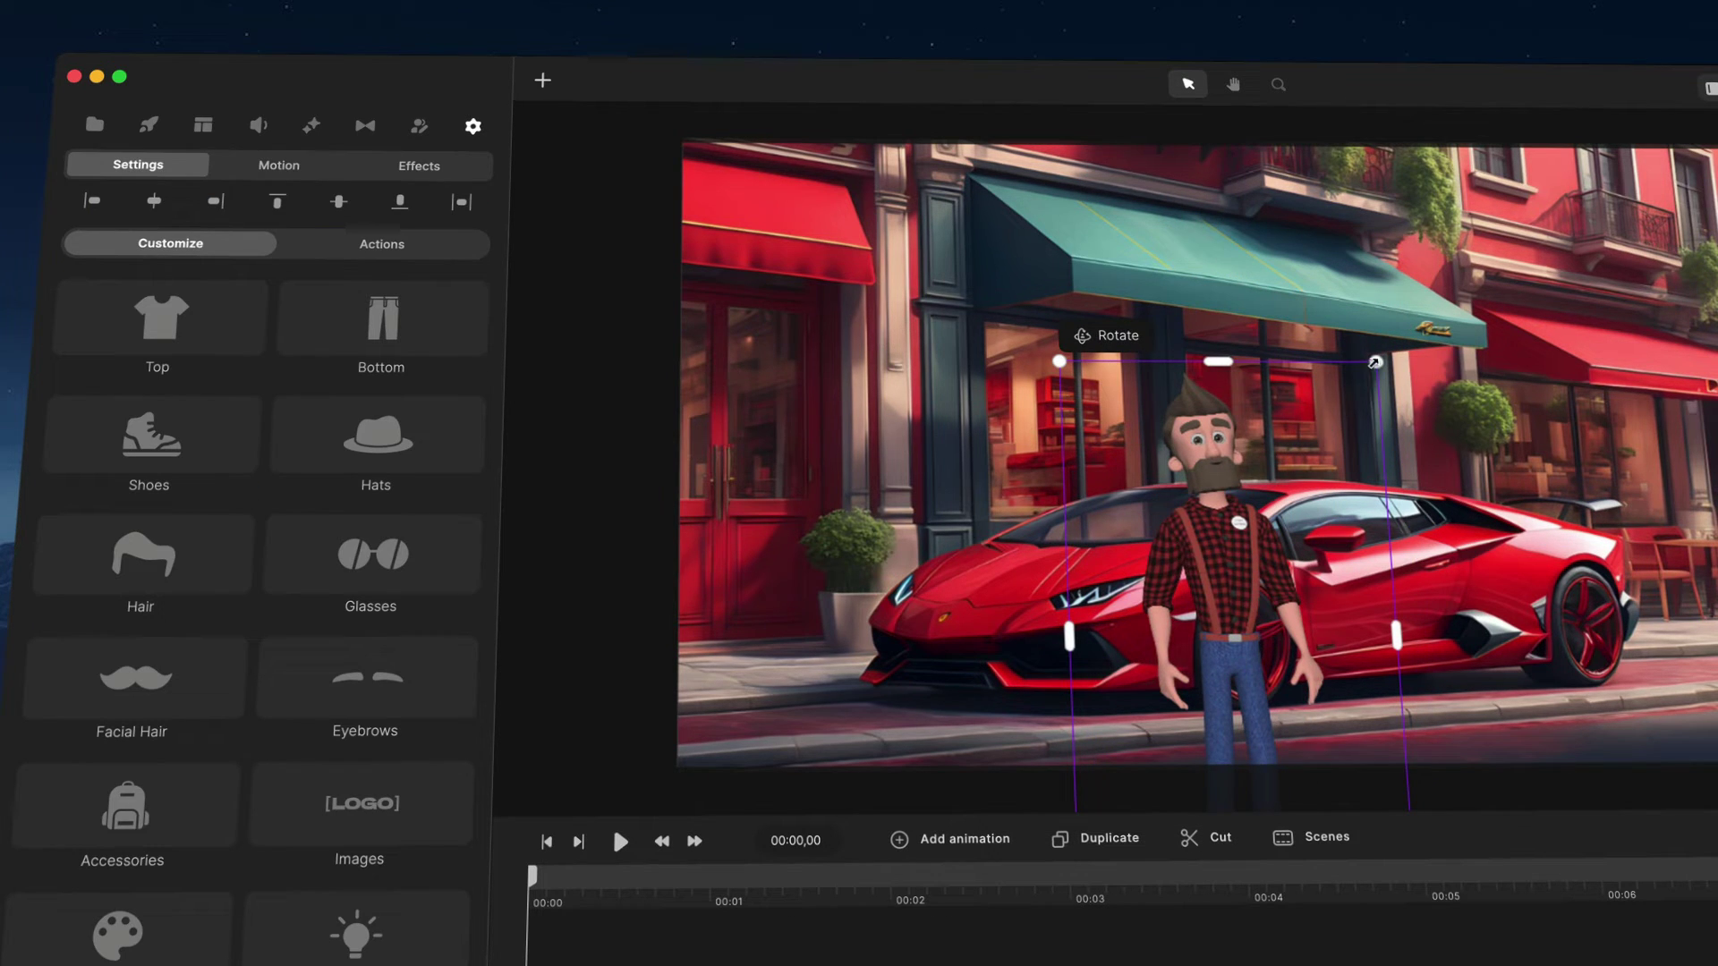
left_click_drag(1376, 361, 1452, 215)
left_click_drag(1255, 469, 1253, 439)
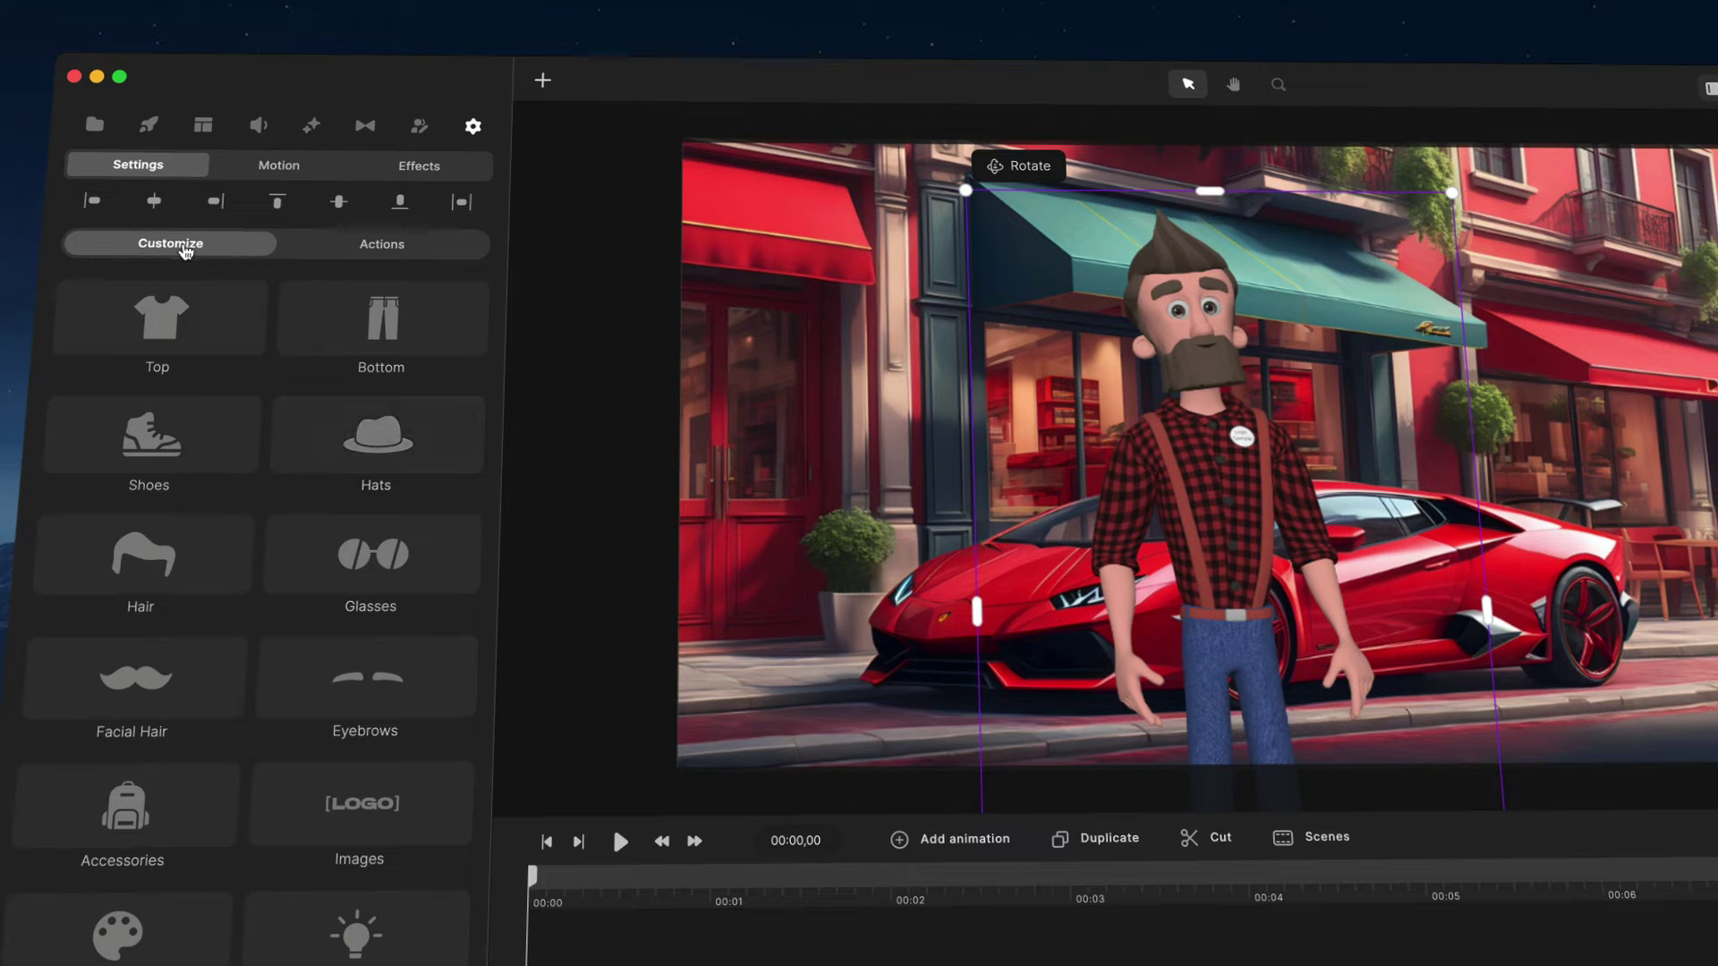
Try the TShirt, Hoodie, Hawaiian Shirt, Sleeves Up, Sleeveless, Suit and Super Hero tops on Tom
left_click(184, 322)
left_click(618, 220)
left_click(743, 231)
left_click(600, 324)
left_click(598, 448)
left_click(751, 447)
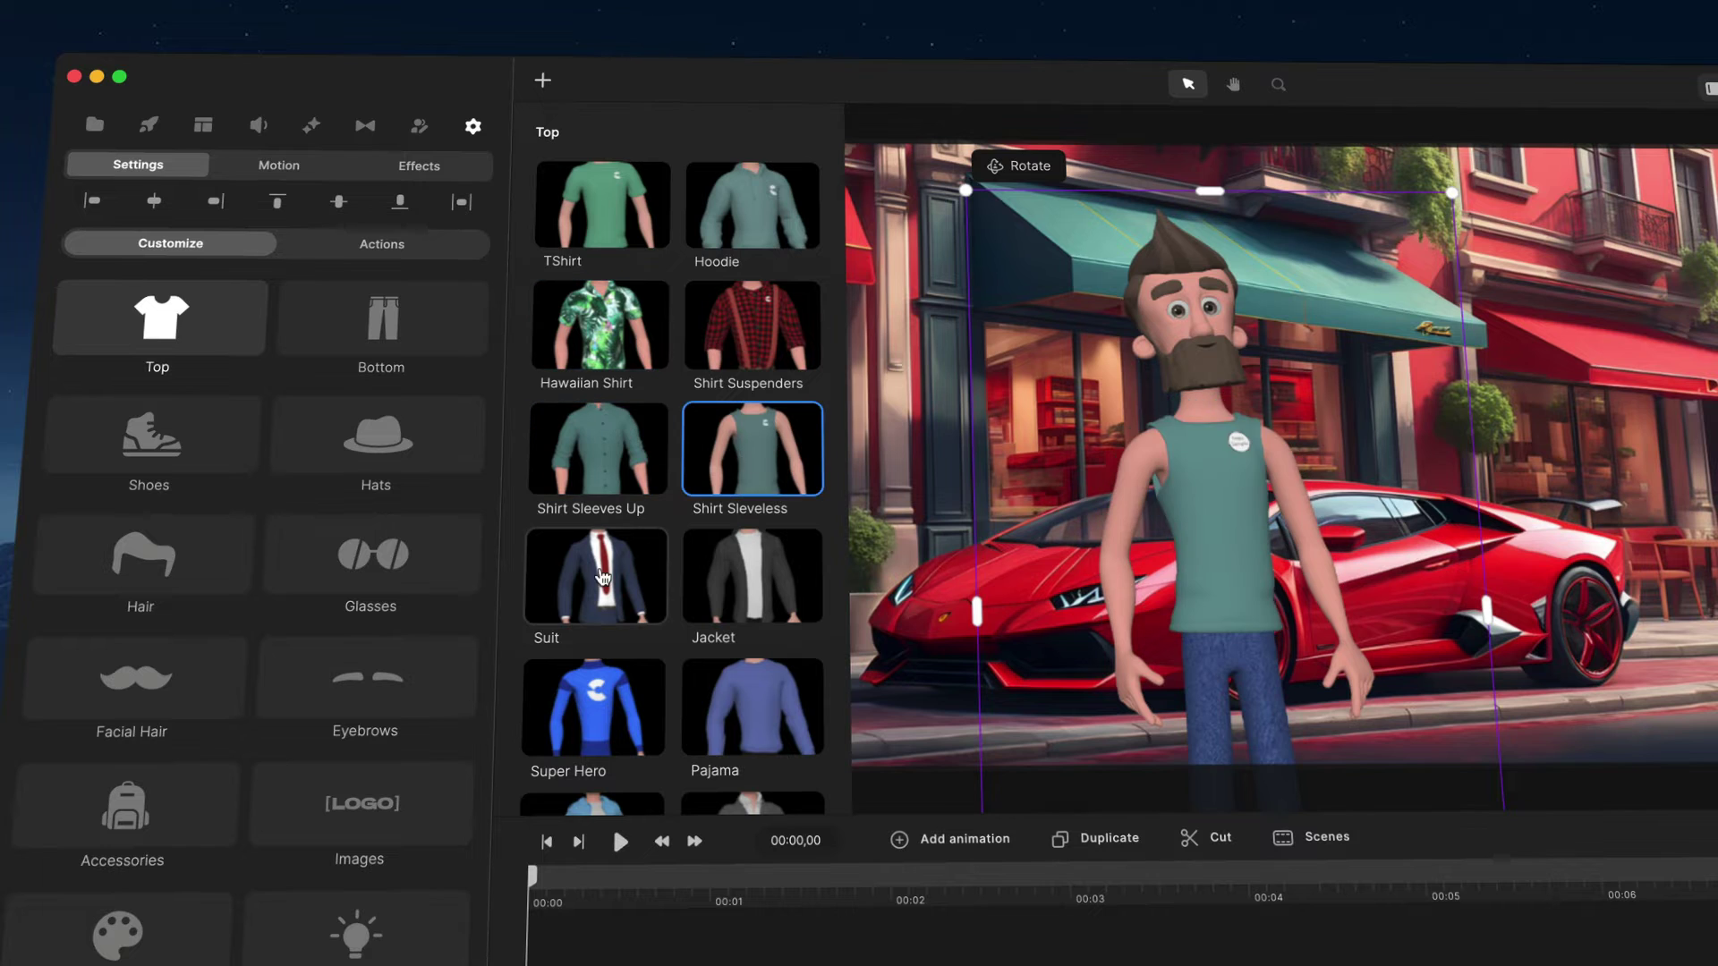
left_click(602, 577)
scroll(609, 581, "down", 2)
left_click(616, 587)
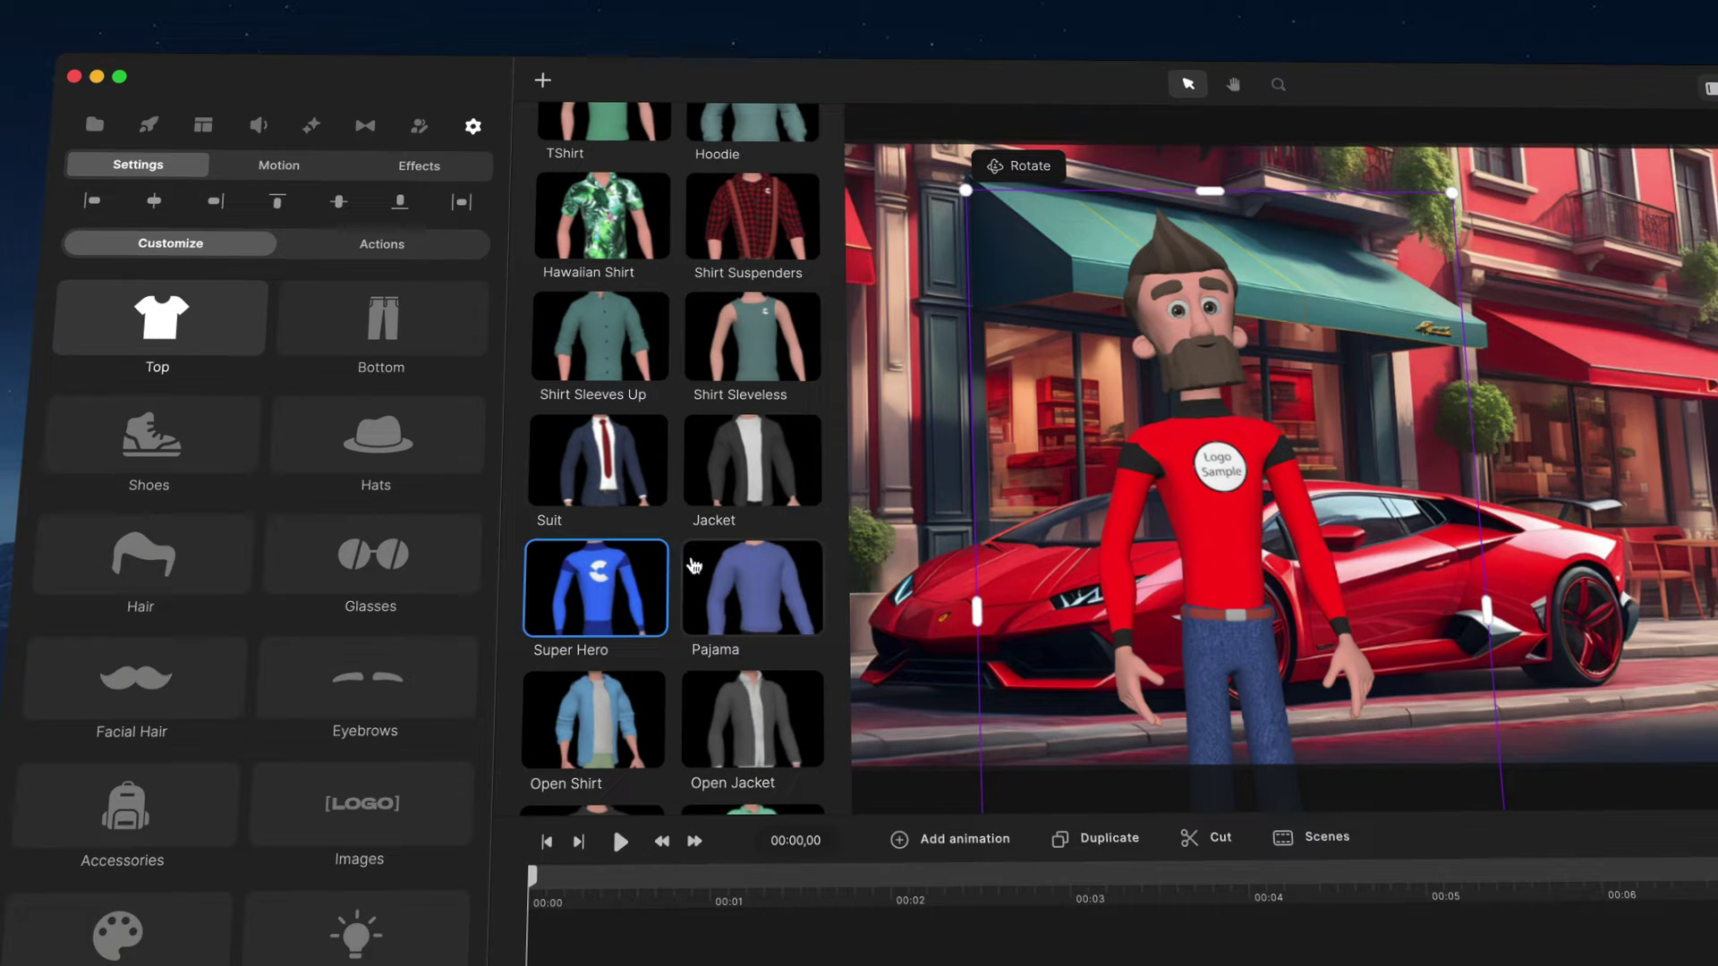
scroll(727, 470, "up", 2)
Dress Tom in the TShirt Big Logo top
left_click(725, 228)
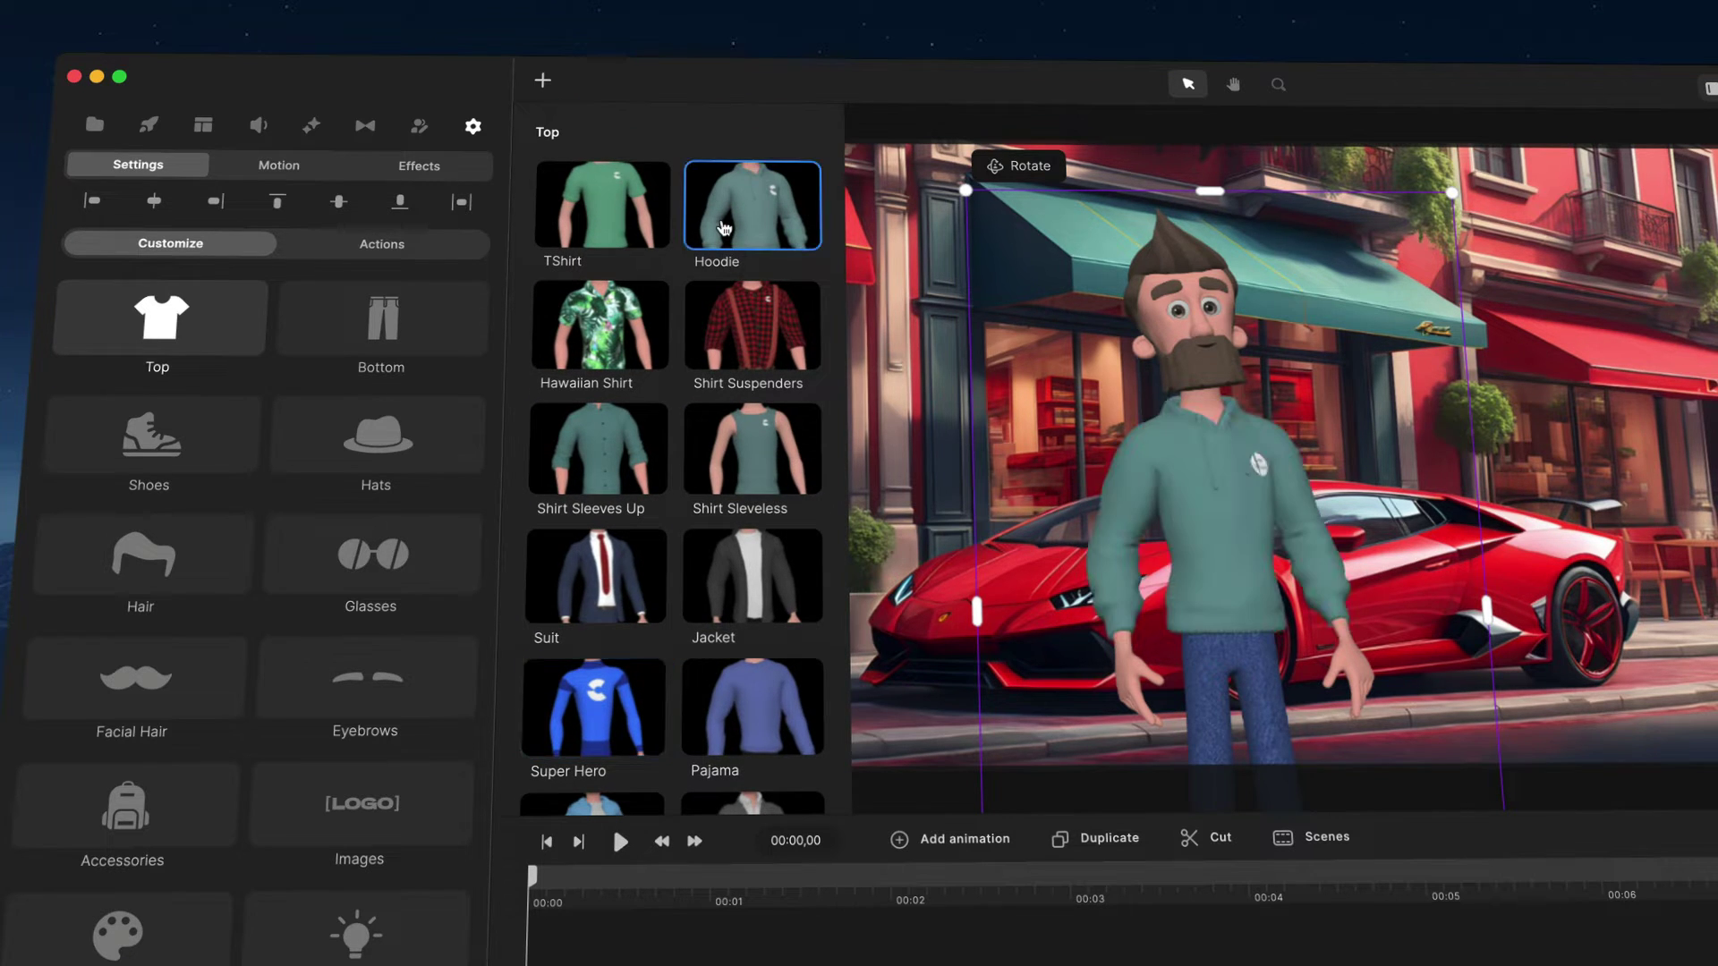
left_click(599, 247)
scroll(609, 658, "down", 8)
left_click(598, 707)
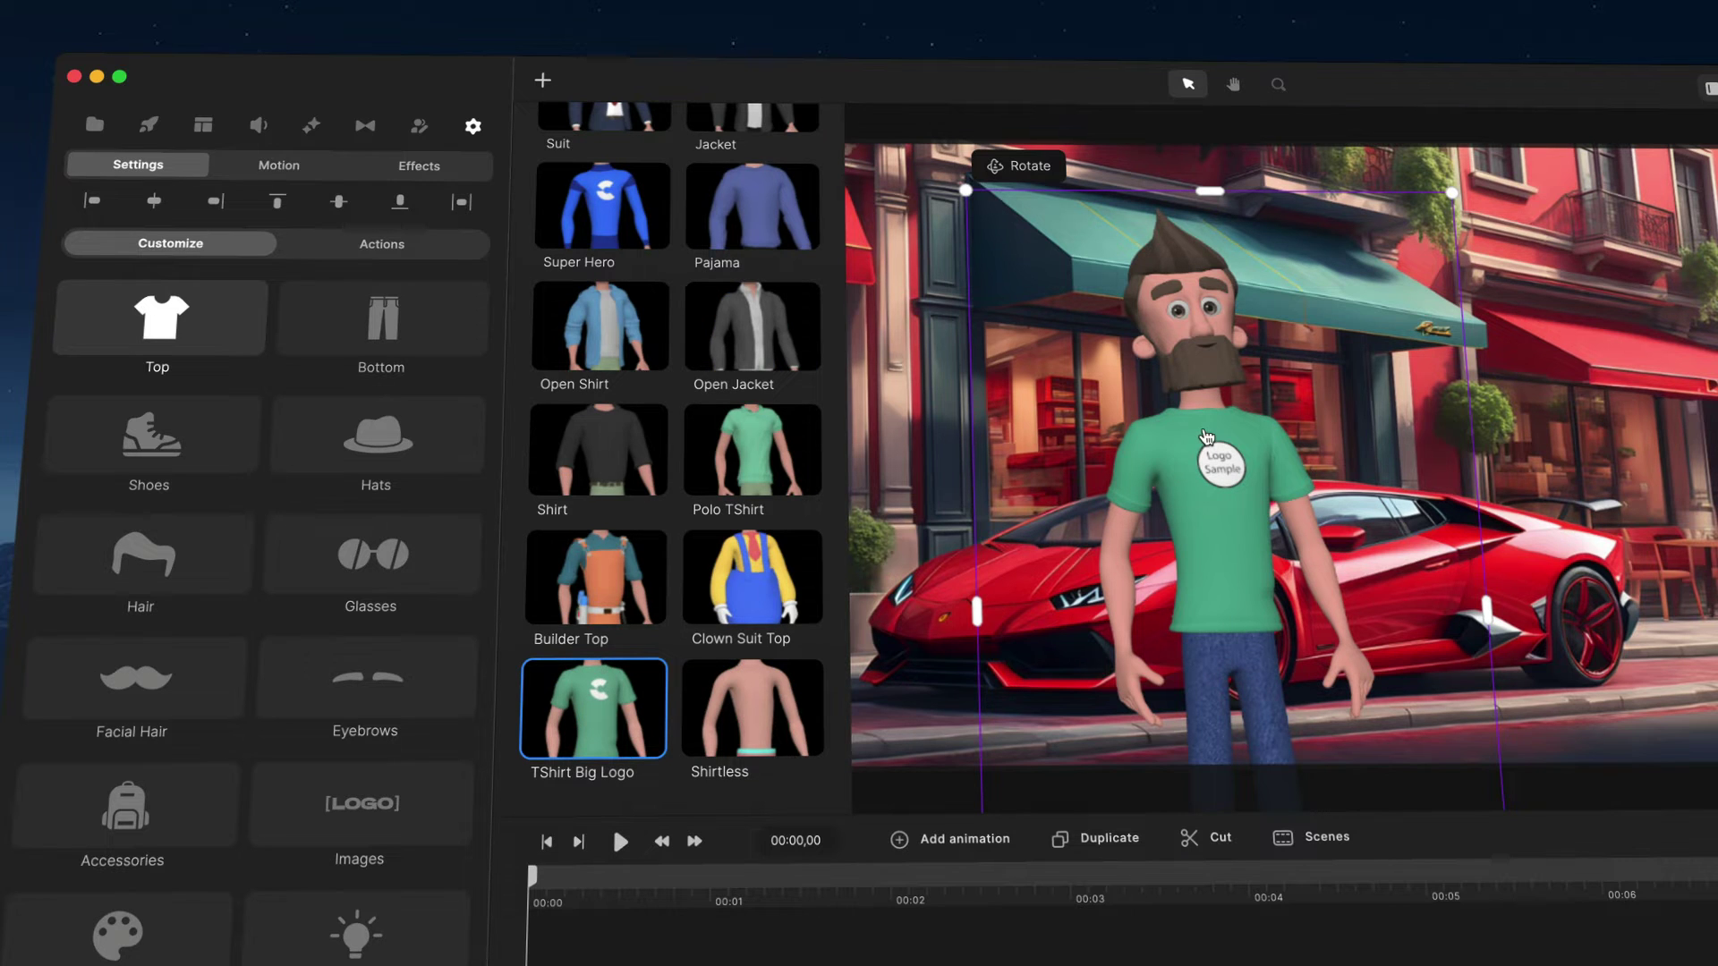
left_click(399, 808)
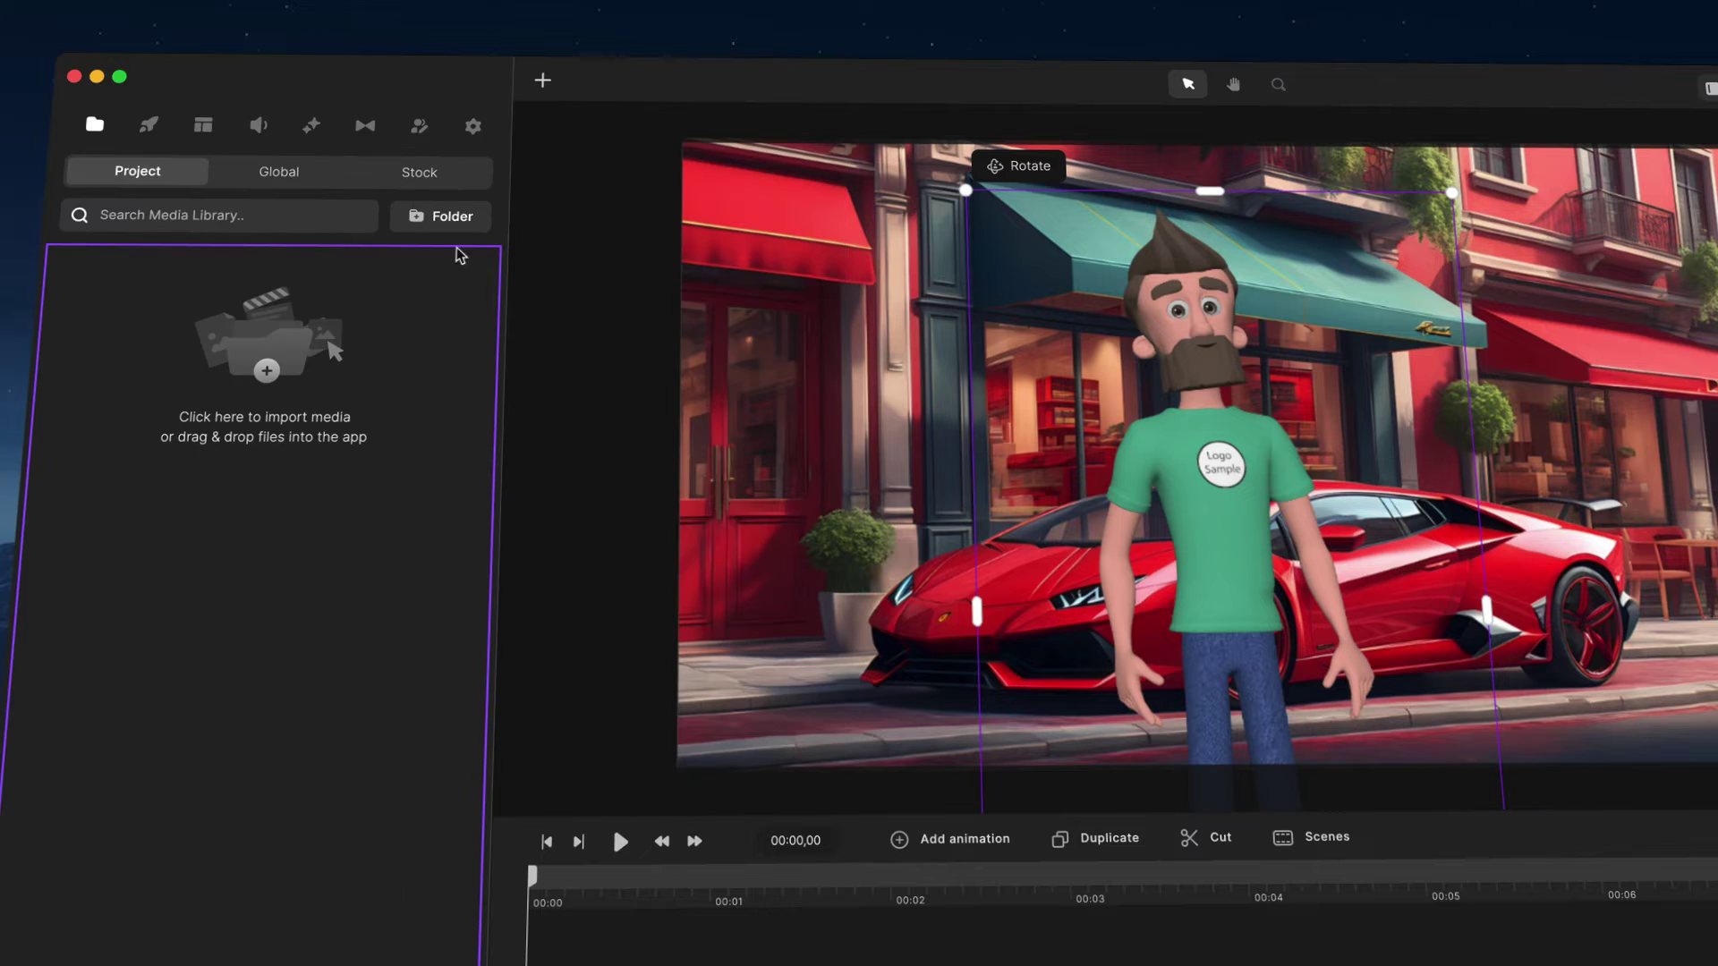
Replace the shirt's sample logo with the C logo, then the Nike logo from the Global media library
left_click(294, 175)
left_click(255, 295)
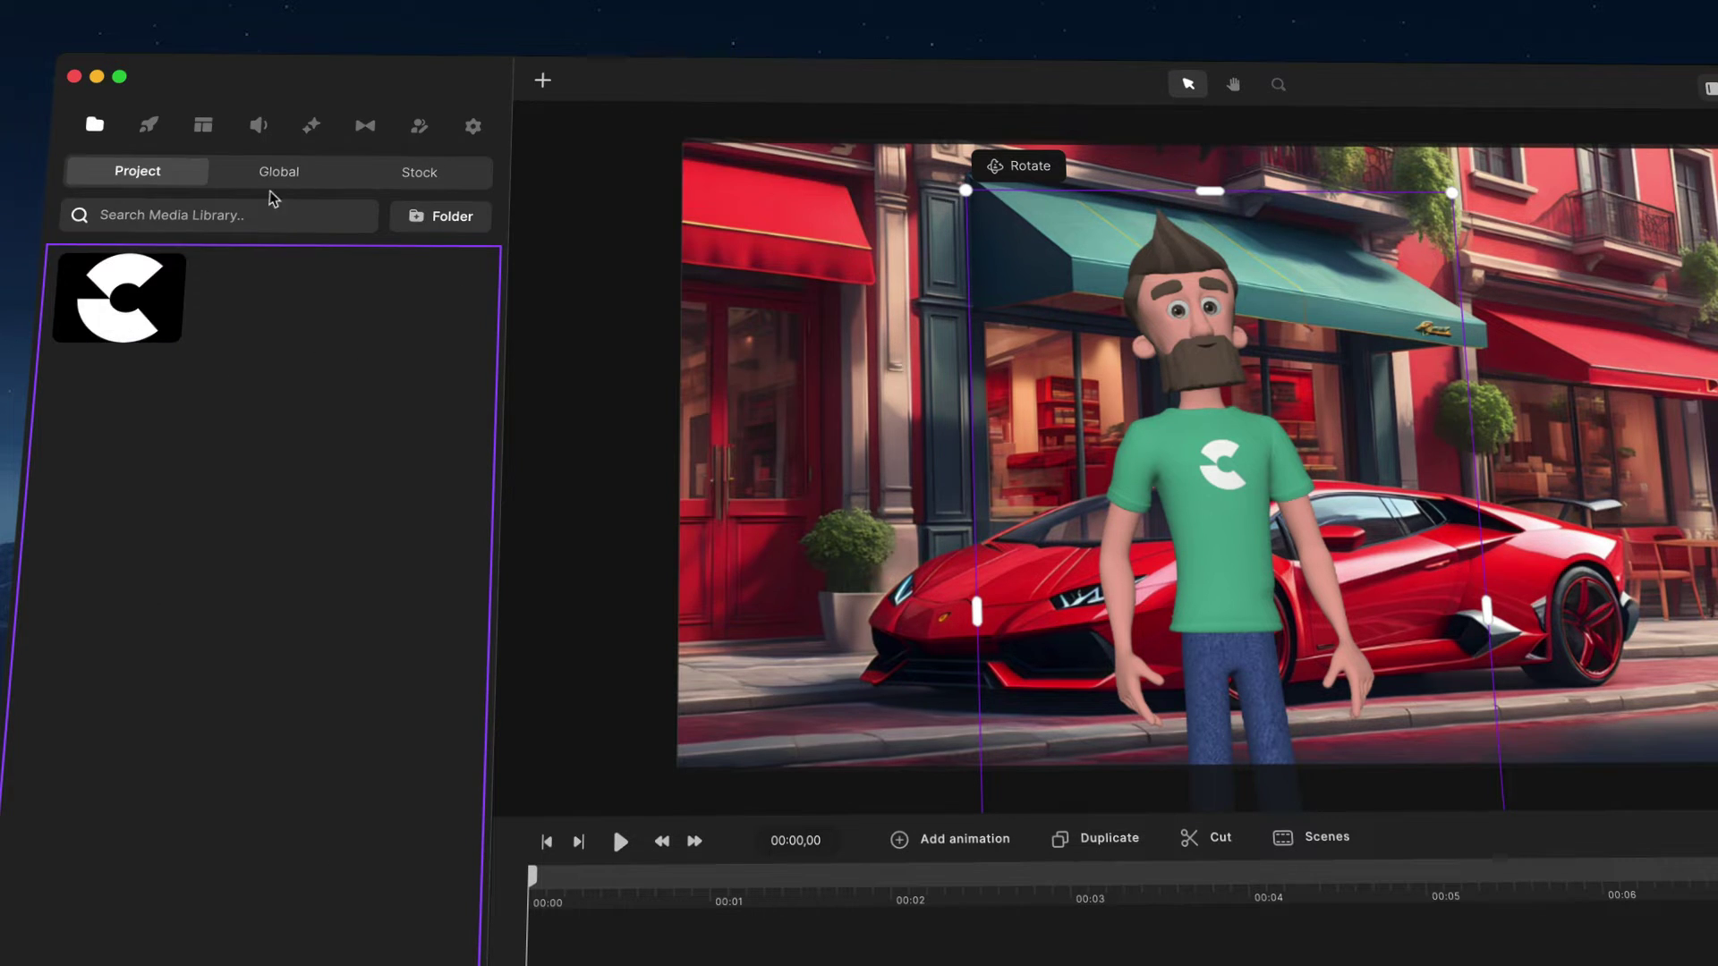
left_click(279, 172)
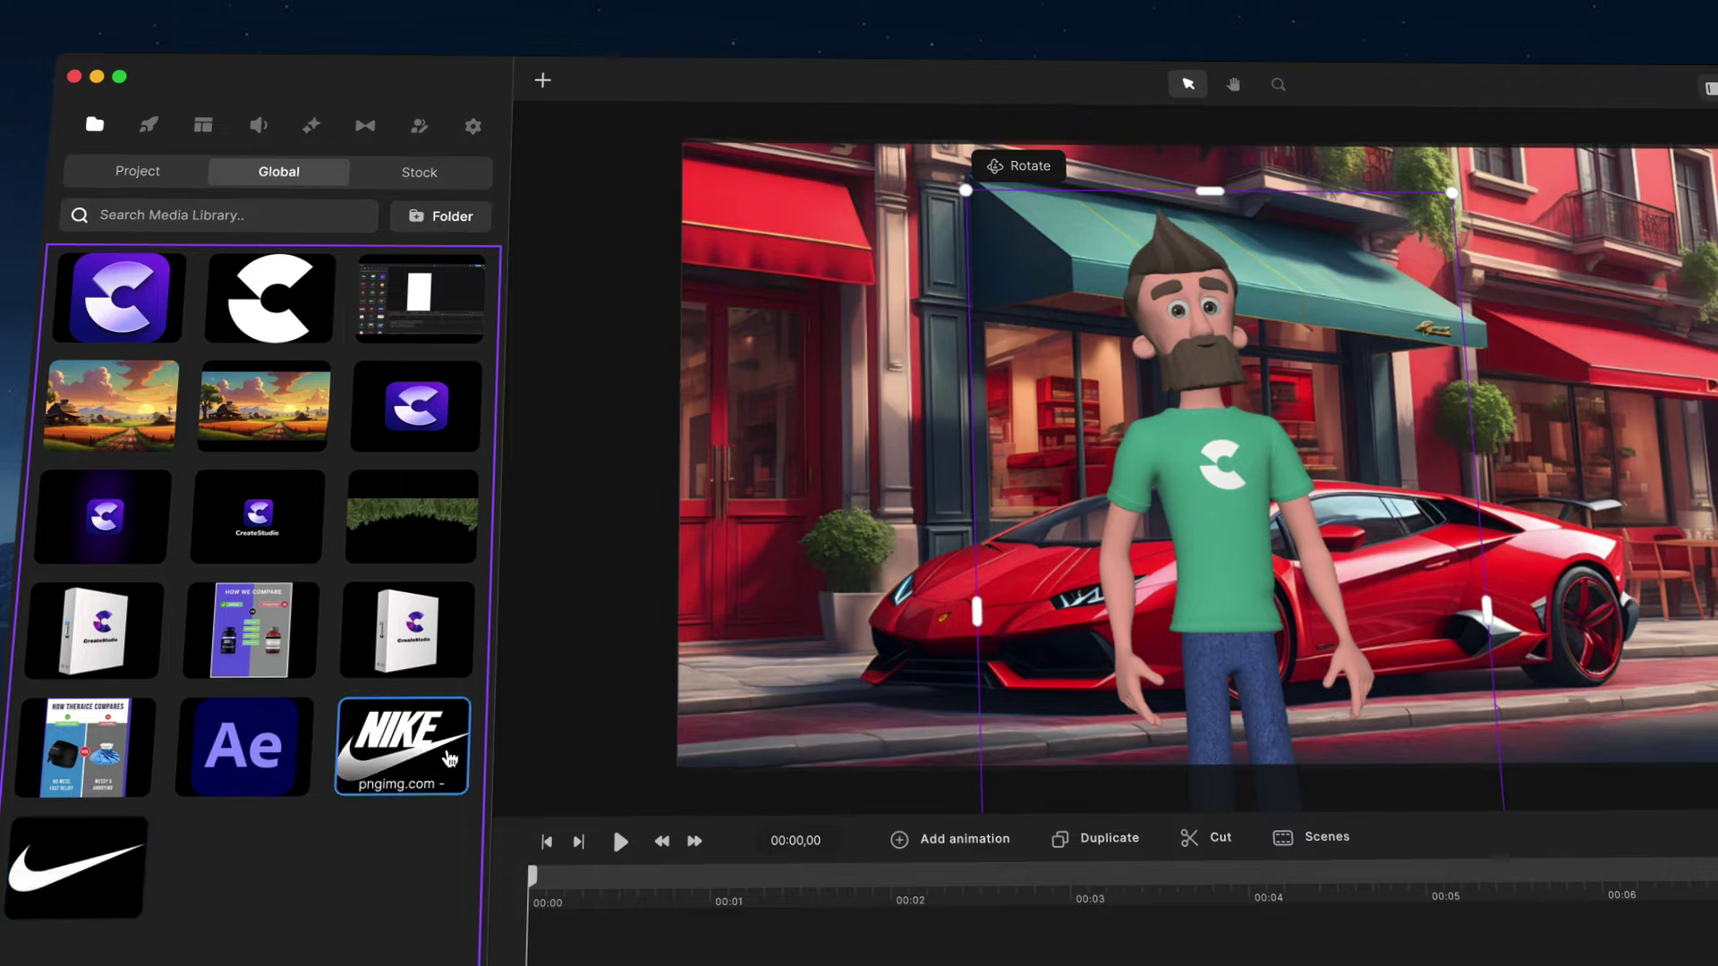
left_click(421, 761)
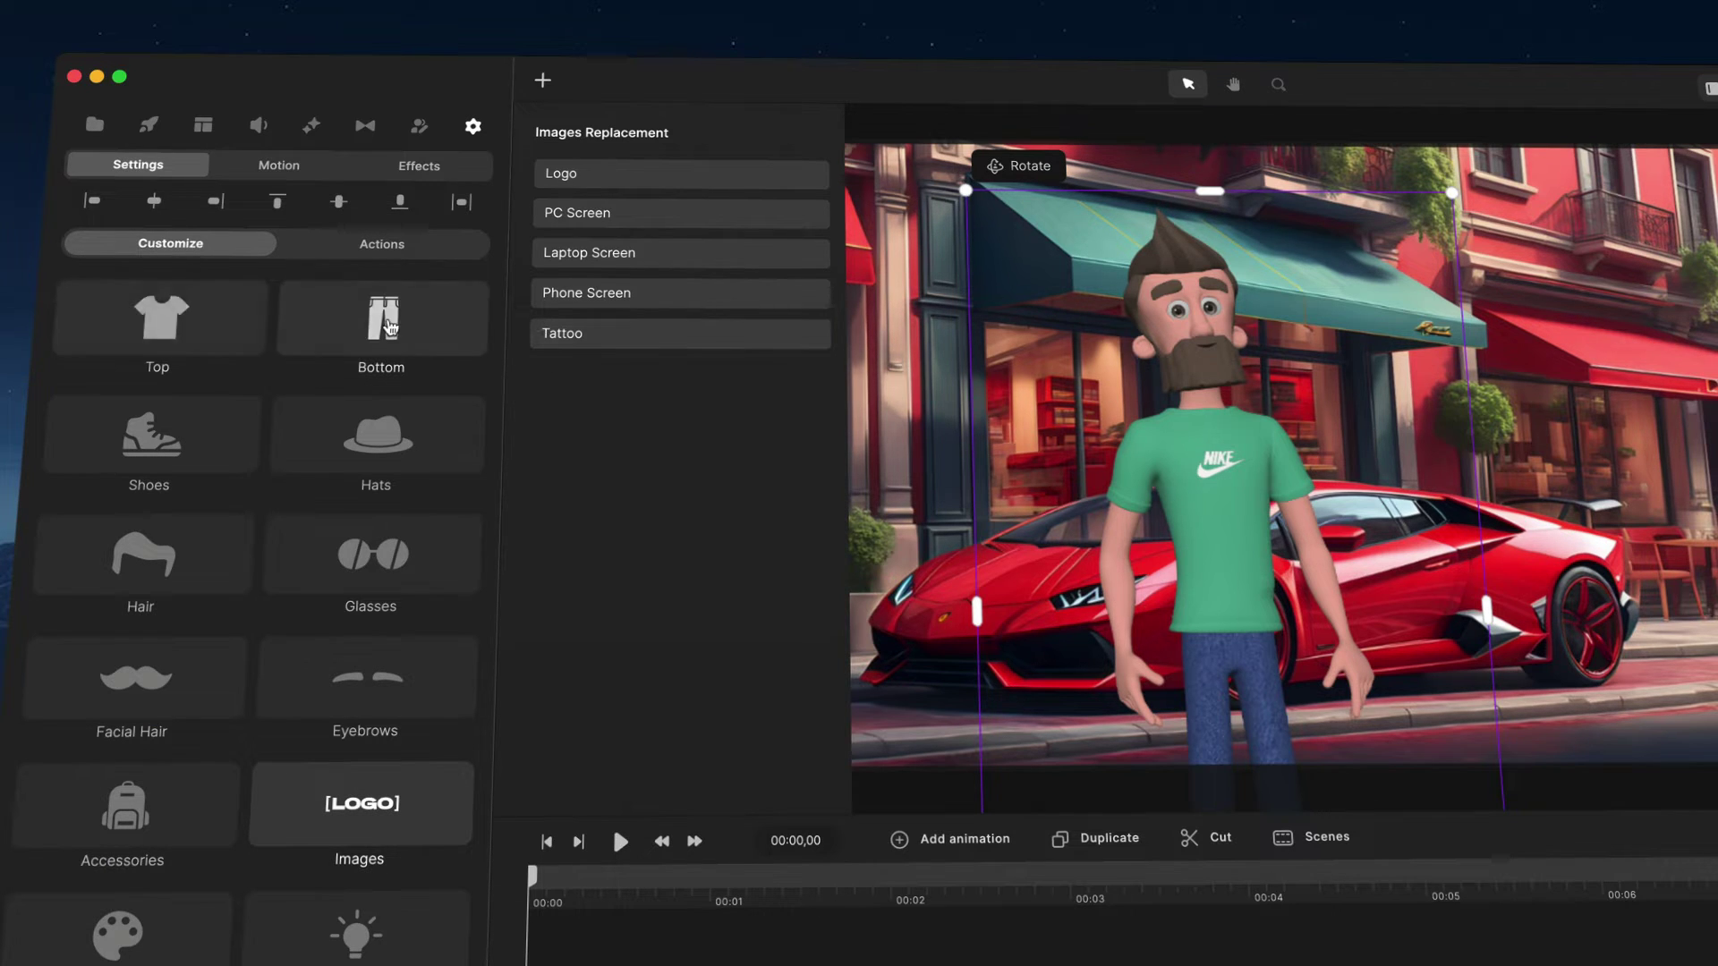
Give Tom Cargo Pants and try the Propeller, Back Cap, Safety, Santa, Bucket and Cap hats
left_click(387, 327)
left_click(739, 329)
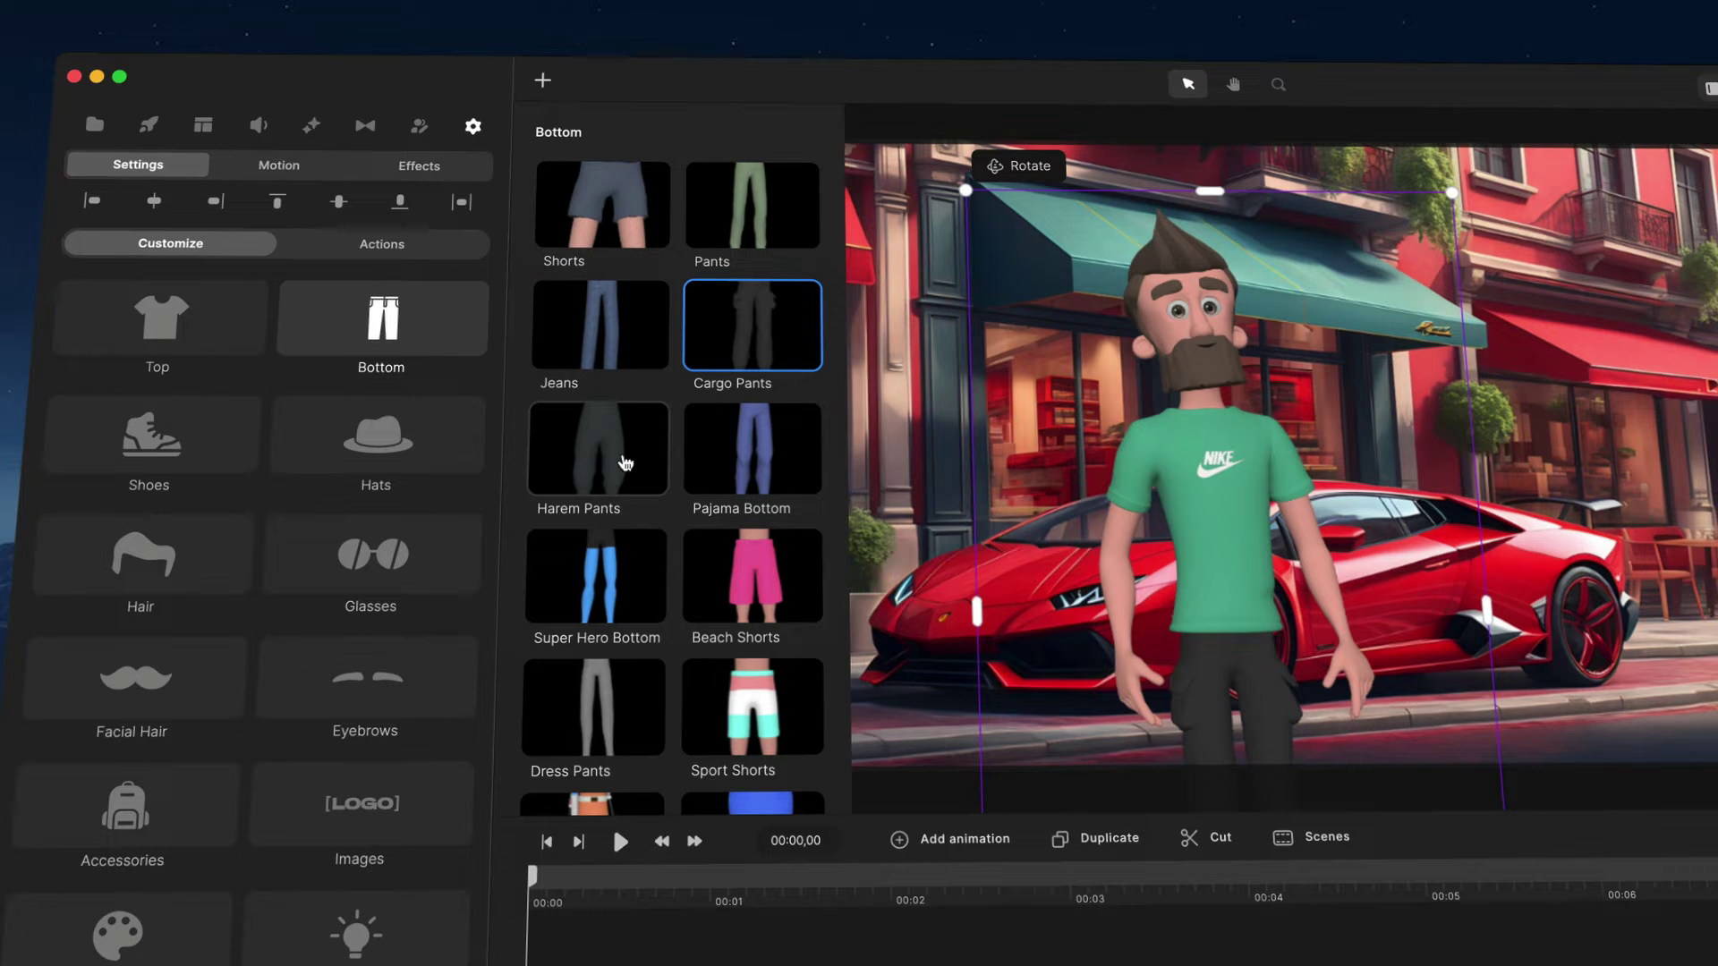
left_click(394, 436)
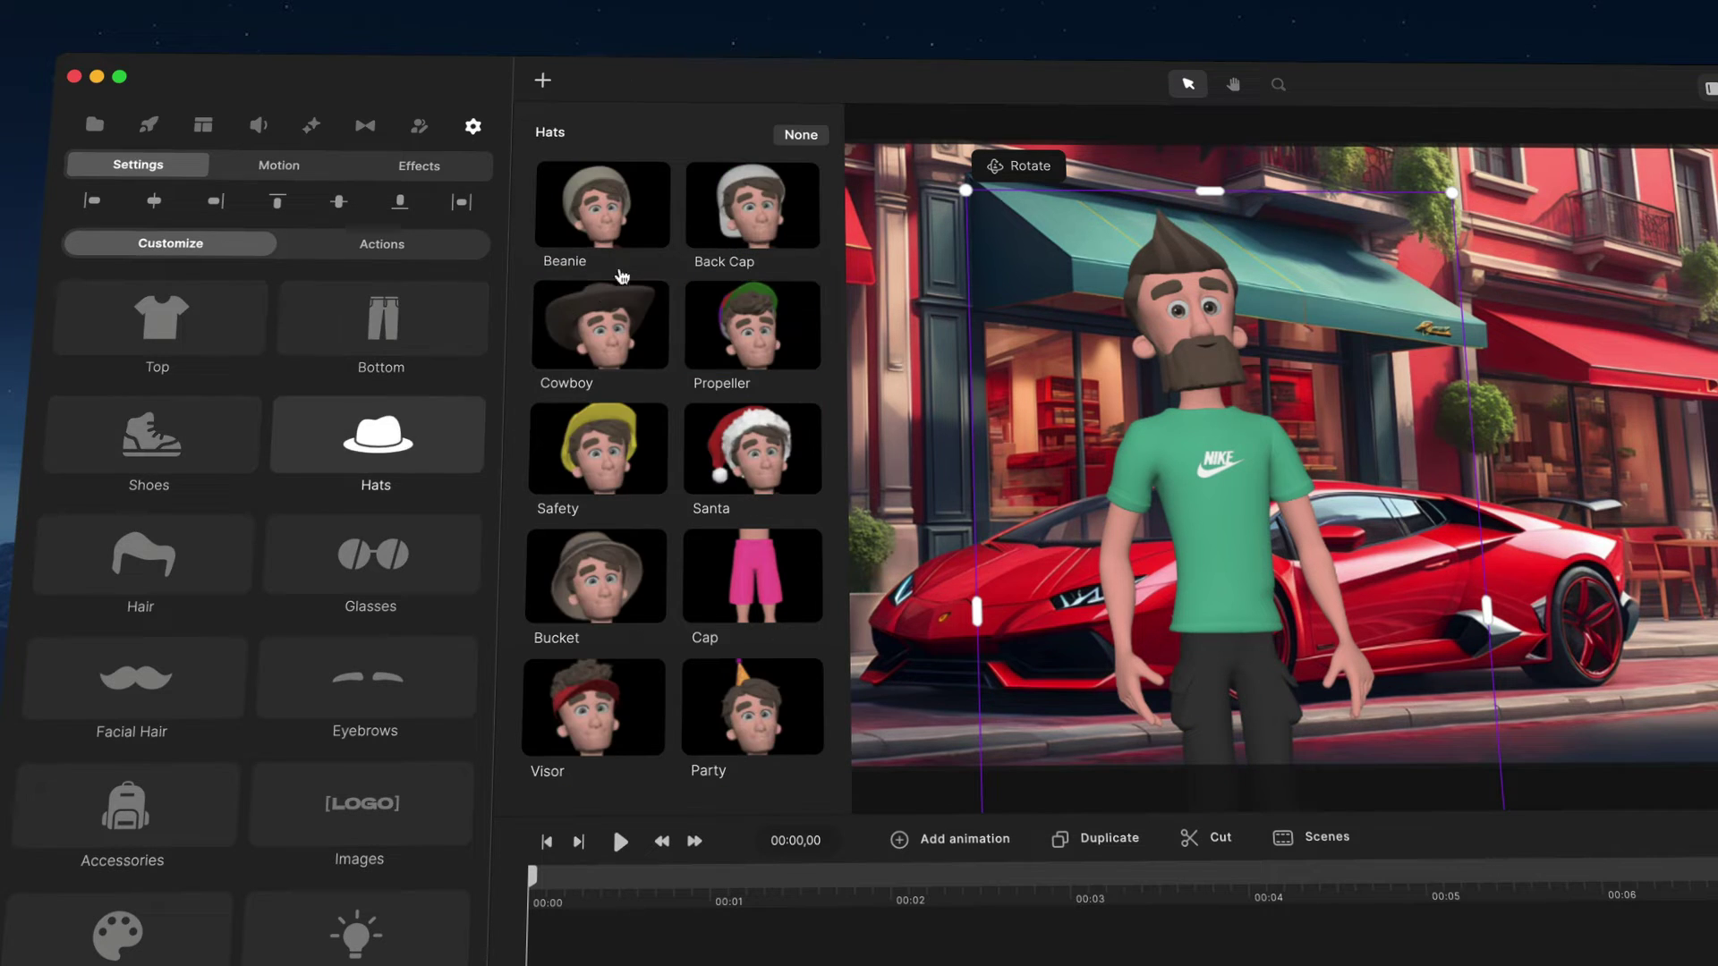
left_click(739, 288)
left_click(746, 215)
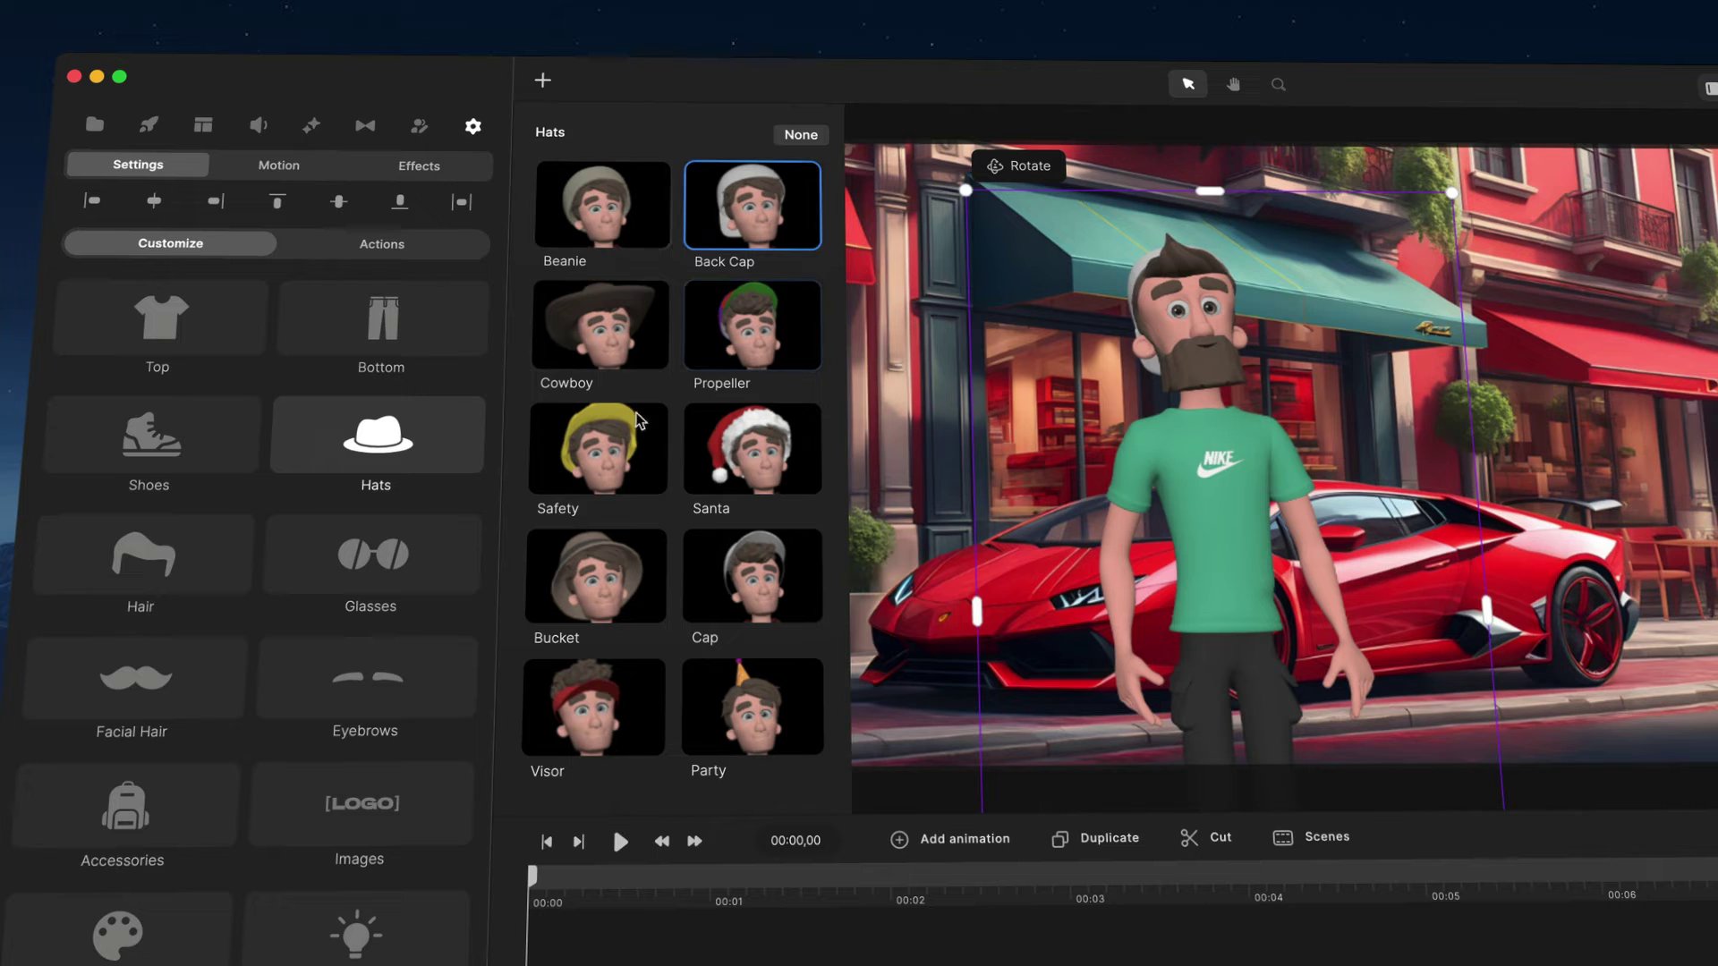
left_click(598, 447)
left_click(752, 447)
left_click(591, 586)
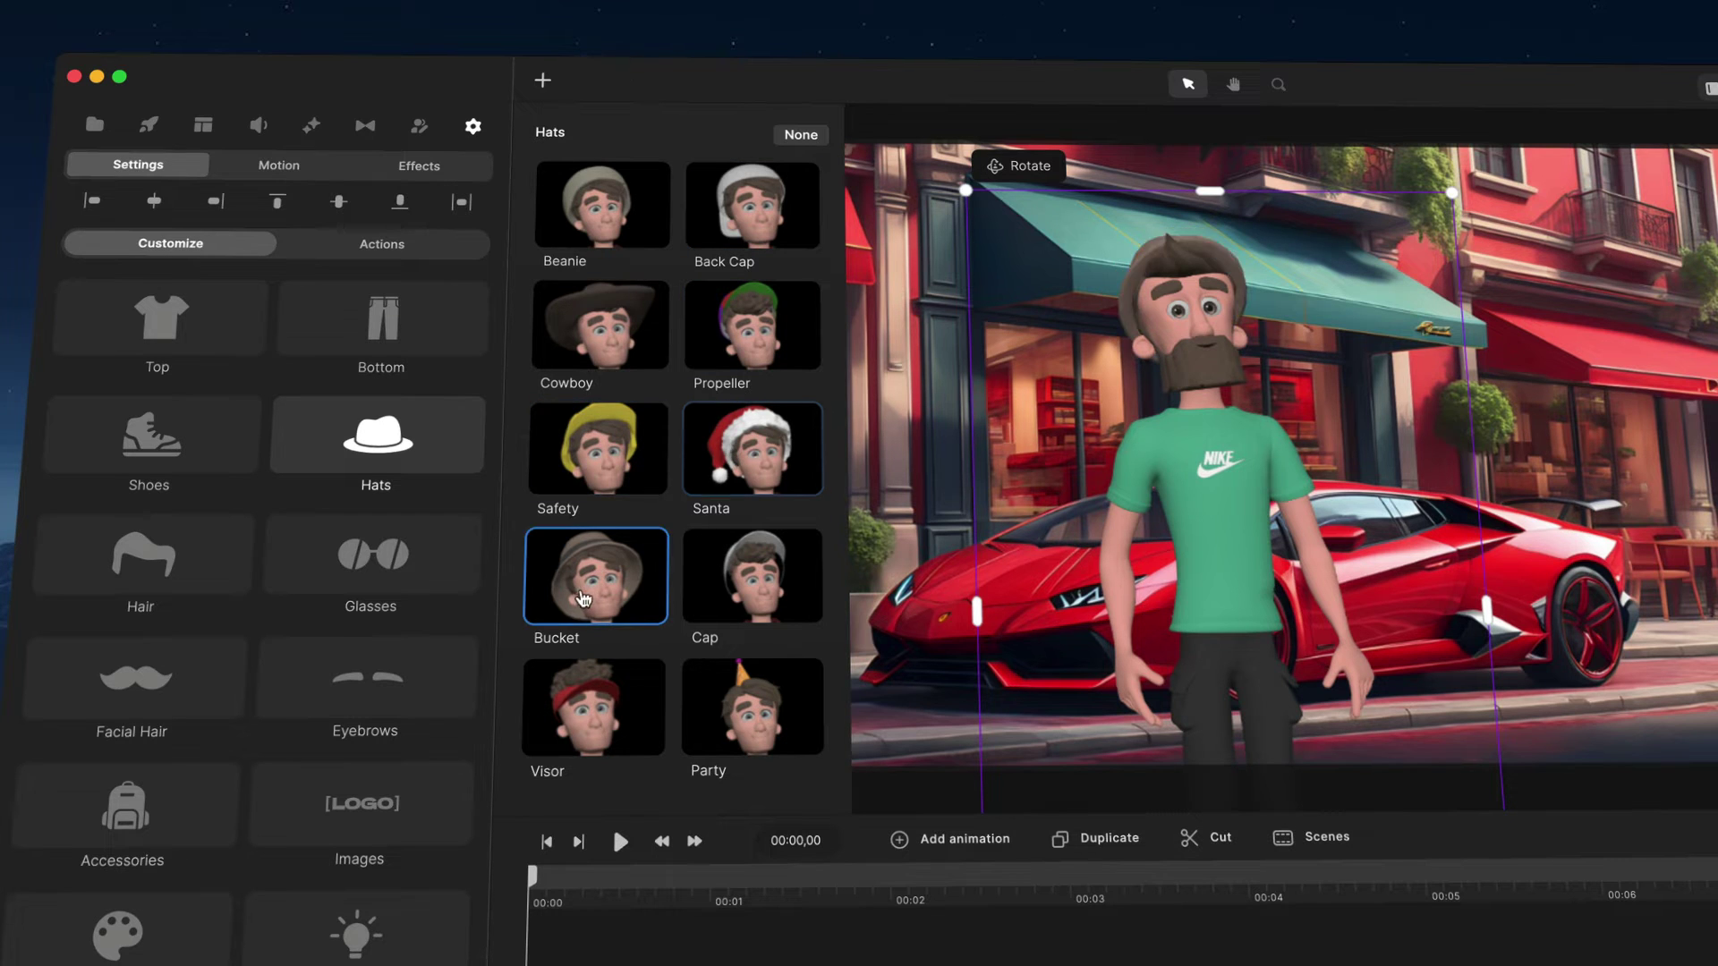
left_click(725, 486)
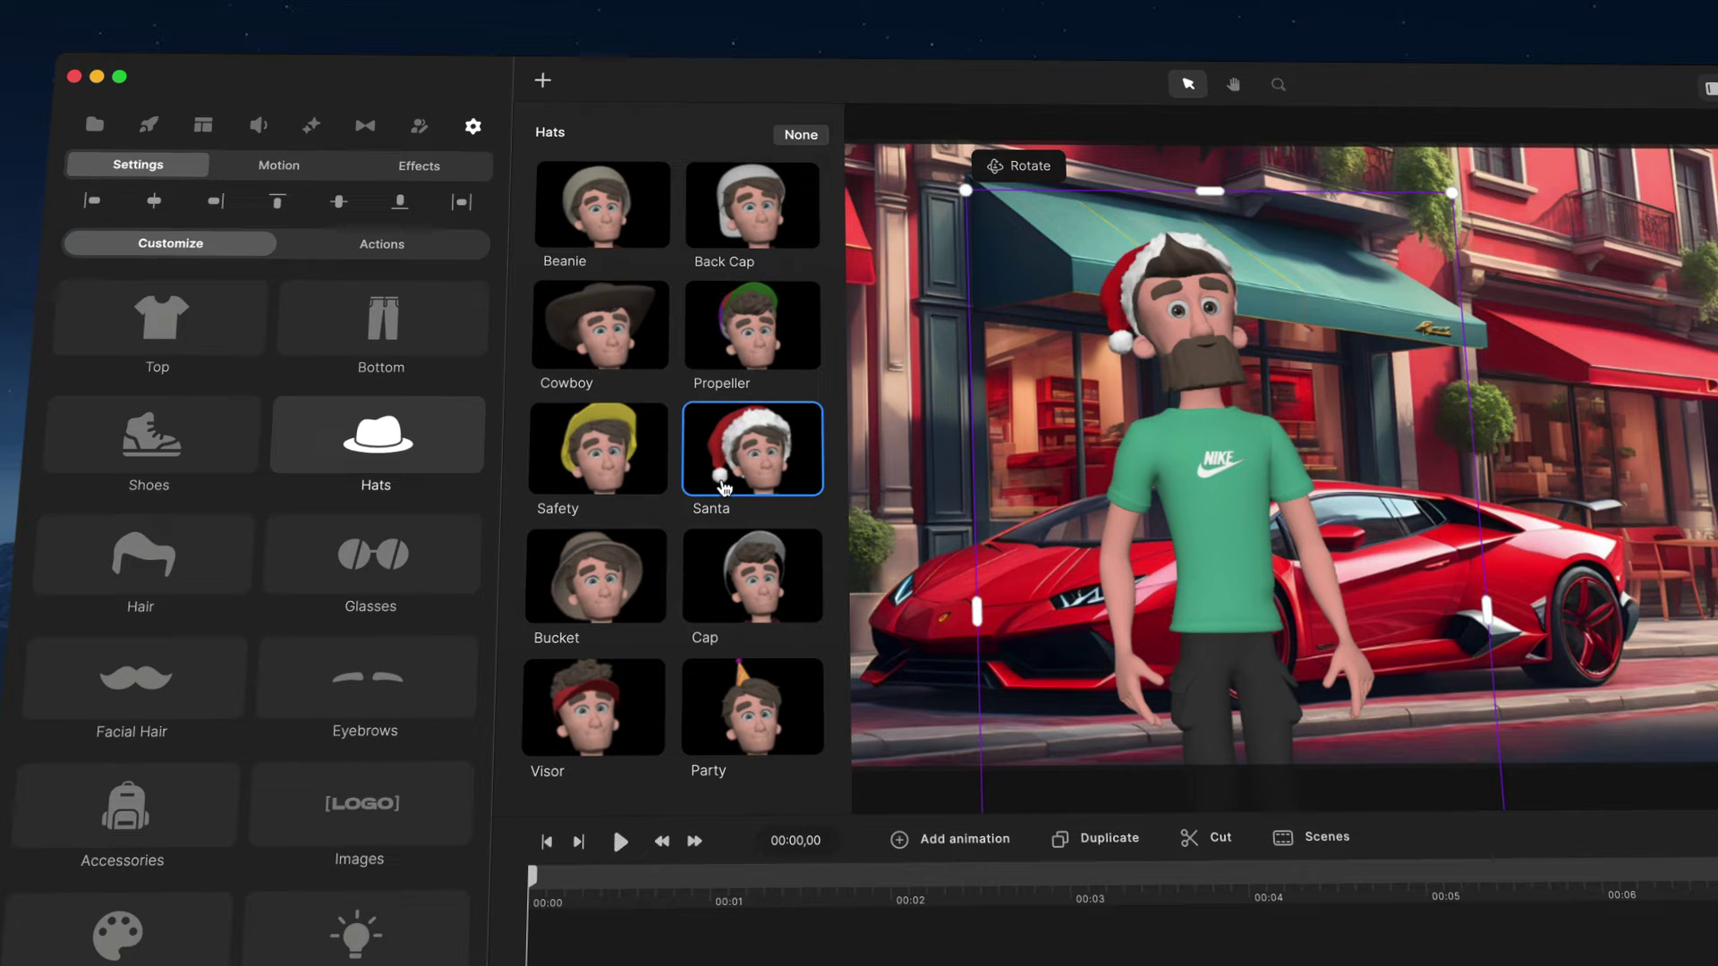
left_click(730, 600)
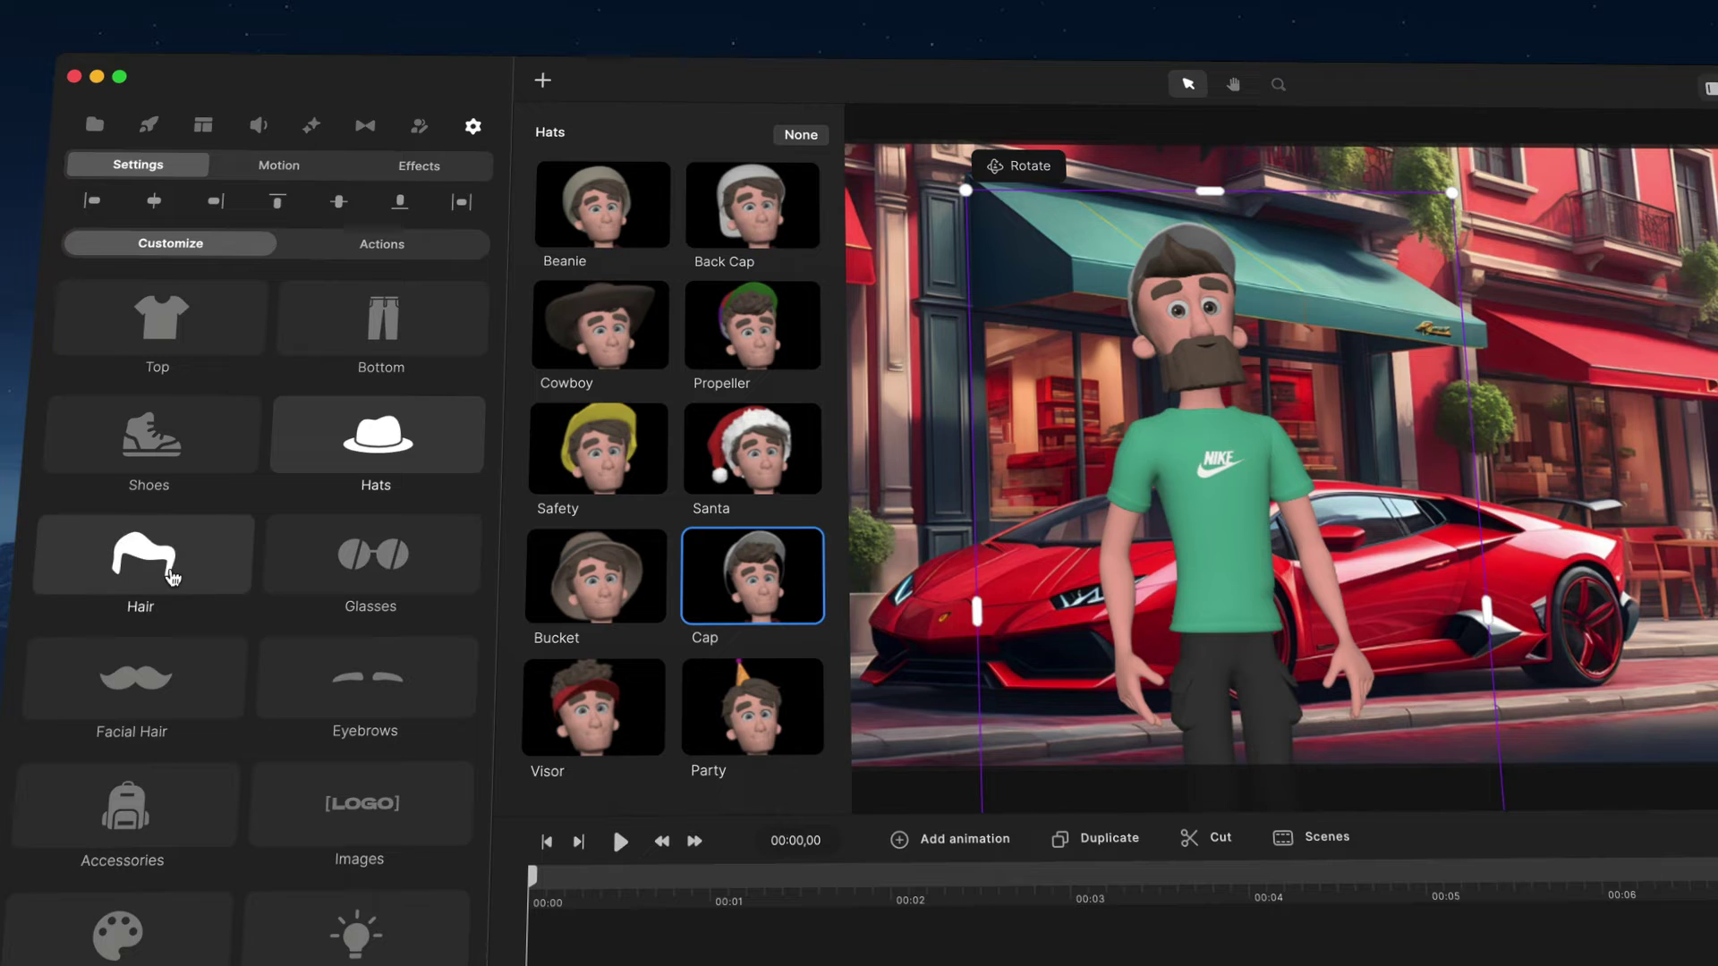
Remove the hat, then try Bald, Afro and Medium Hair before settling on Curly Top hair
left_click(172, 578)
left_click(392, 438)
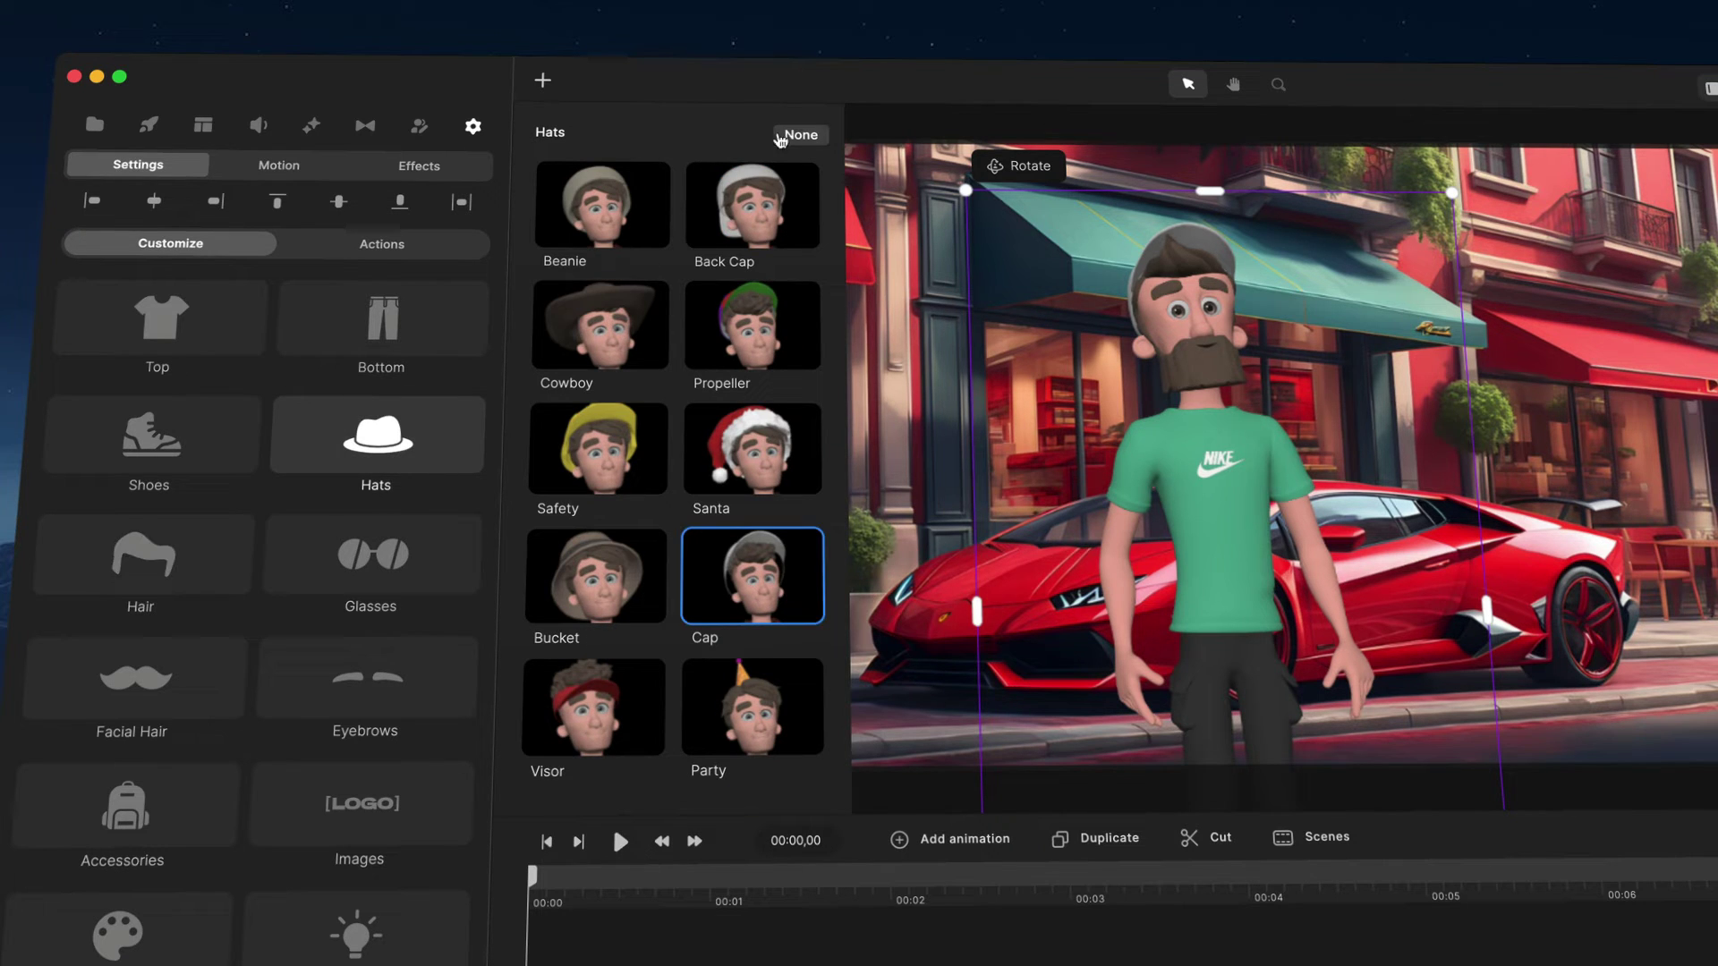
left_click(170, 568)
left_click(733, 212)
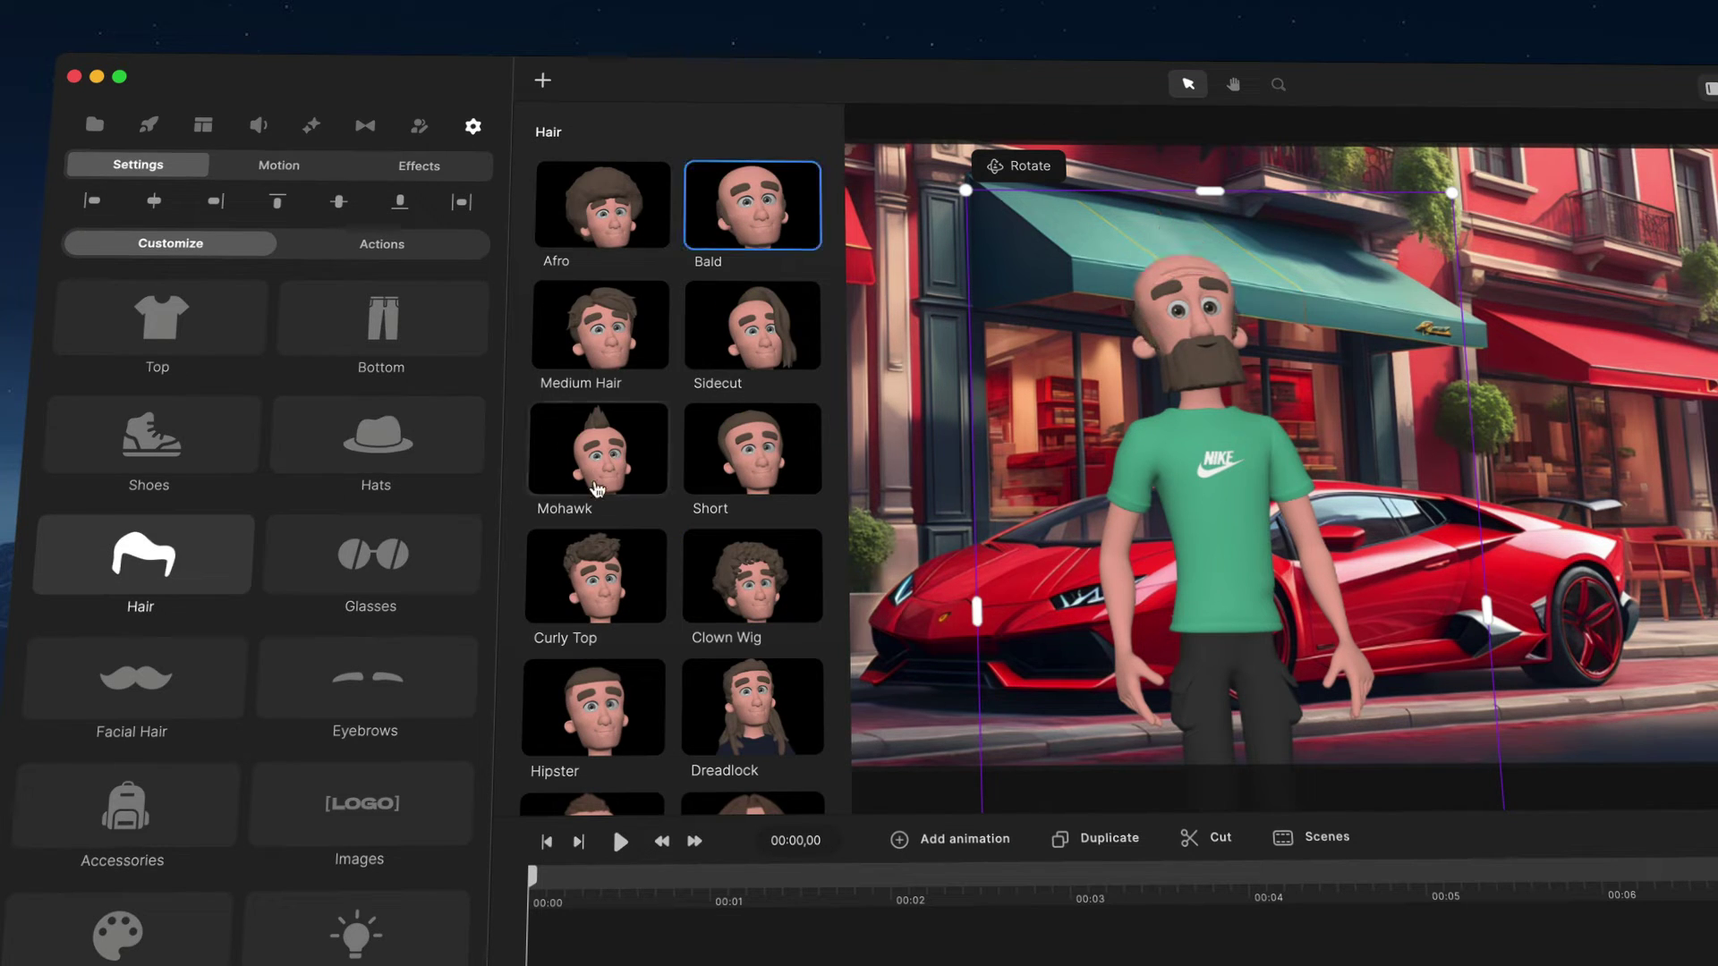
left_click(607, 212)
left_click(613, 349)
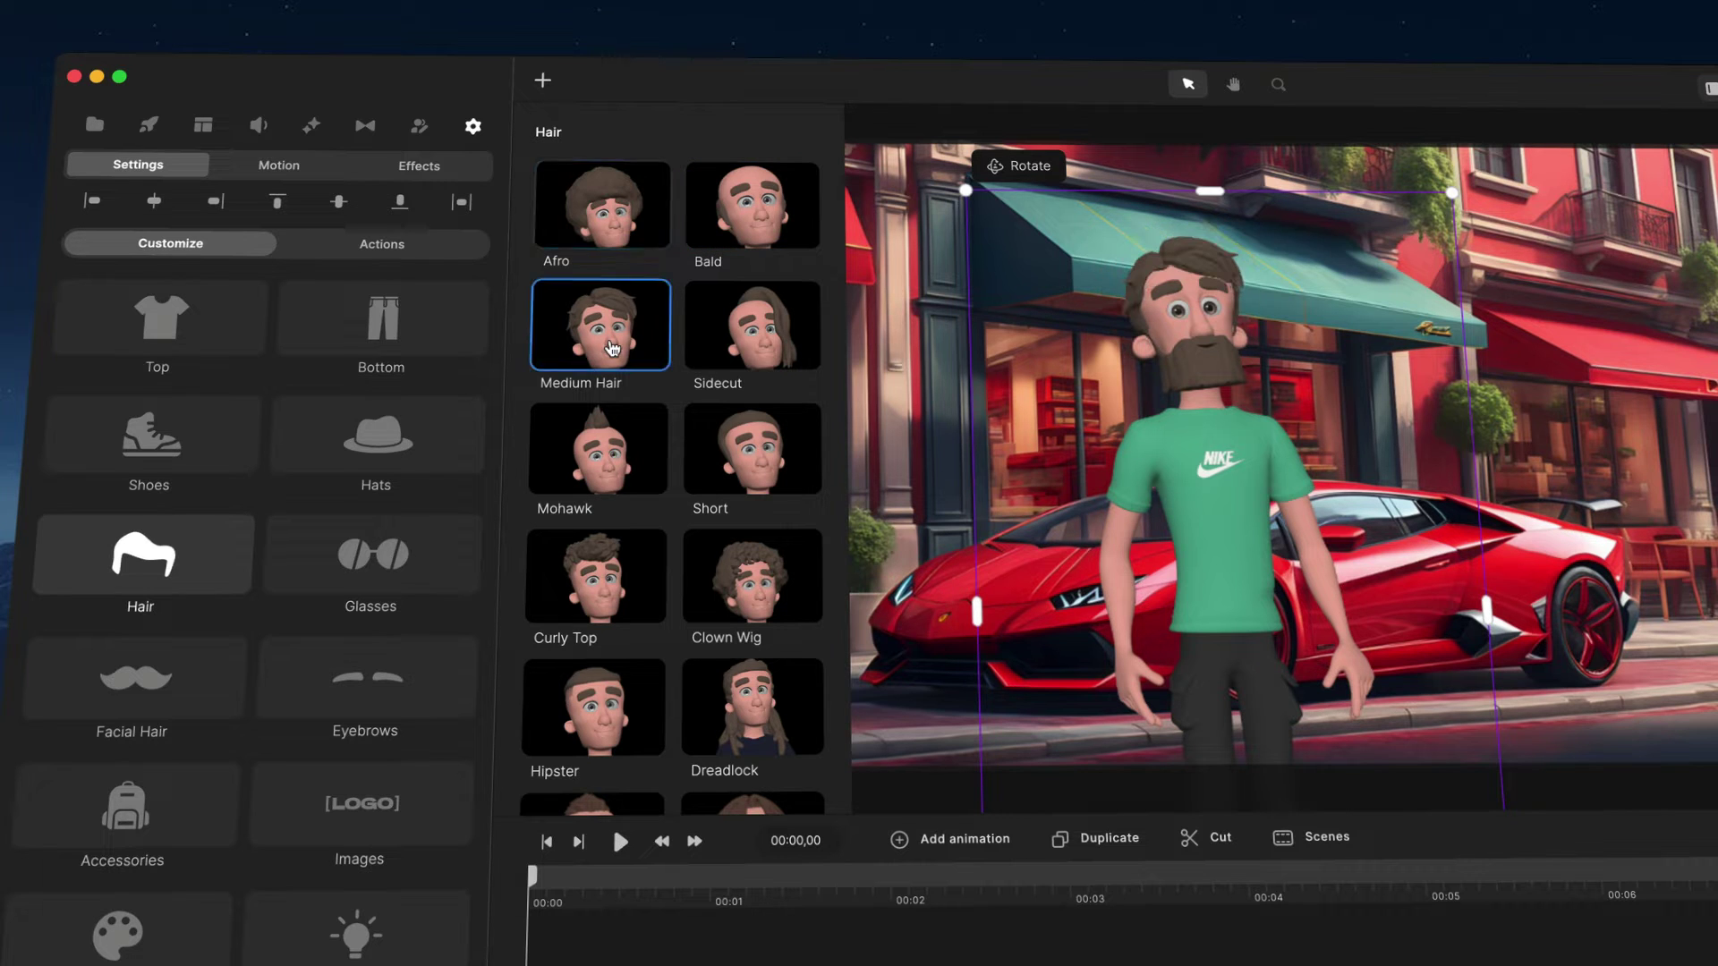
scroll(614, 349, "down", 2)
left_click(592, 430)
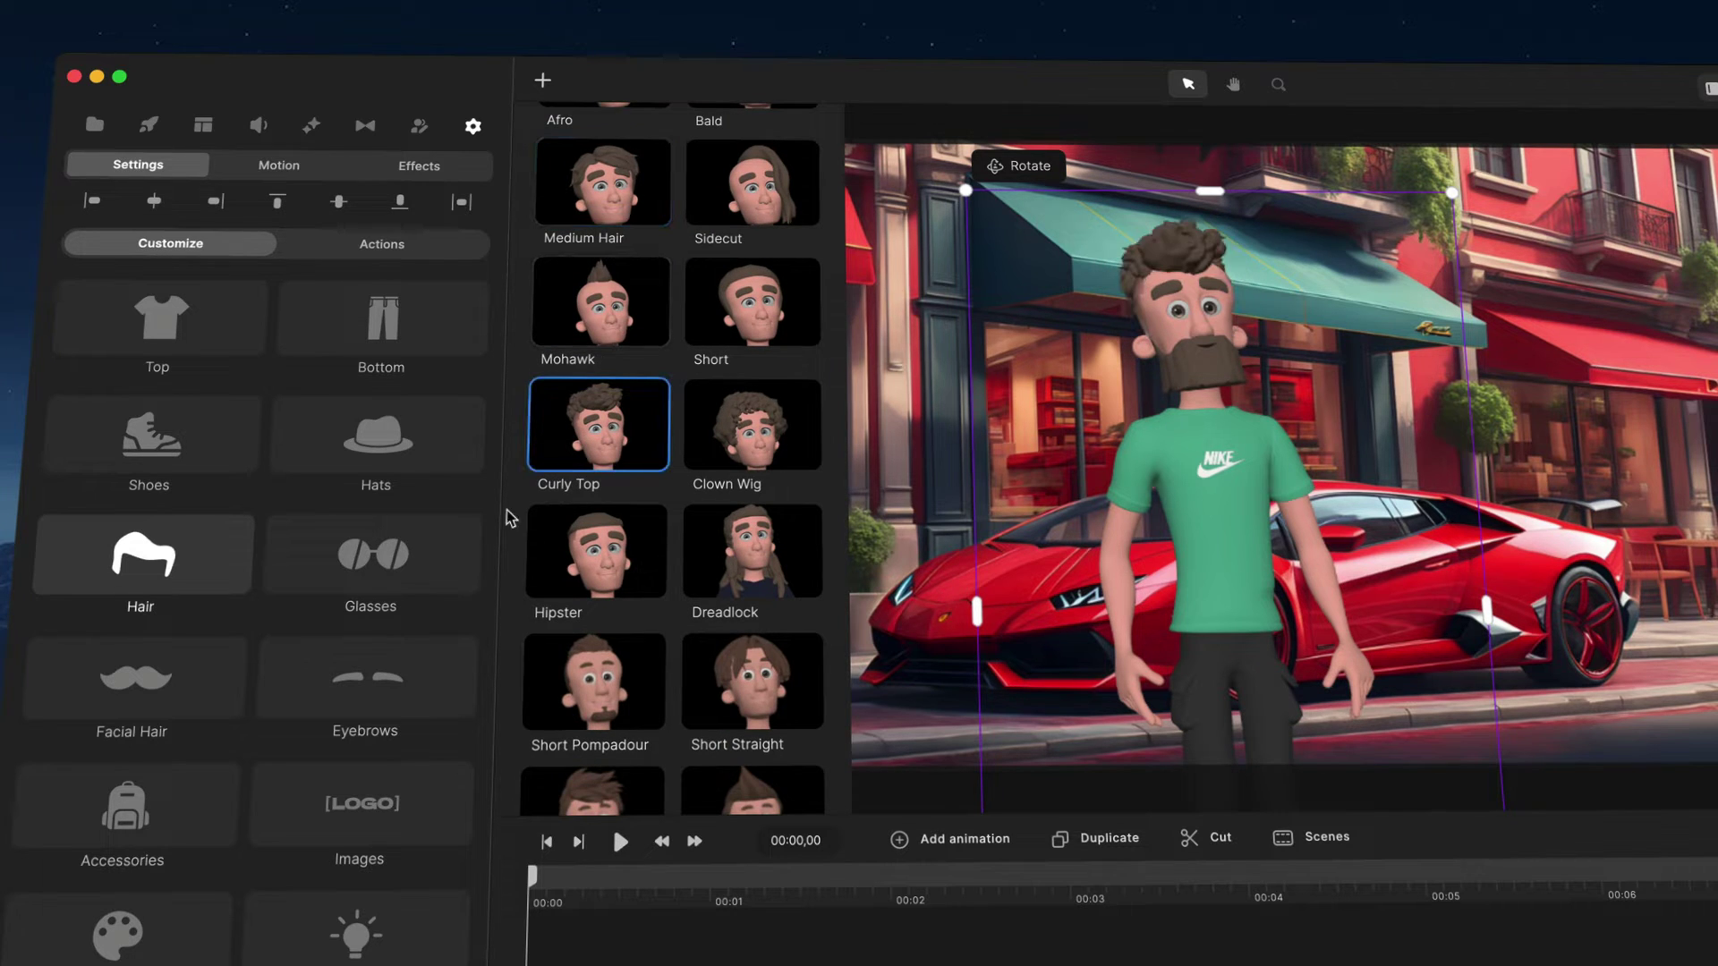
left_click(369, 568)
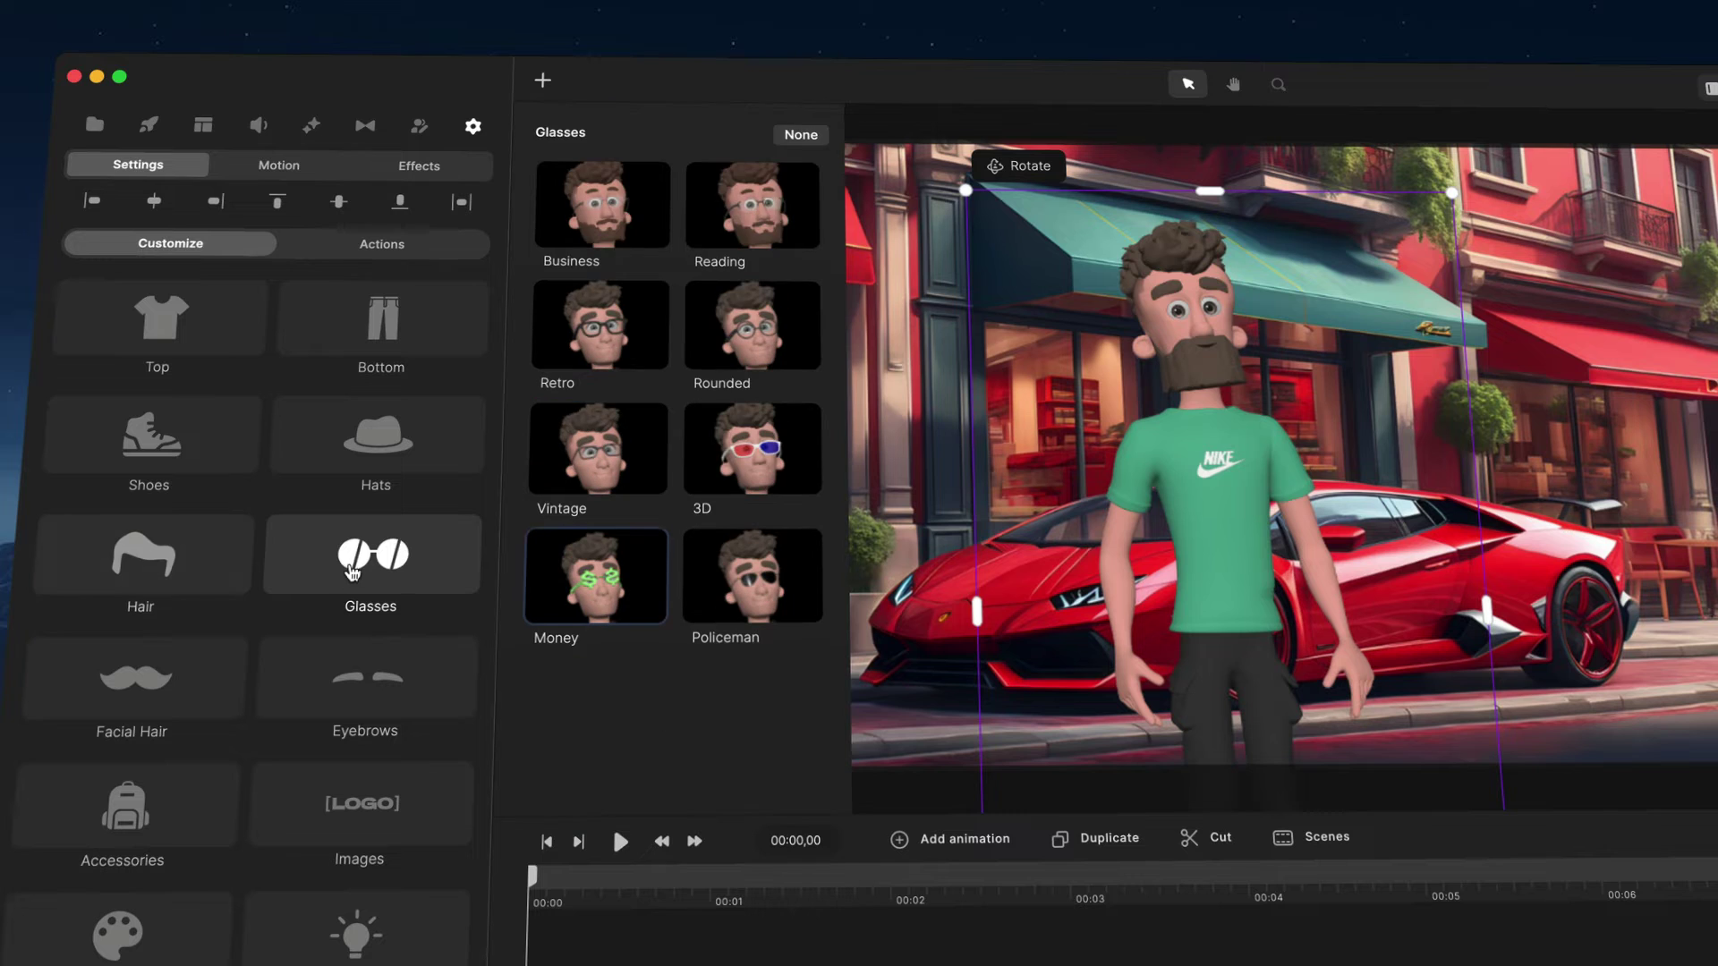
Keep the Retro glasses and try the Spanish and Italian moustaches and the Round goatee
left_click(625, 358)
left_click(134, 677)
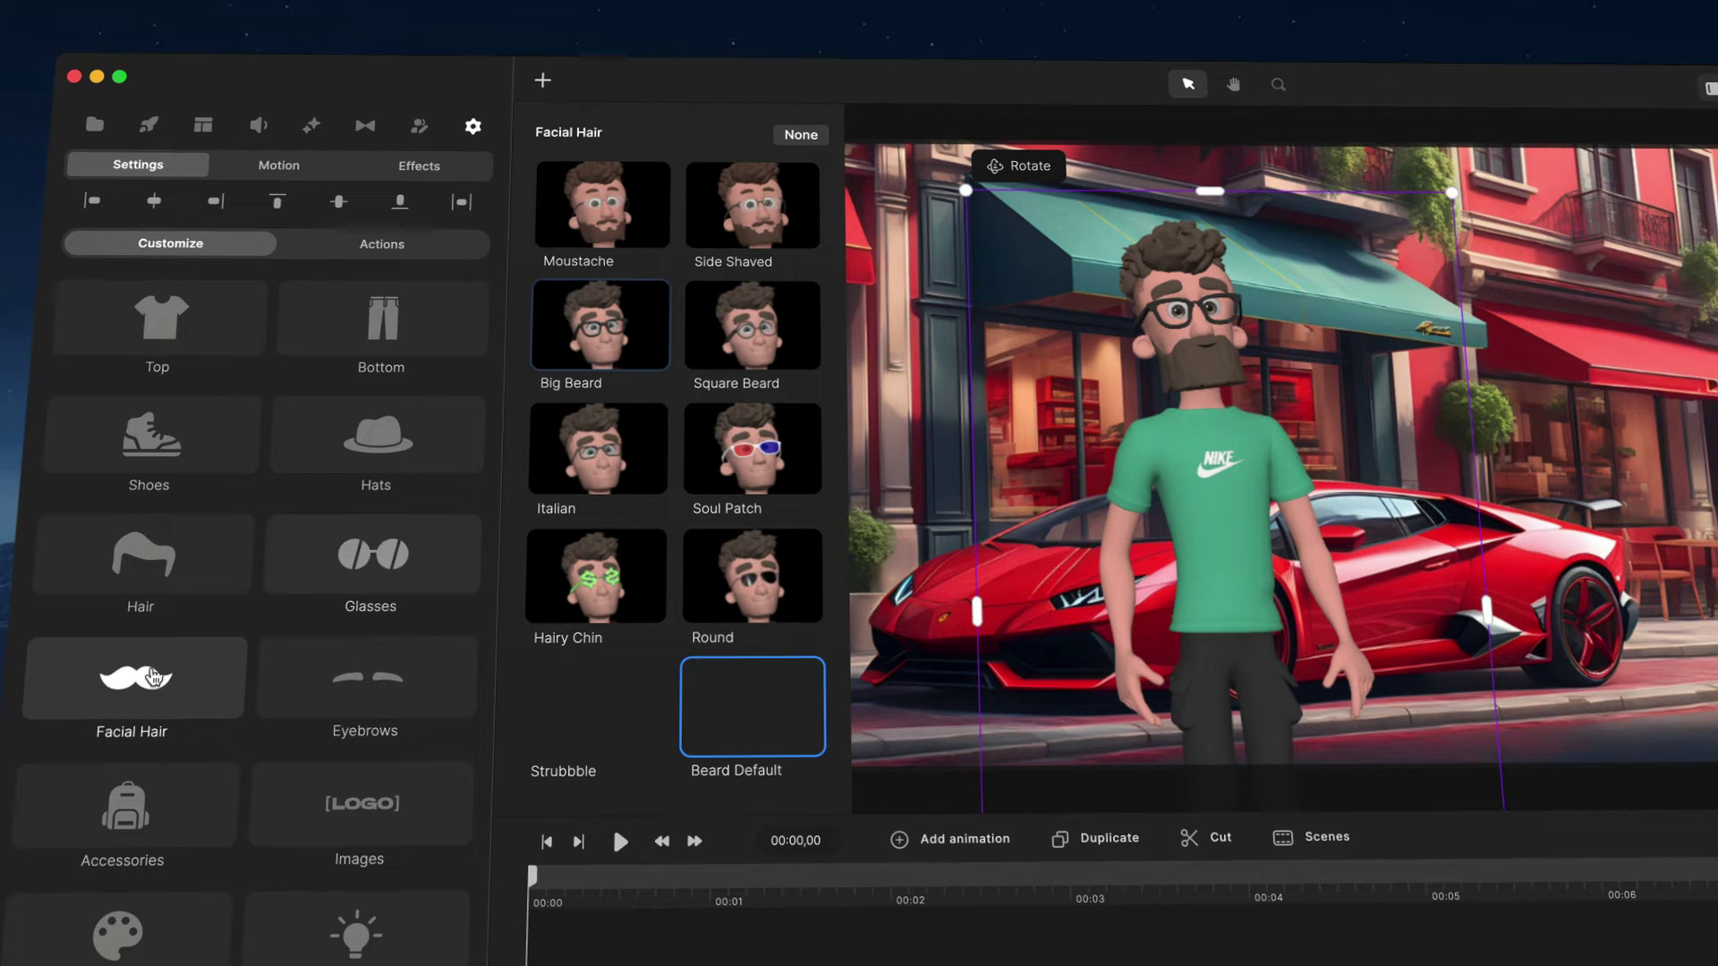
scroll(667, 458, "down", 1)
scroll(667, 458, "down", 1)
left_click(702, 709)
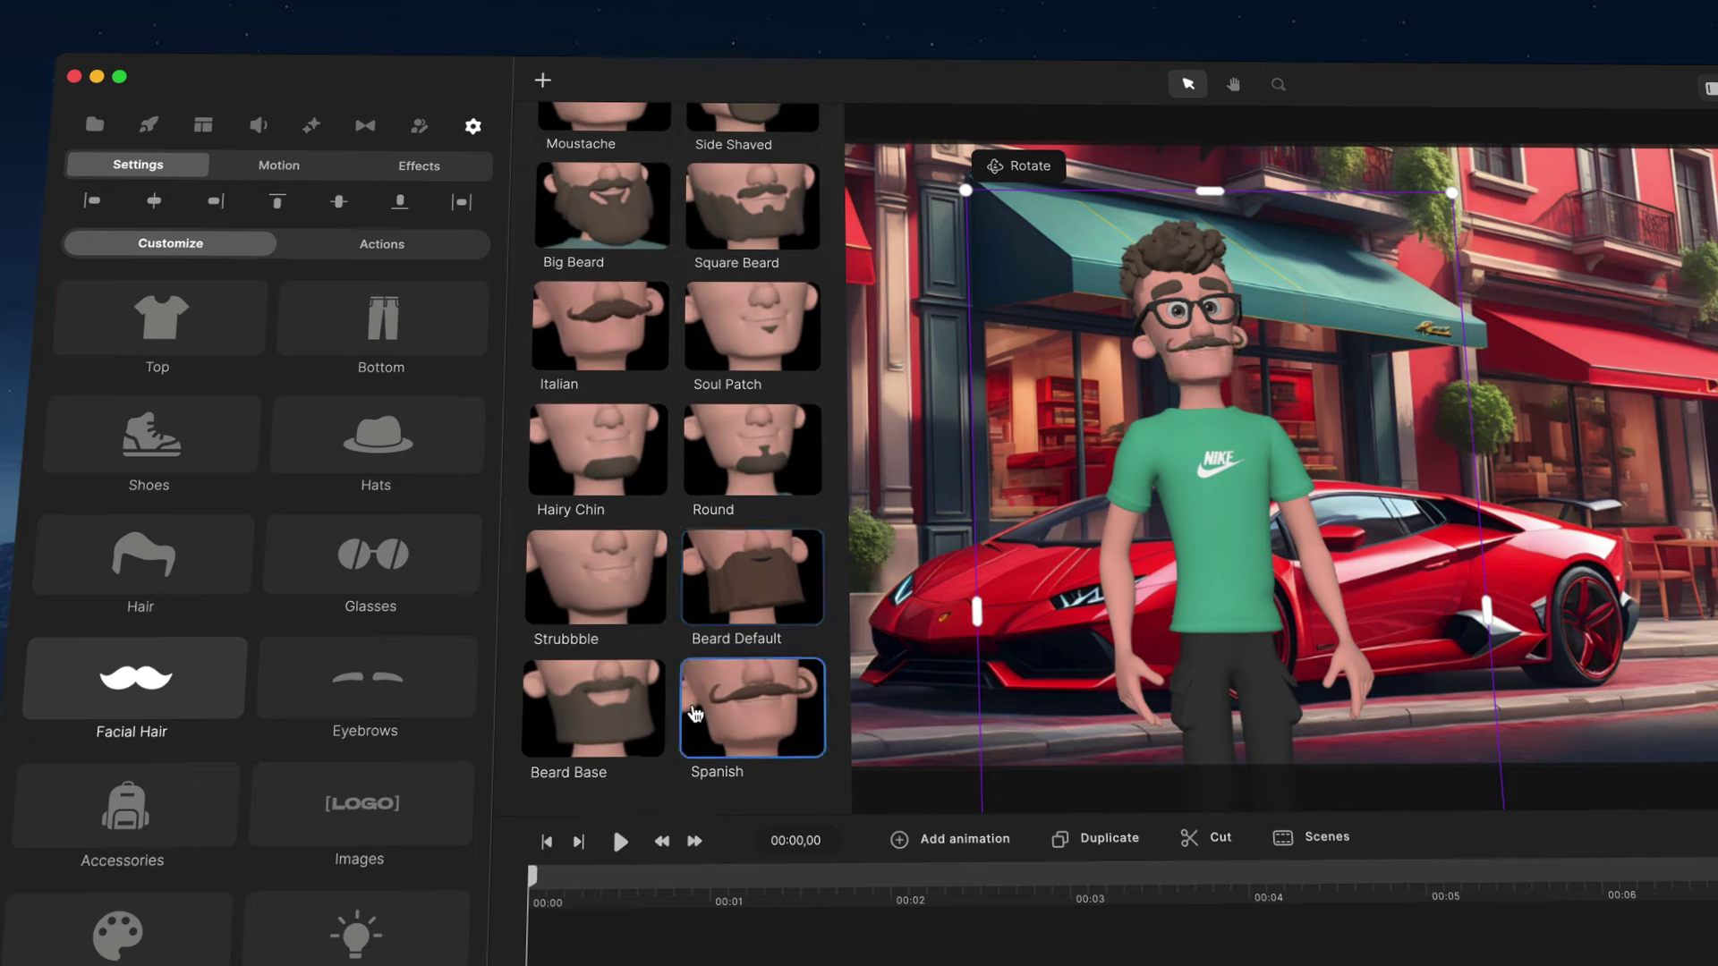
left_click(613, 352)
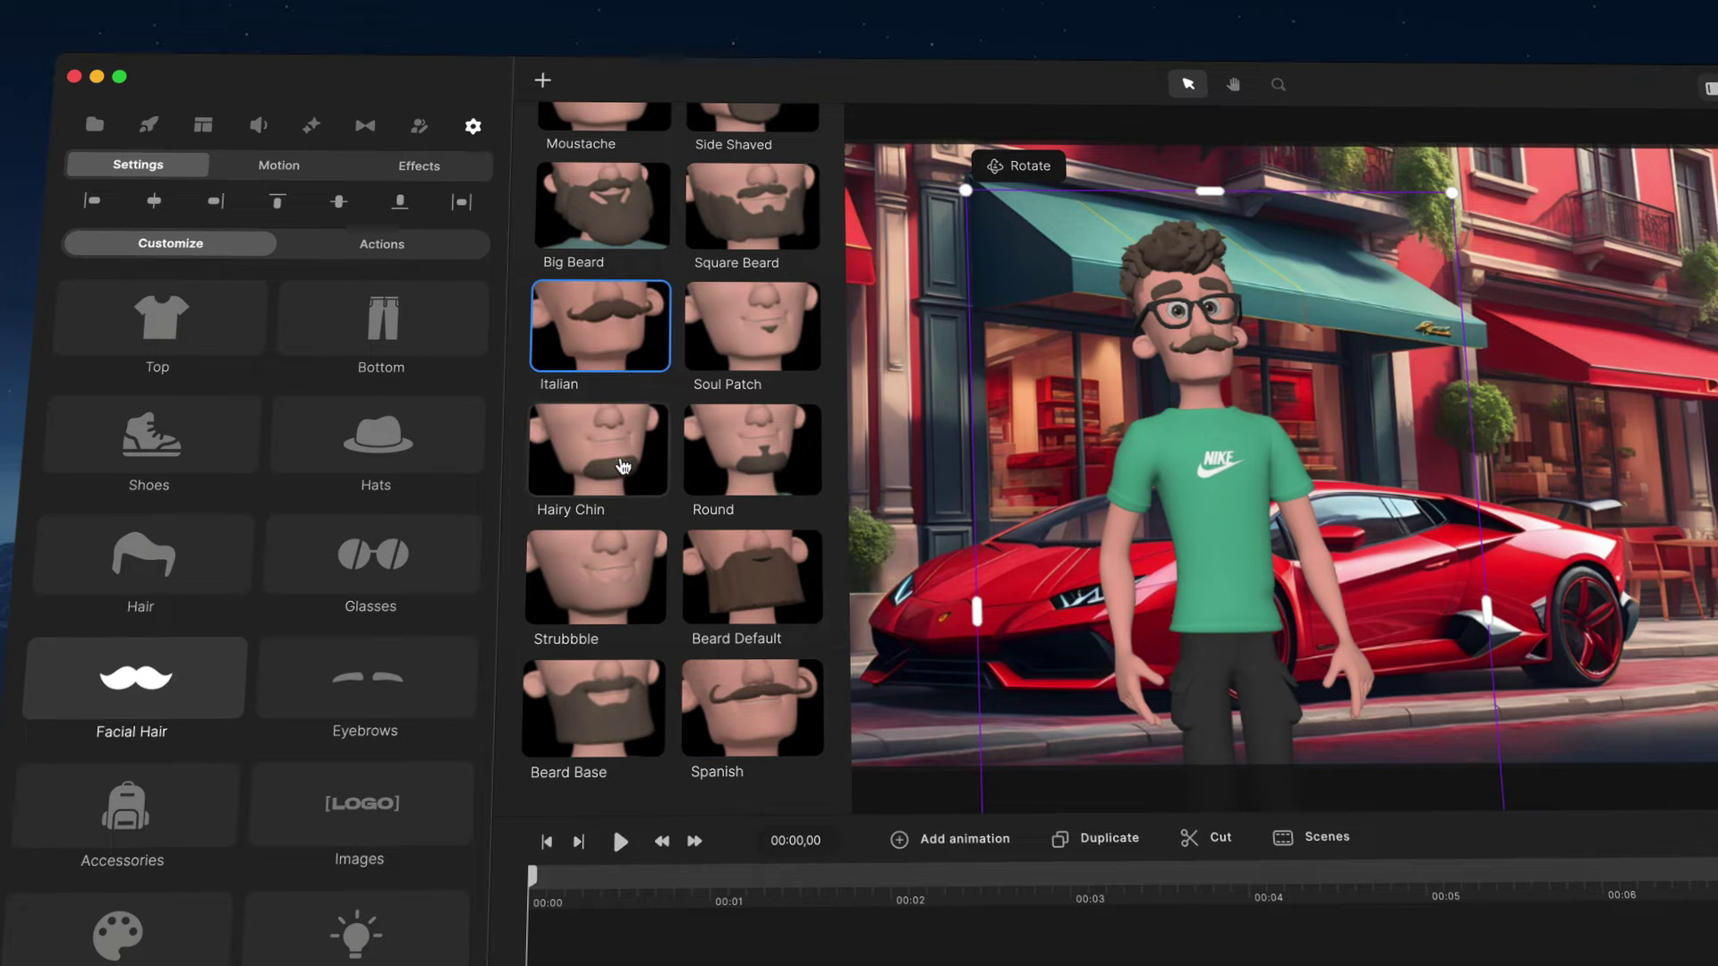
left_click(745, 439)
Compare the Square Beard, Big Beard and Soul Patch, then settle on the Round goatee
scroll(755, 423, "up", 2)
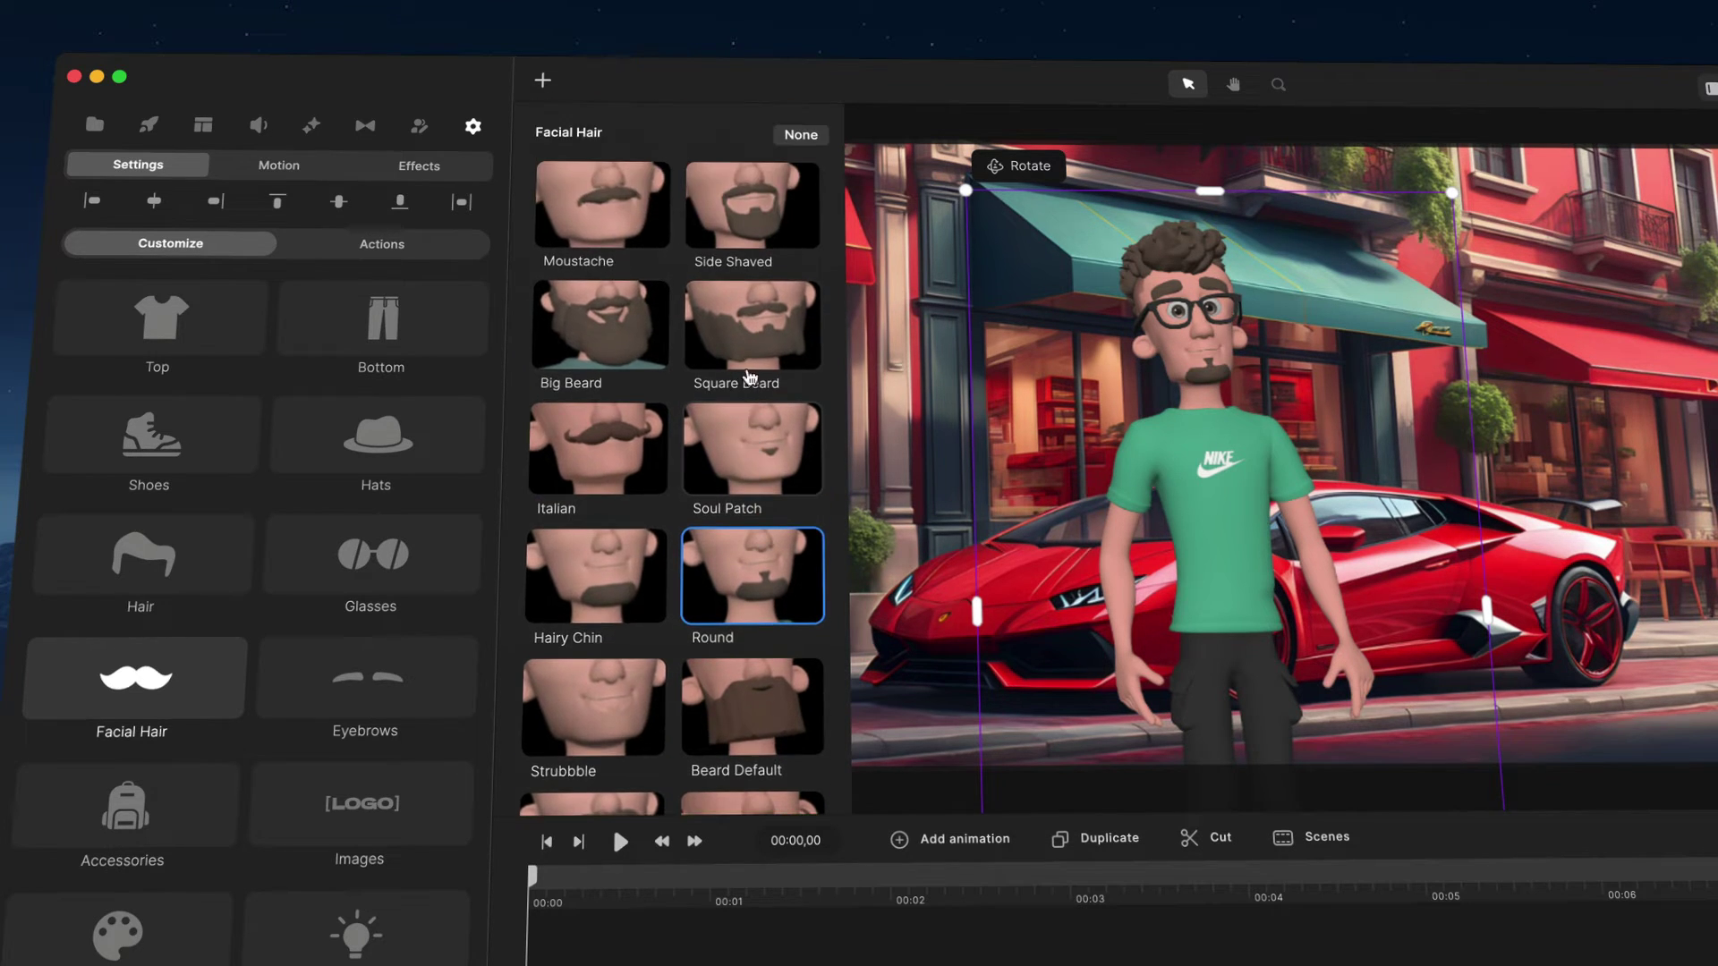
left_click(745, 338)
left_click(649, 337)
scroll(662, 422, "down", 2)
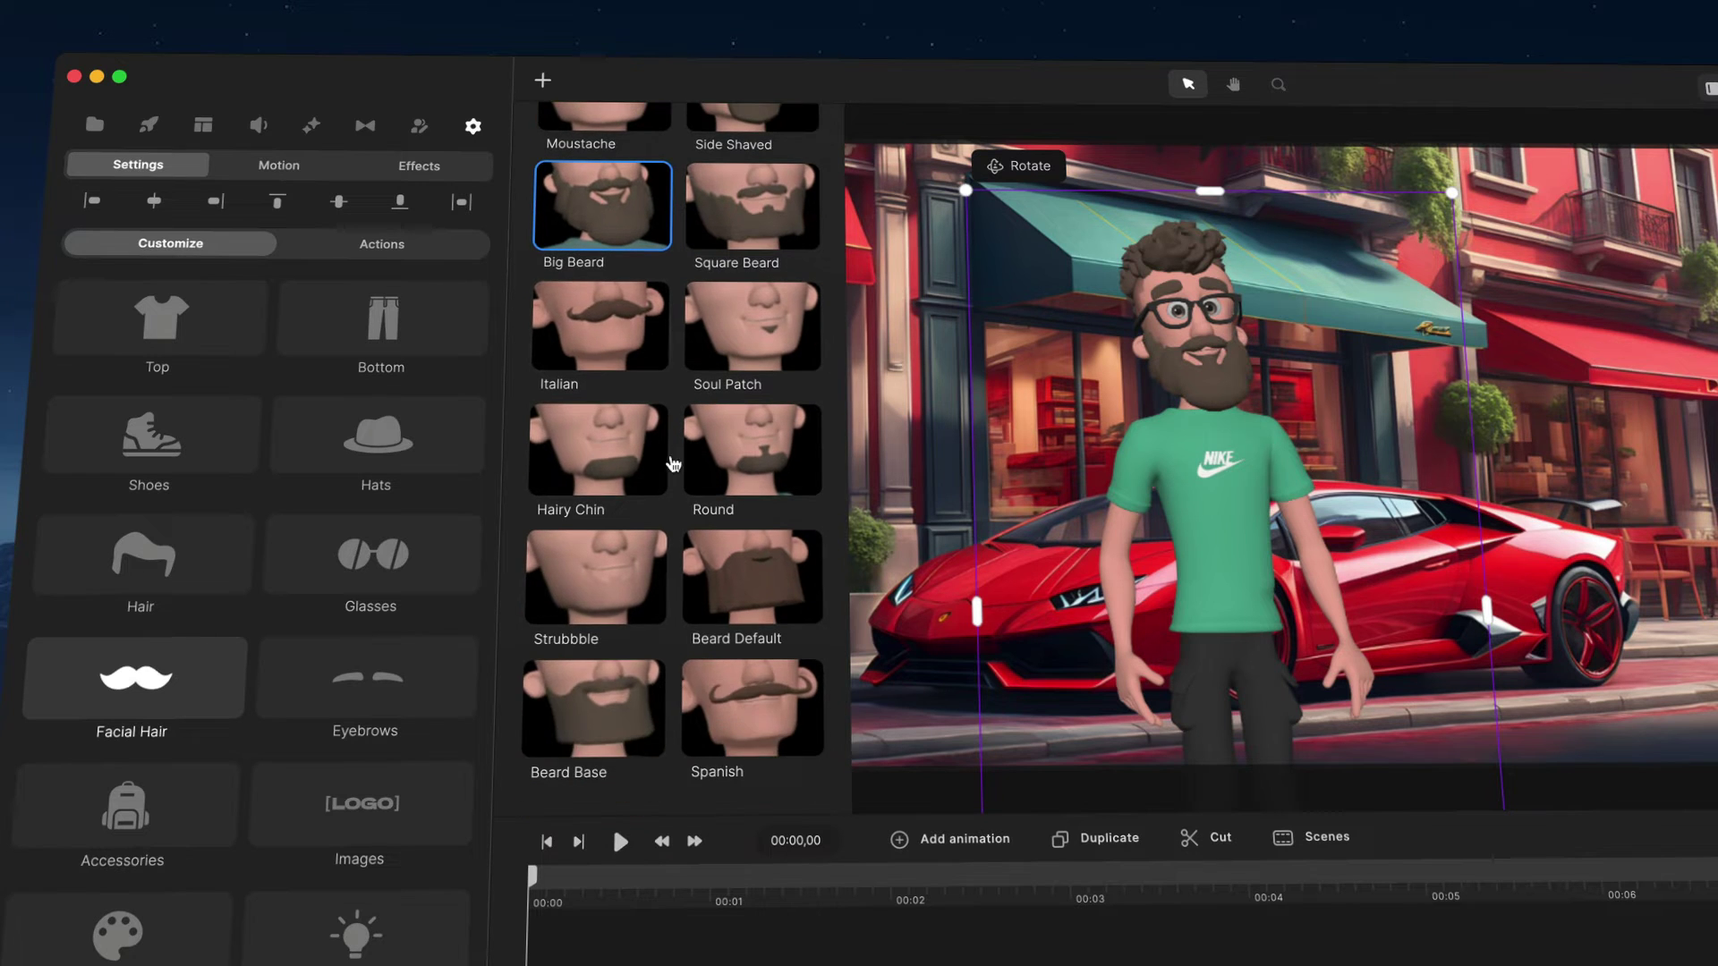
scroll(600, 627, "up", 2)
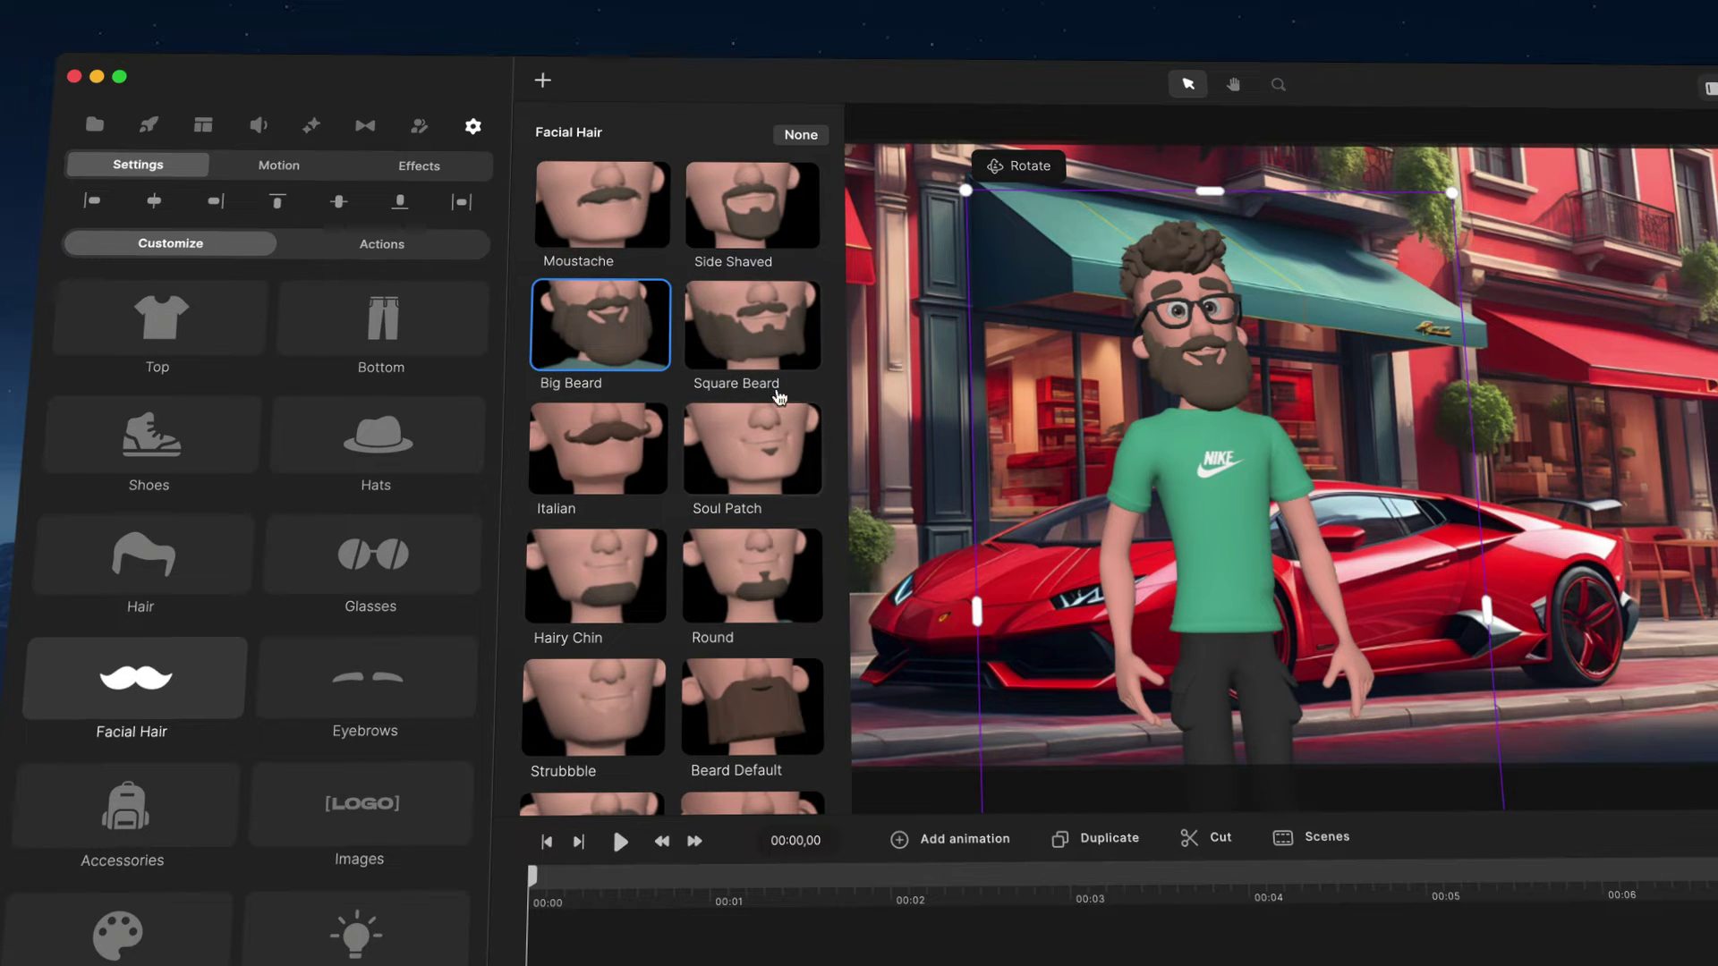
left_click(759, 357)
left_click(726, 447)
left_click(711, 559)
Give the character Dreadlock hair and bring up the glasses styles
left_click(148, 559)
scroll(751, 402, "down", 5)
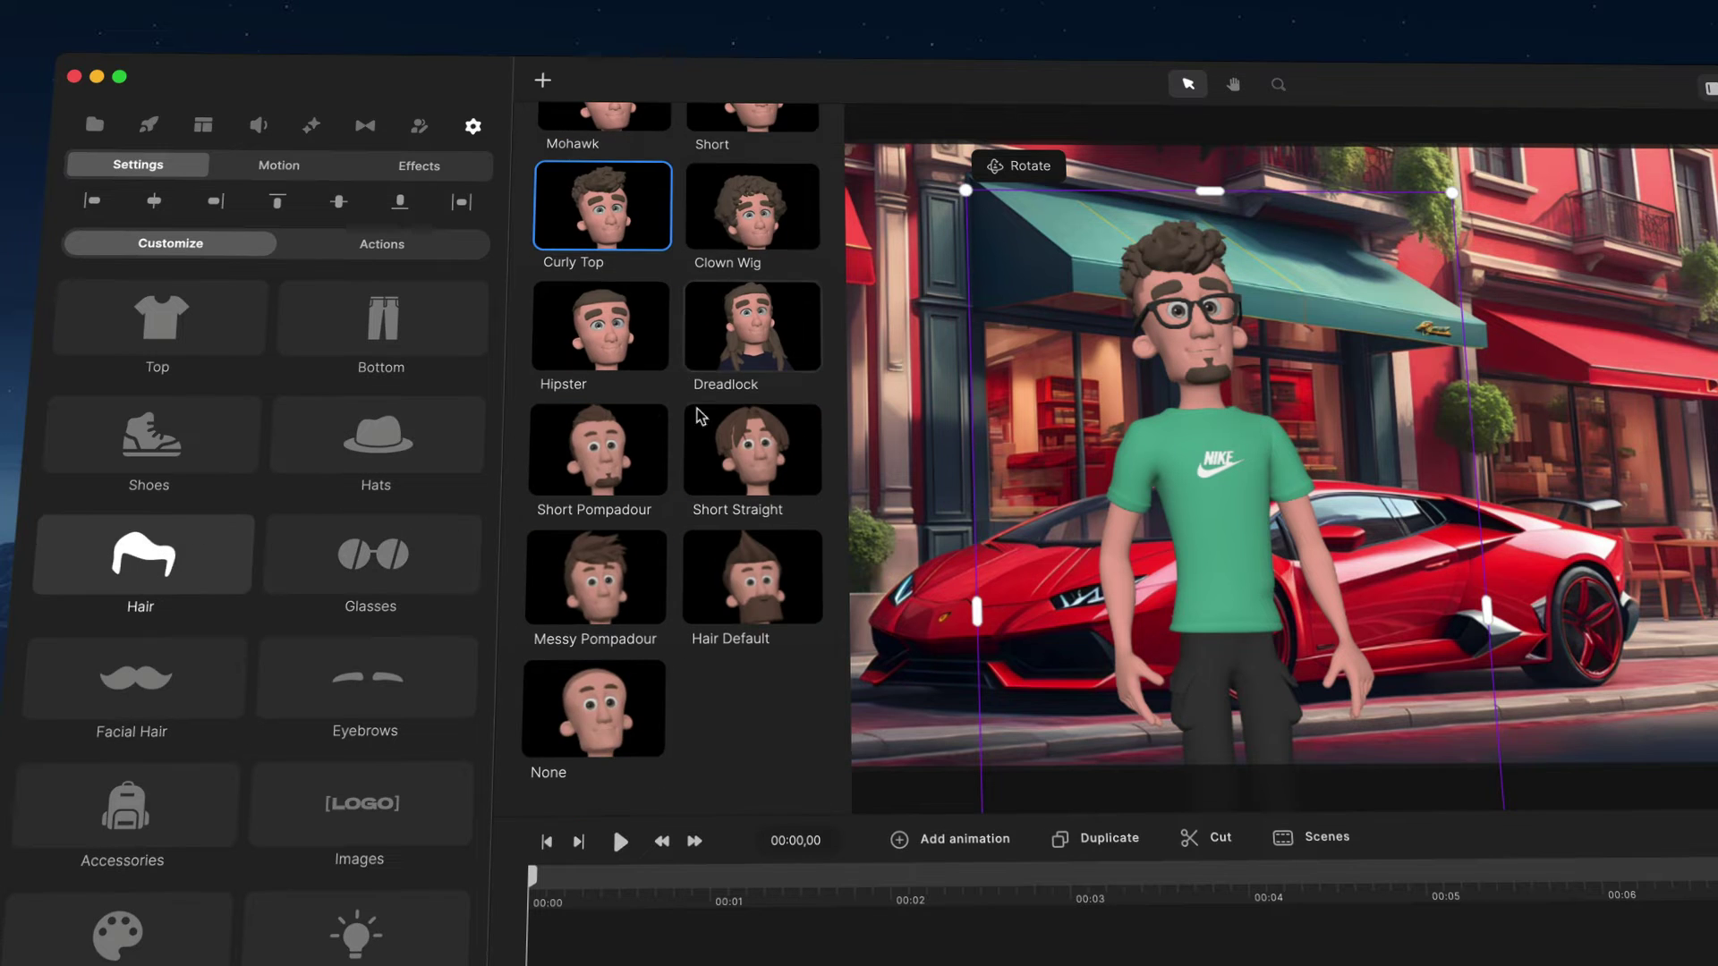
left_click(775, 329)
scroll(230, 709, "down", 3)
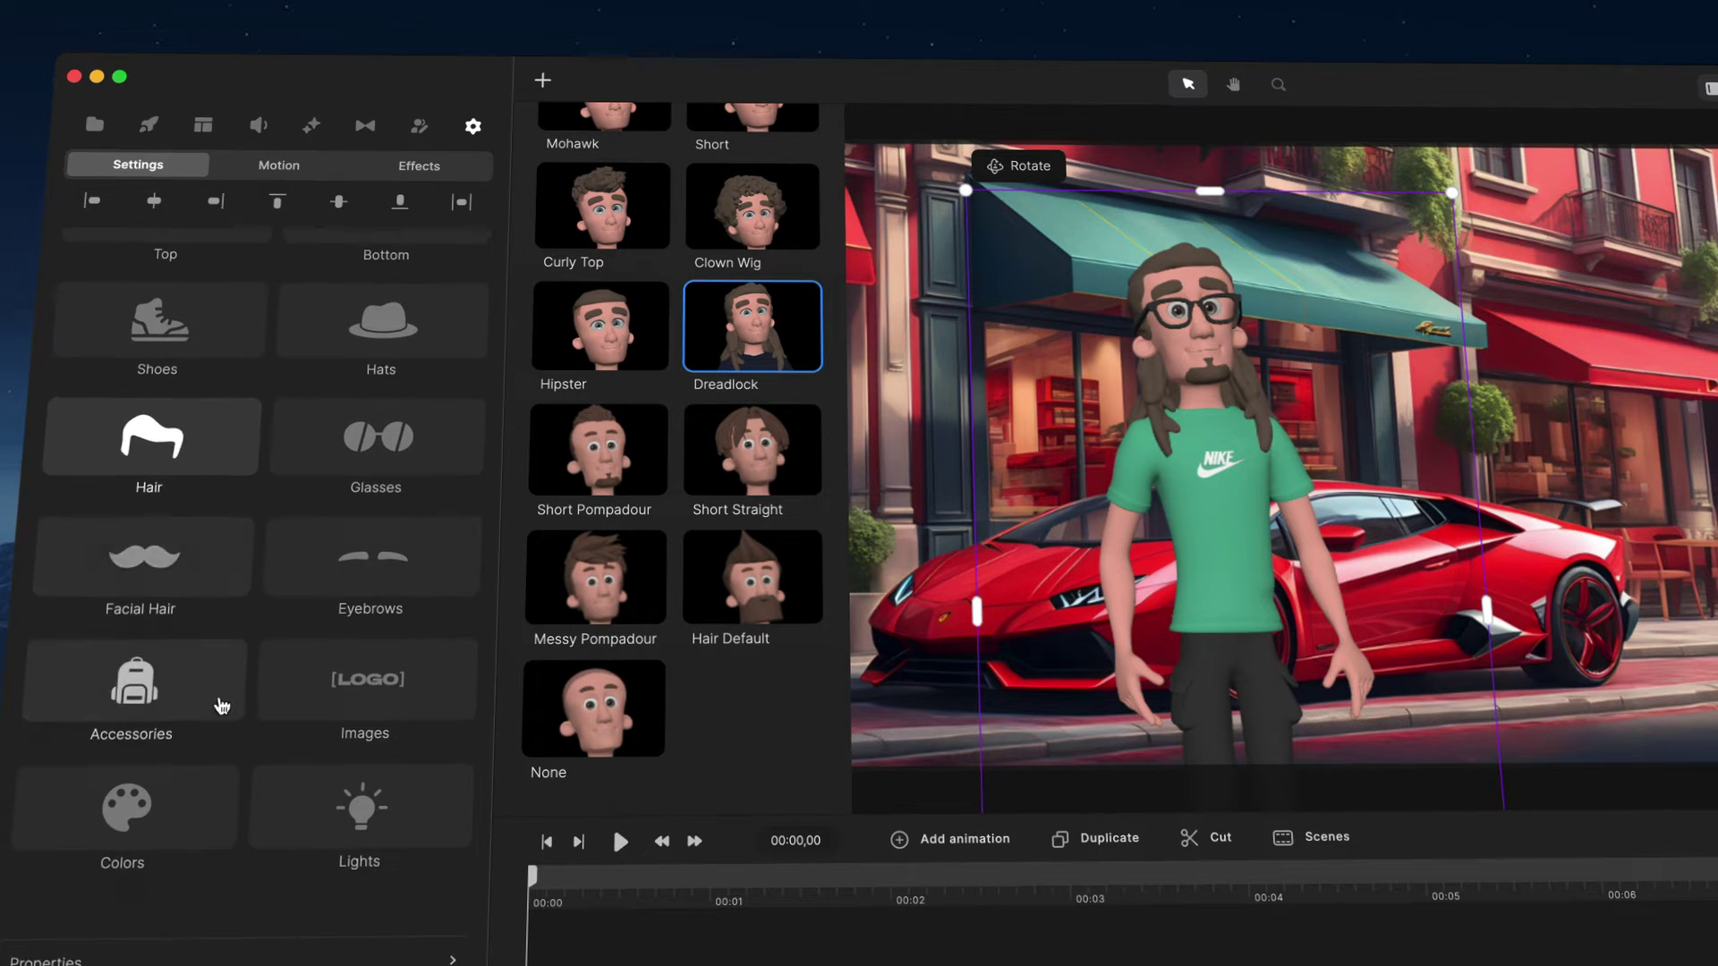
left_click(377, 435)
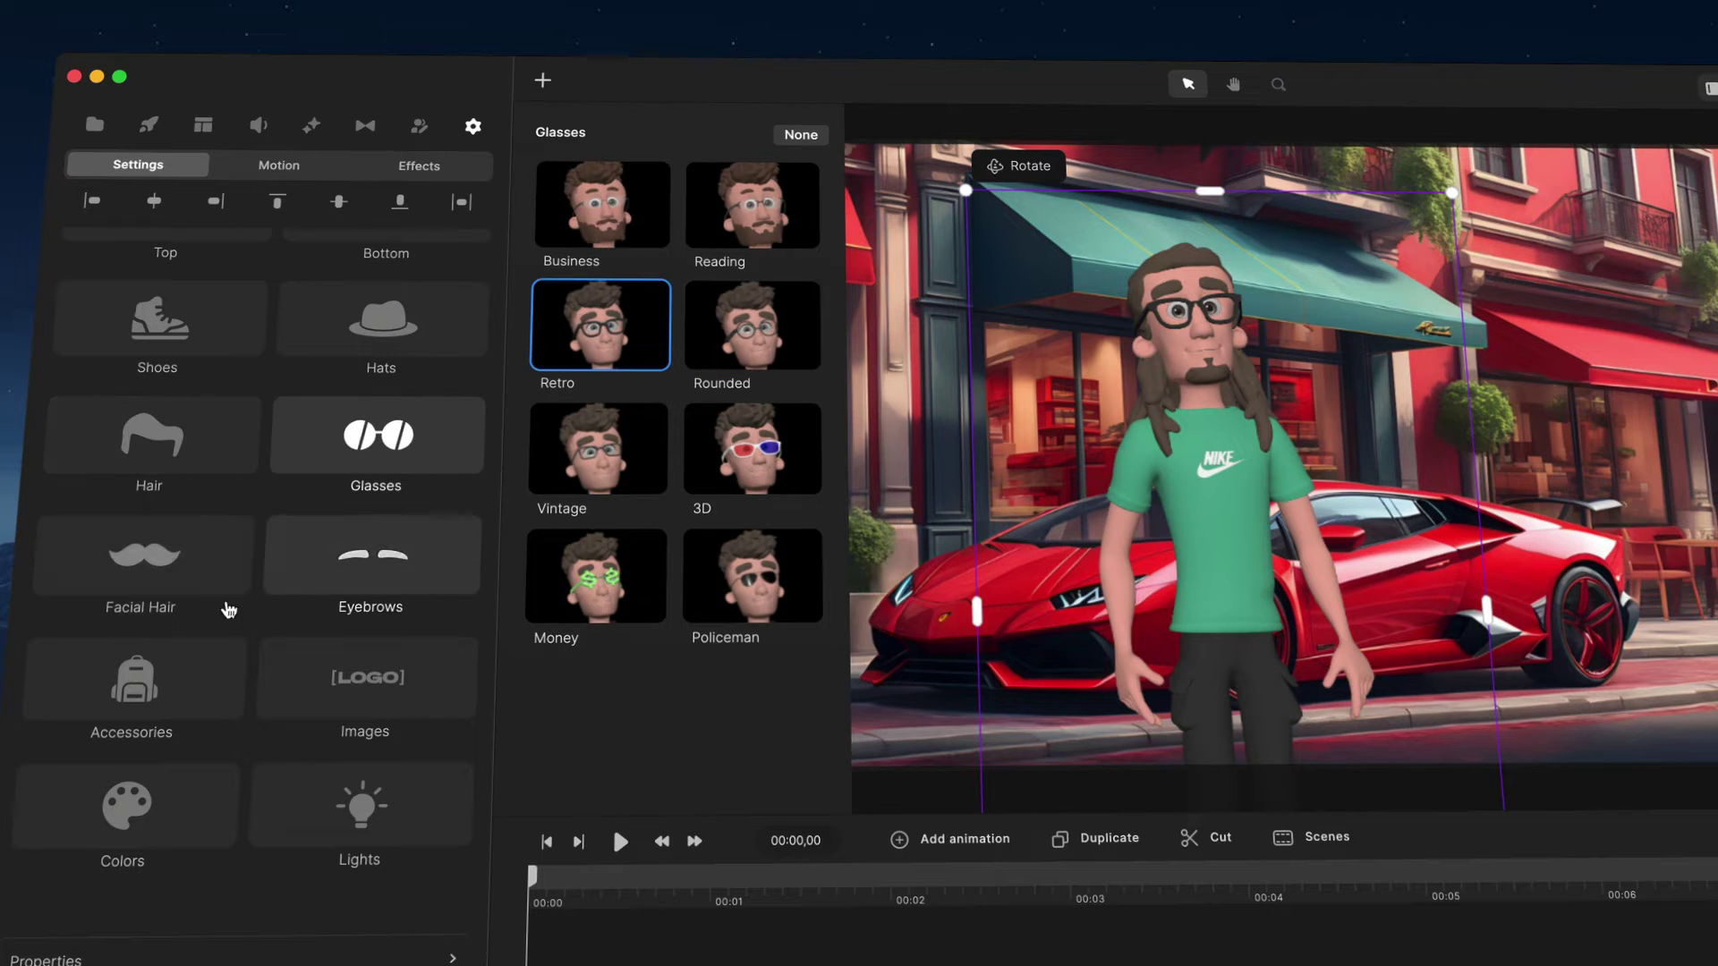
Darken the character's skin tone and make his hair near-black (191009)
left_click(175, 799)
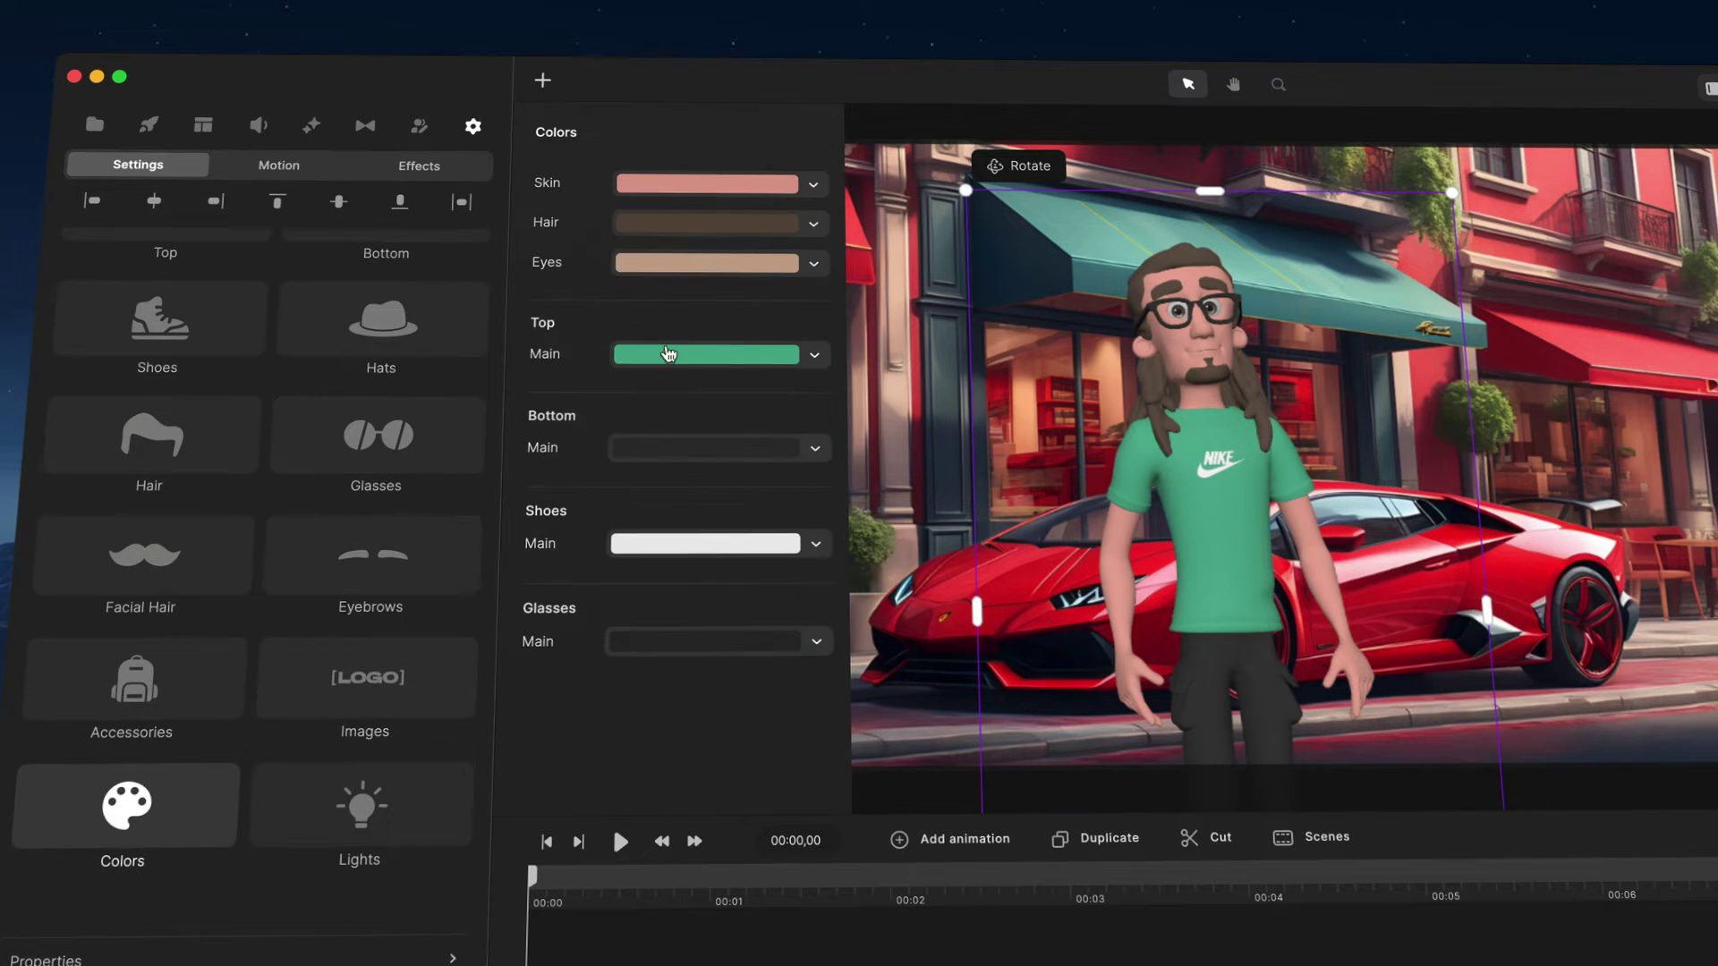
left_click(709, 187)
left_click_drag(830, 195, 825, 231)
left_click(708, 224)
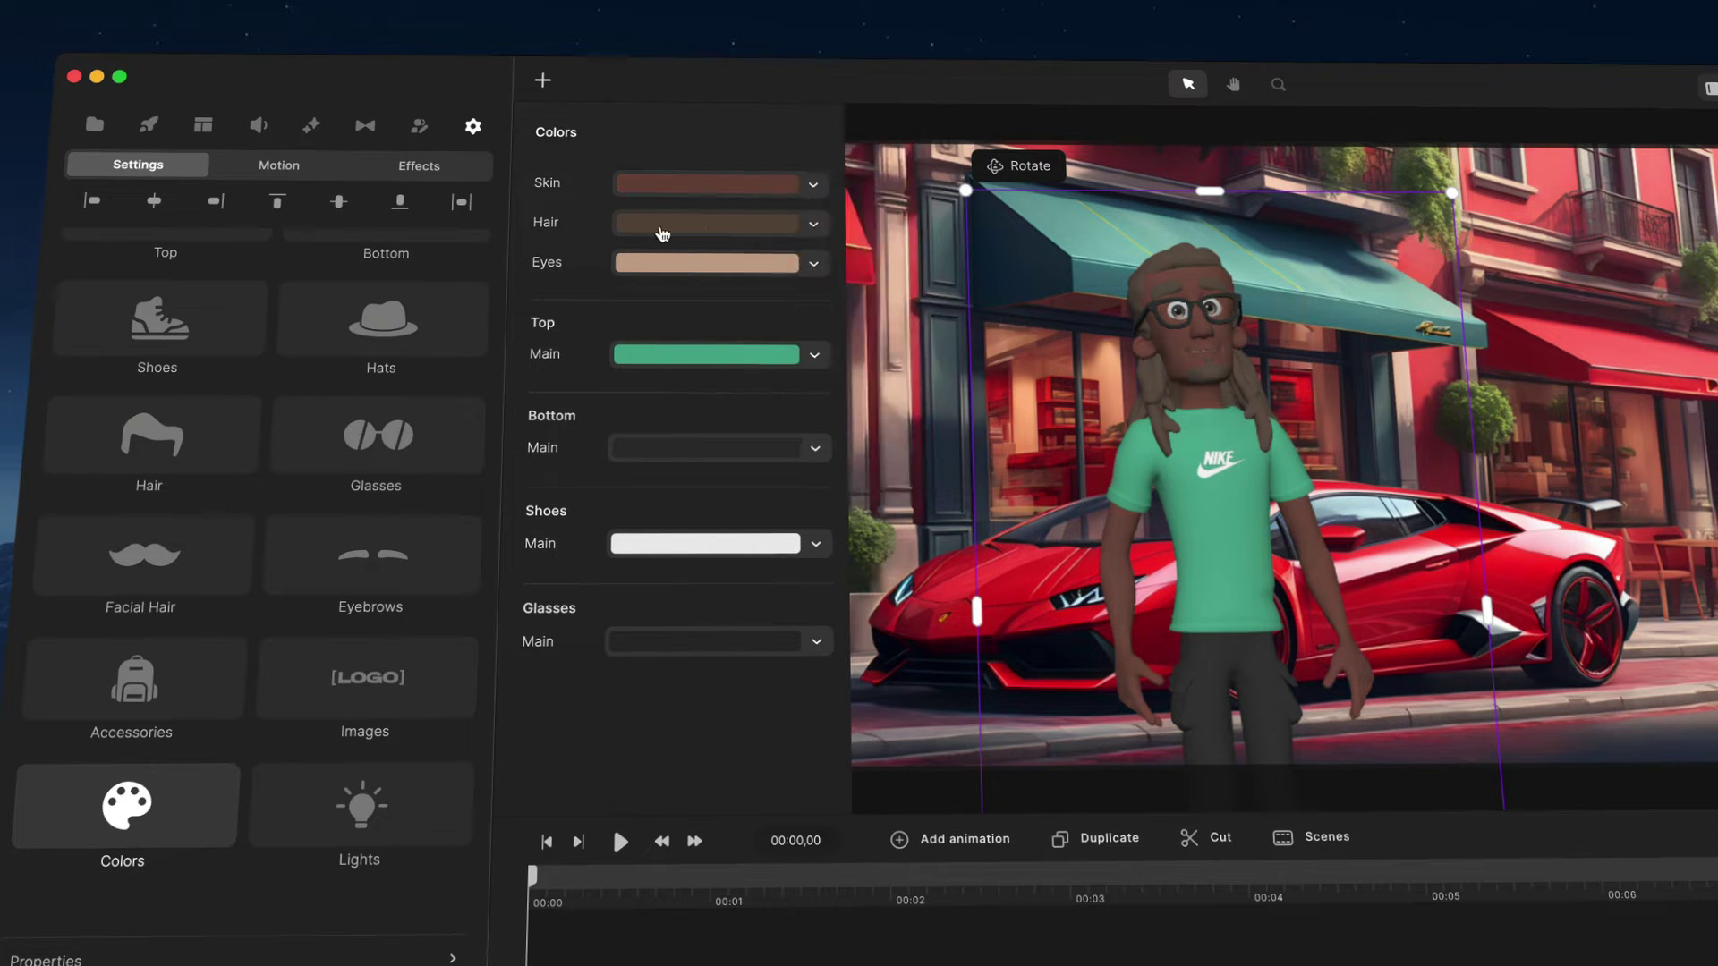
left_click_drag(762, 297, 816, 335)
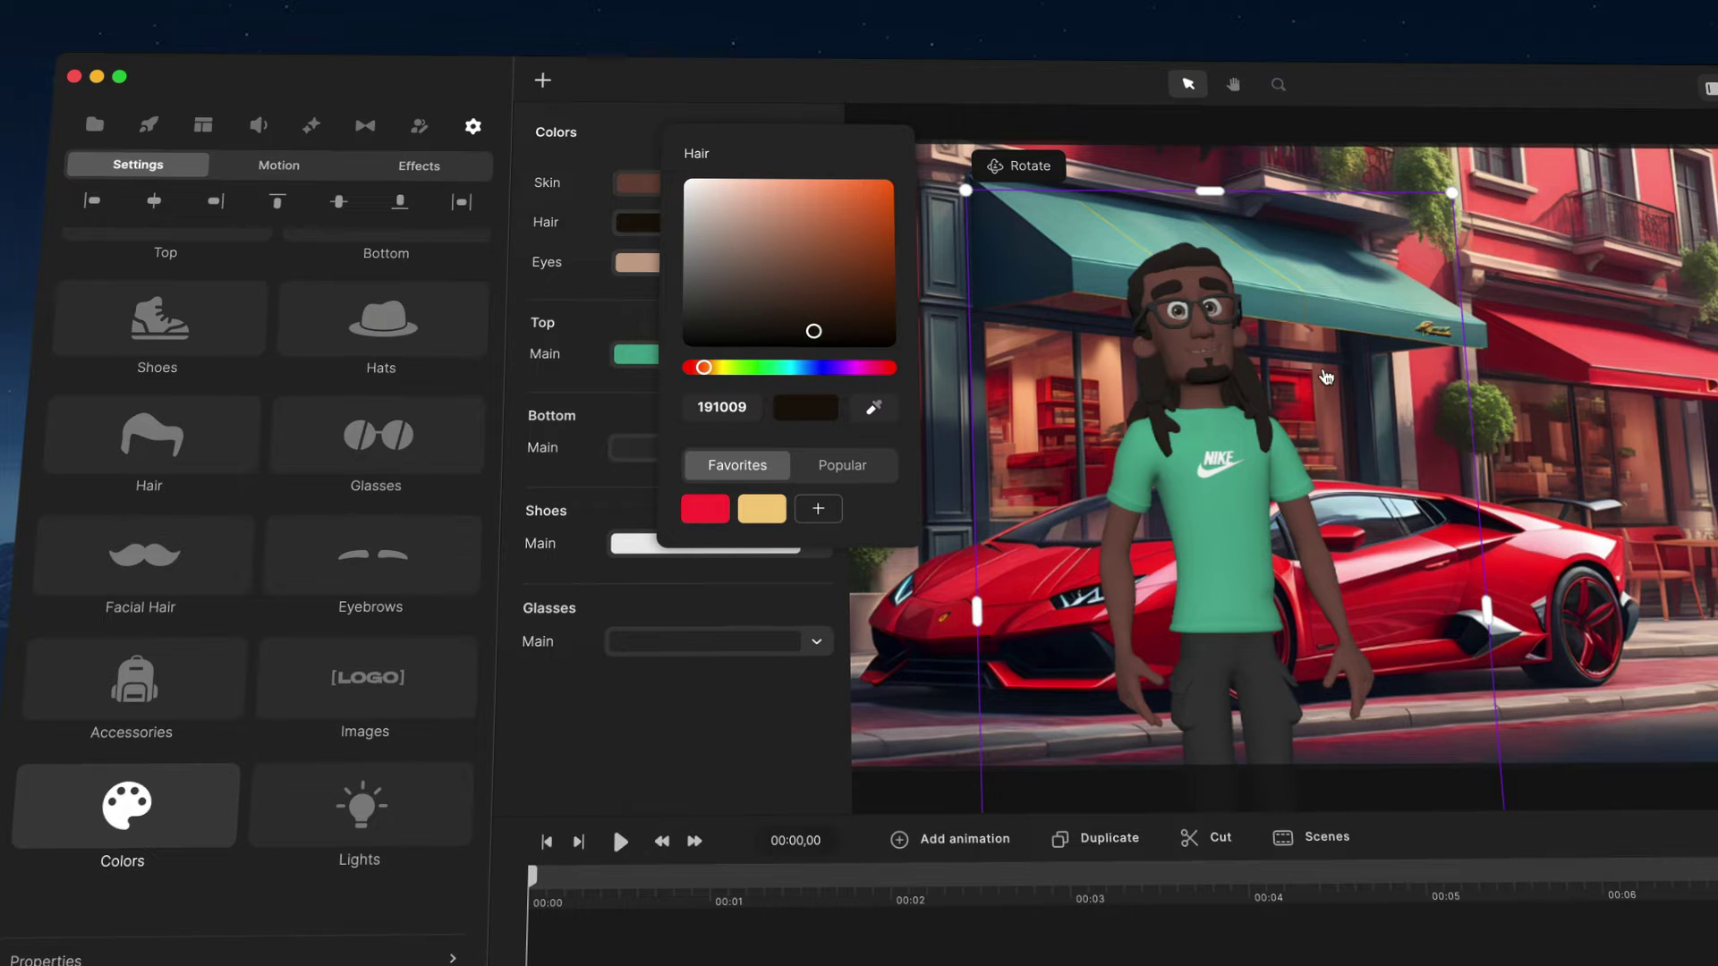
Set the character's eye colour to light blue (8fb8c6)
scroll(1324, 374, "up", 5)
scroll(1319, 374, "down", 5)
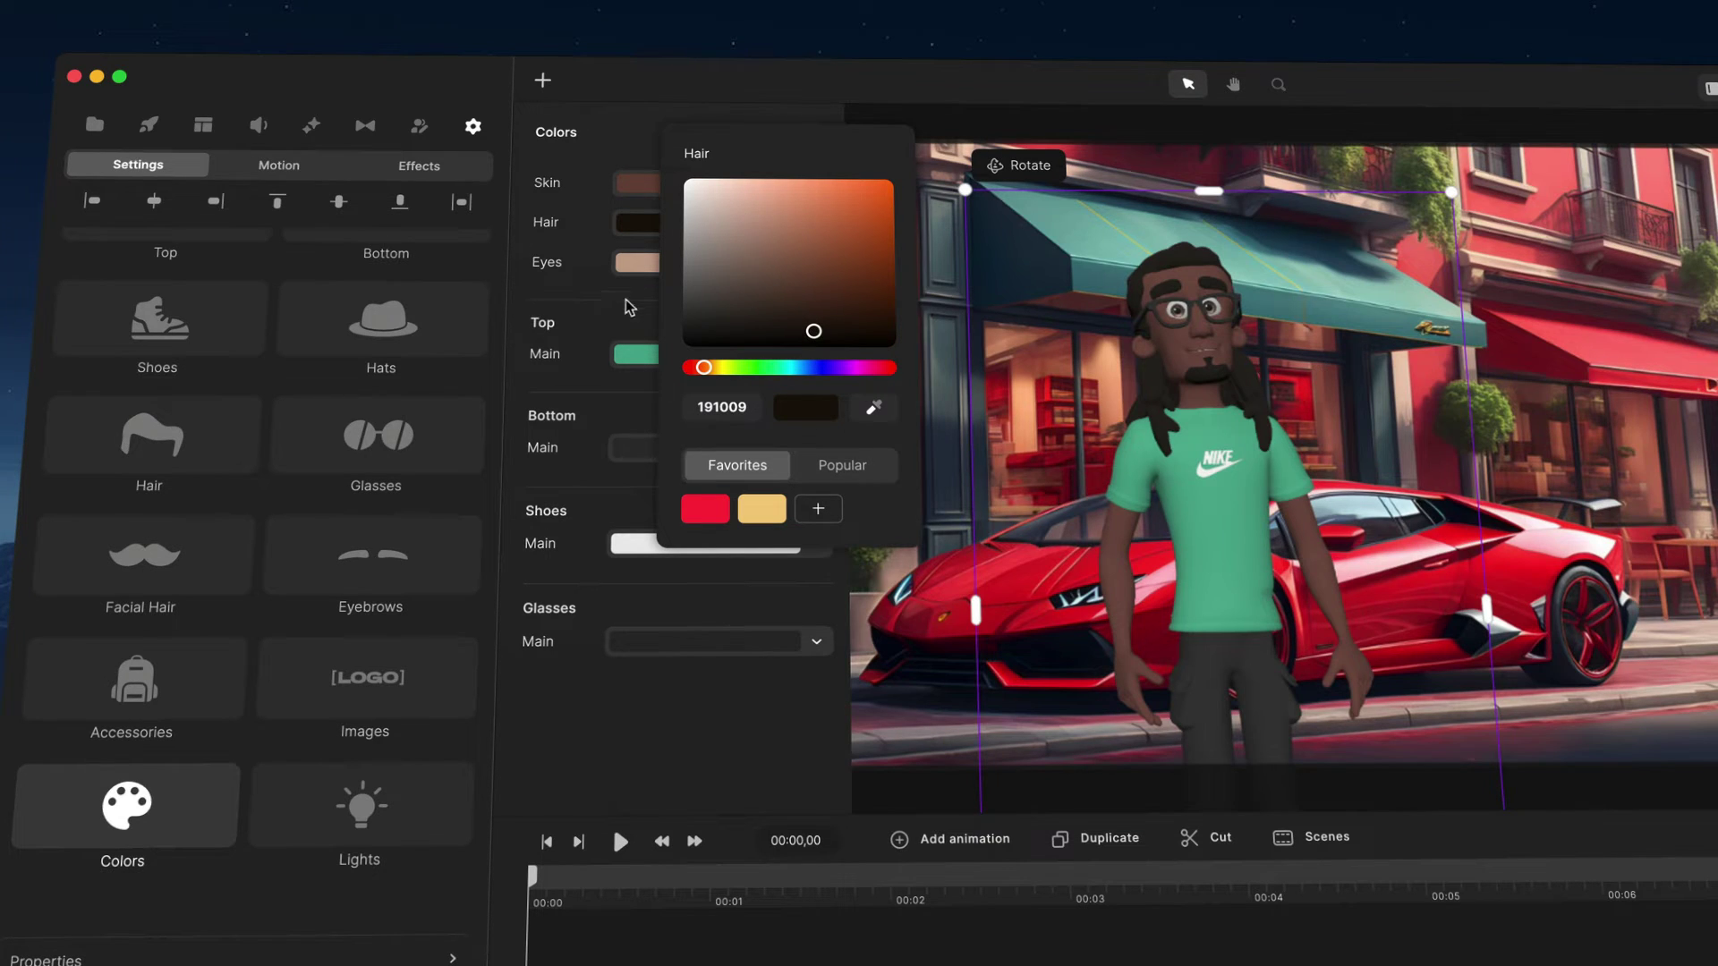
left_click(637, 262)
left_click_drag(789, 408, 775, 408)
left_click(790, 239)
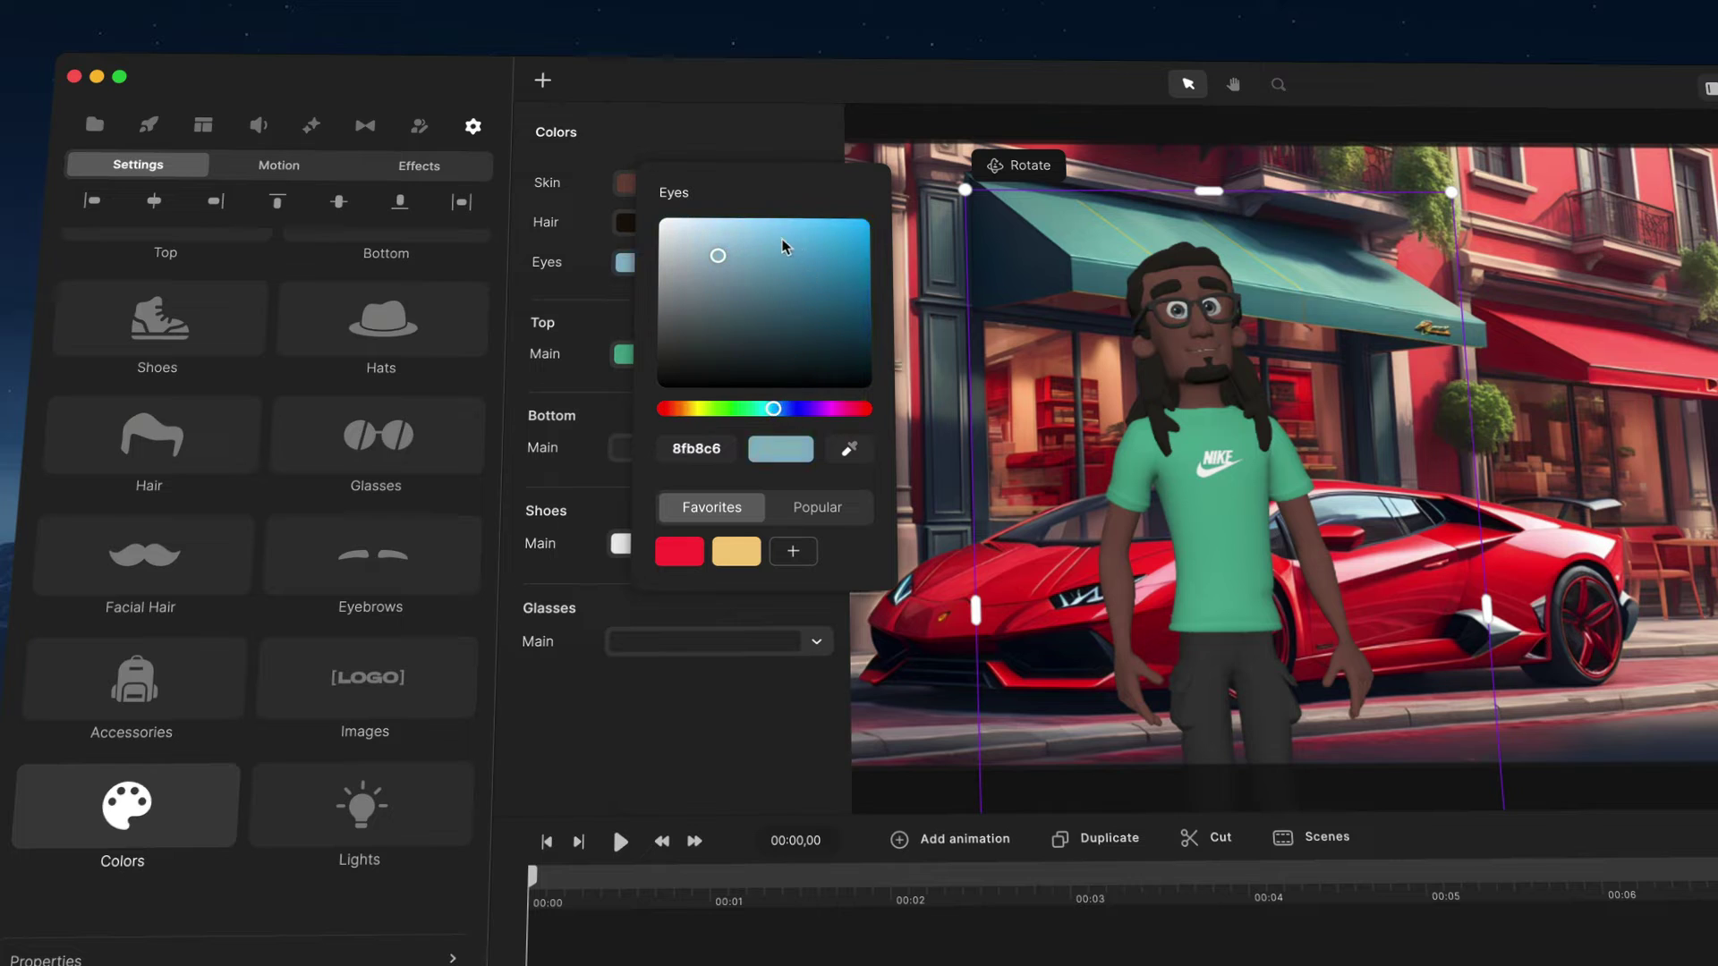
left_click(358, 806)
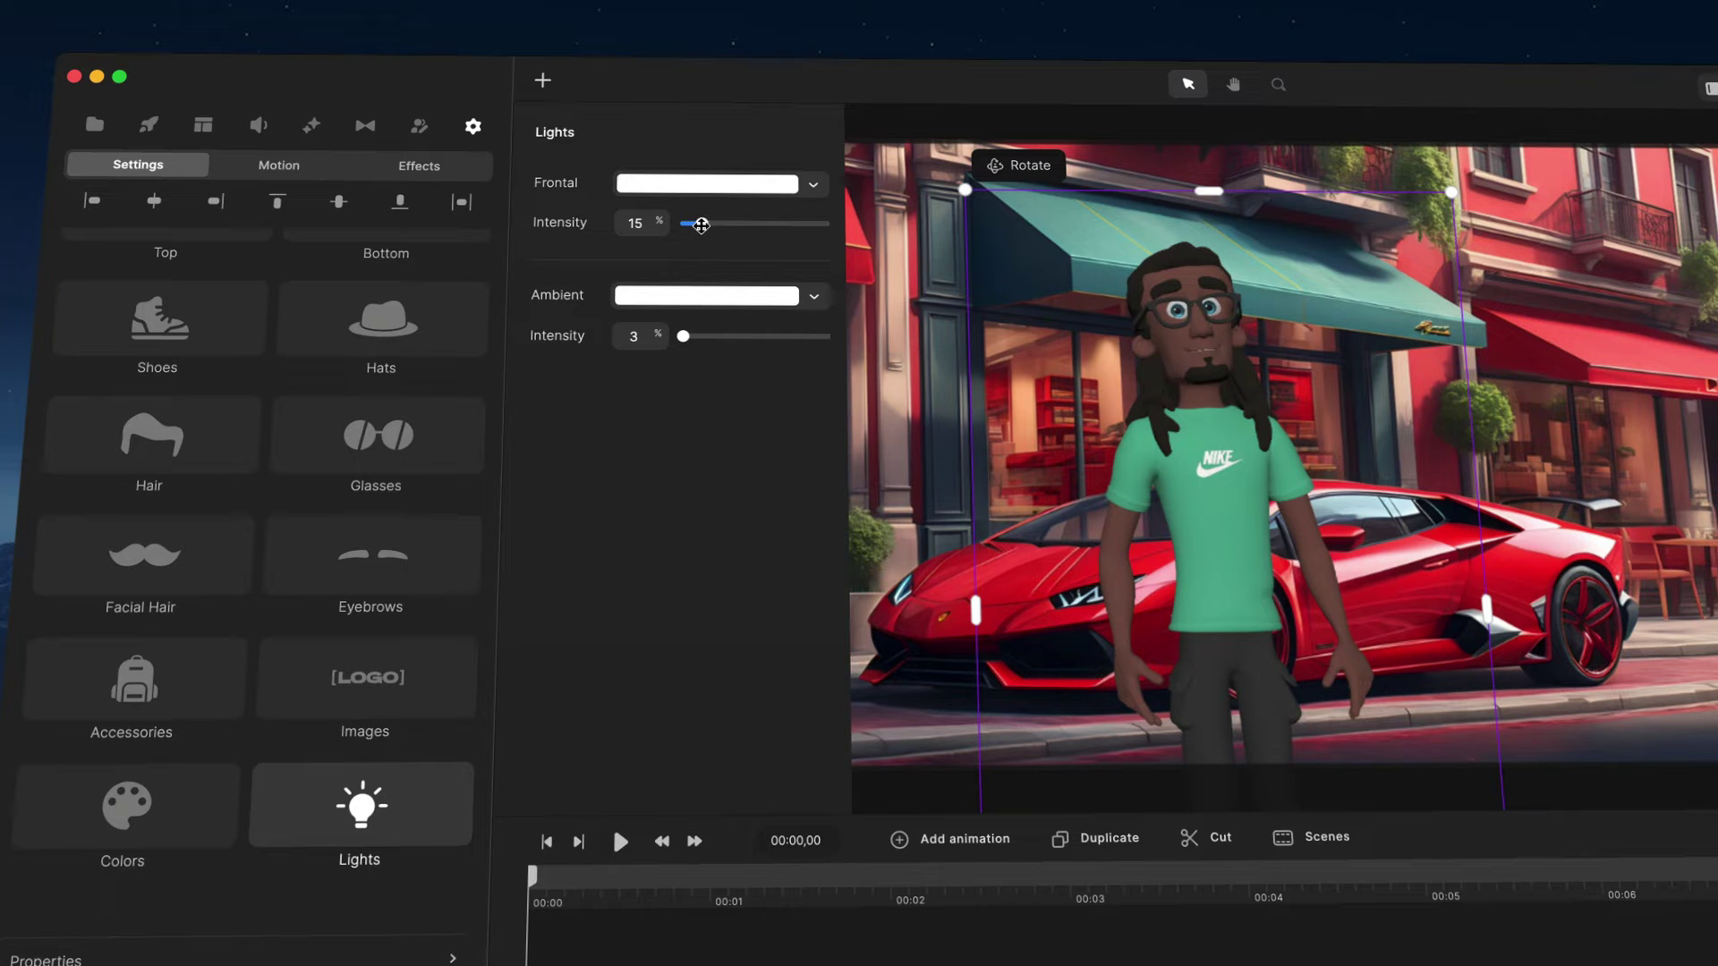
Raise the frontal light to 25% and try a yellow ambient light at intensity 8
mouse_move(702, 225)
left_mouse_down()
mouse_move(761, 224)
mouse_move(717, 226)
left_mouse_up()
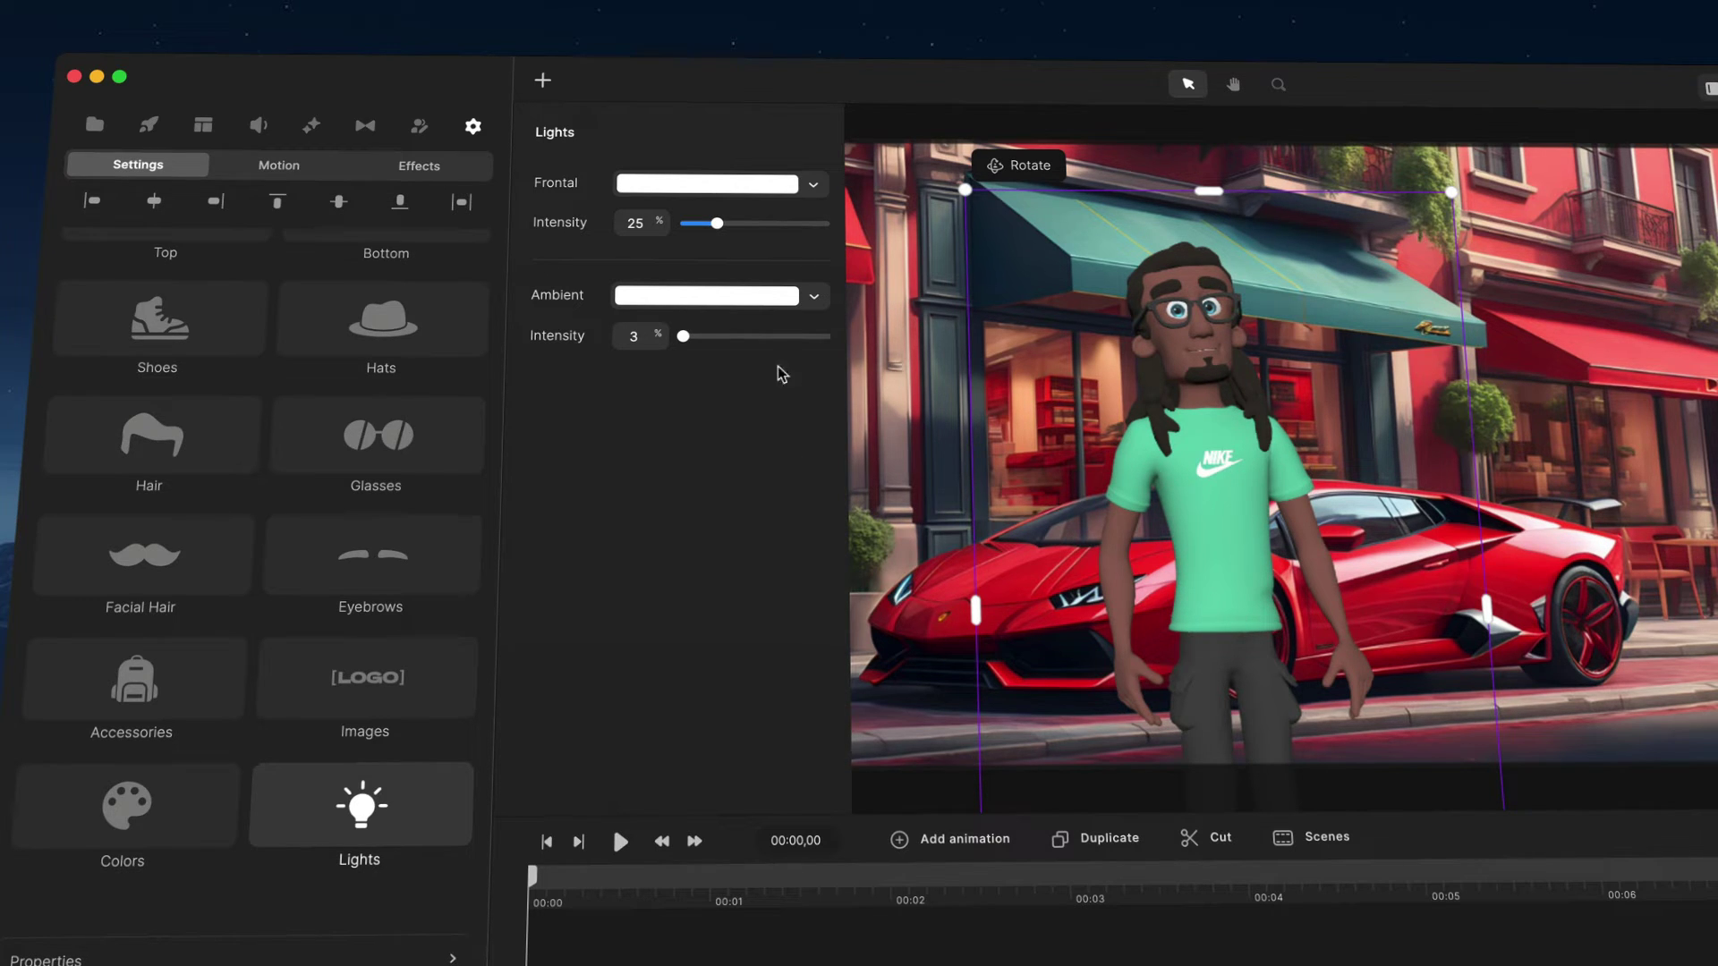
left_click(734, 301)
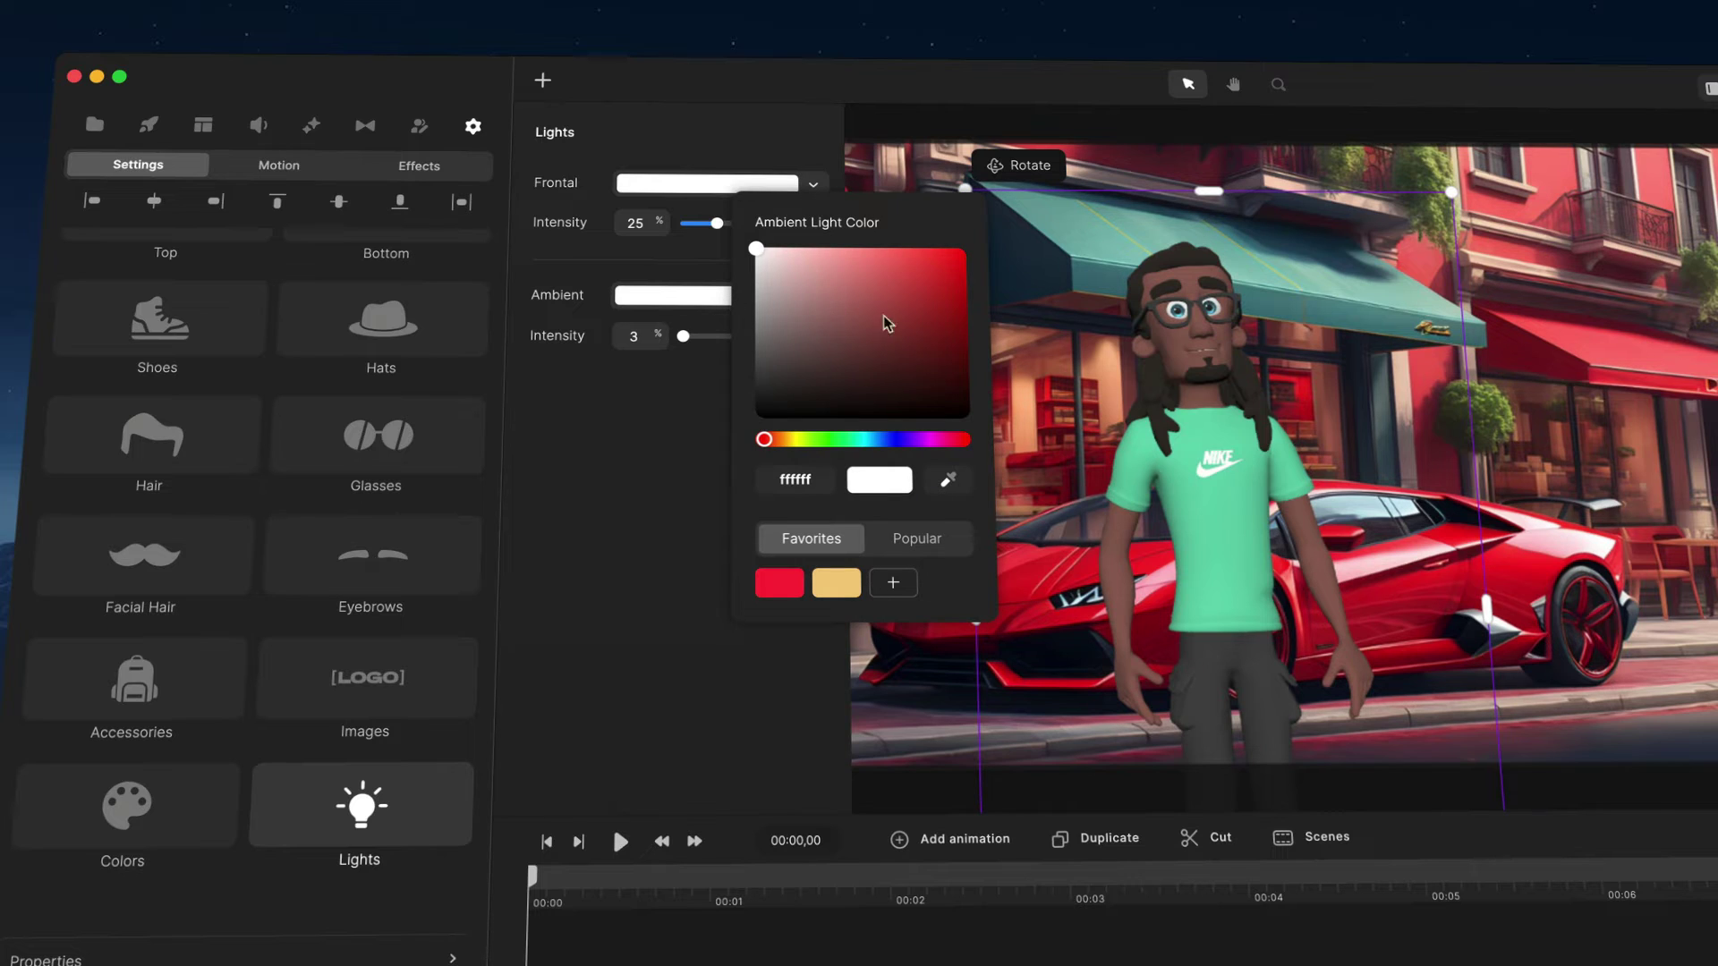
left_click_drag(790, 448, 803, 447)
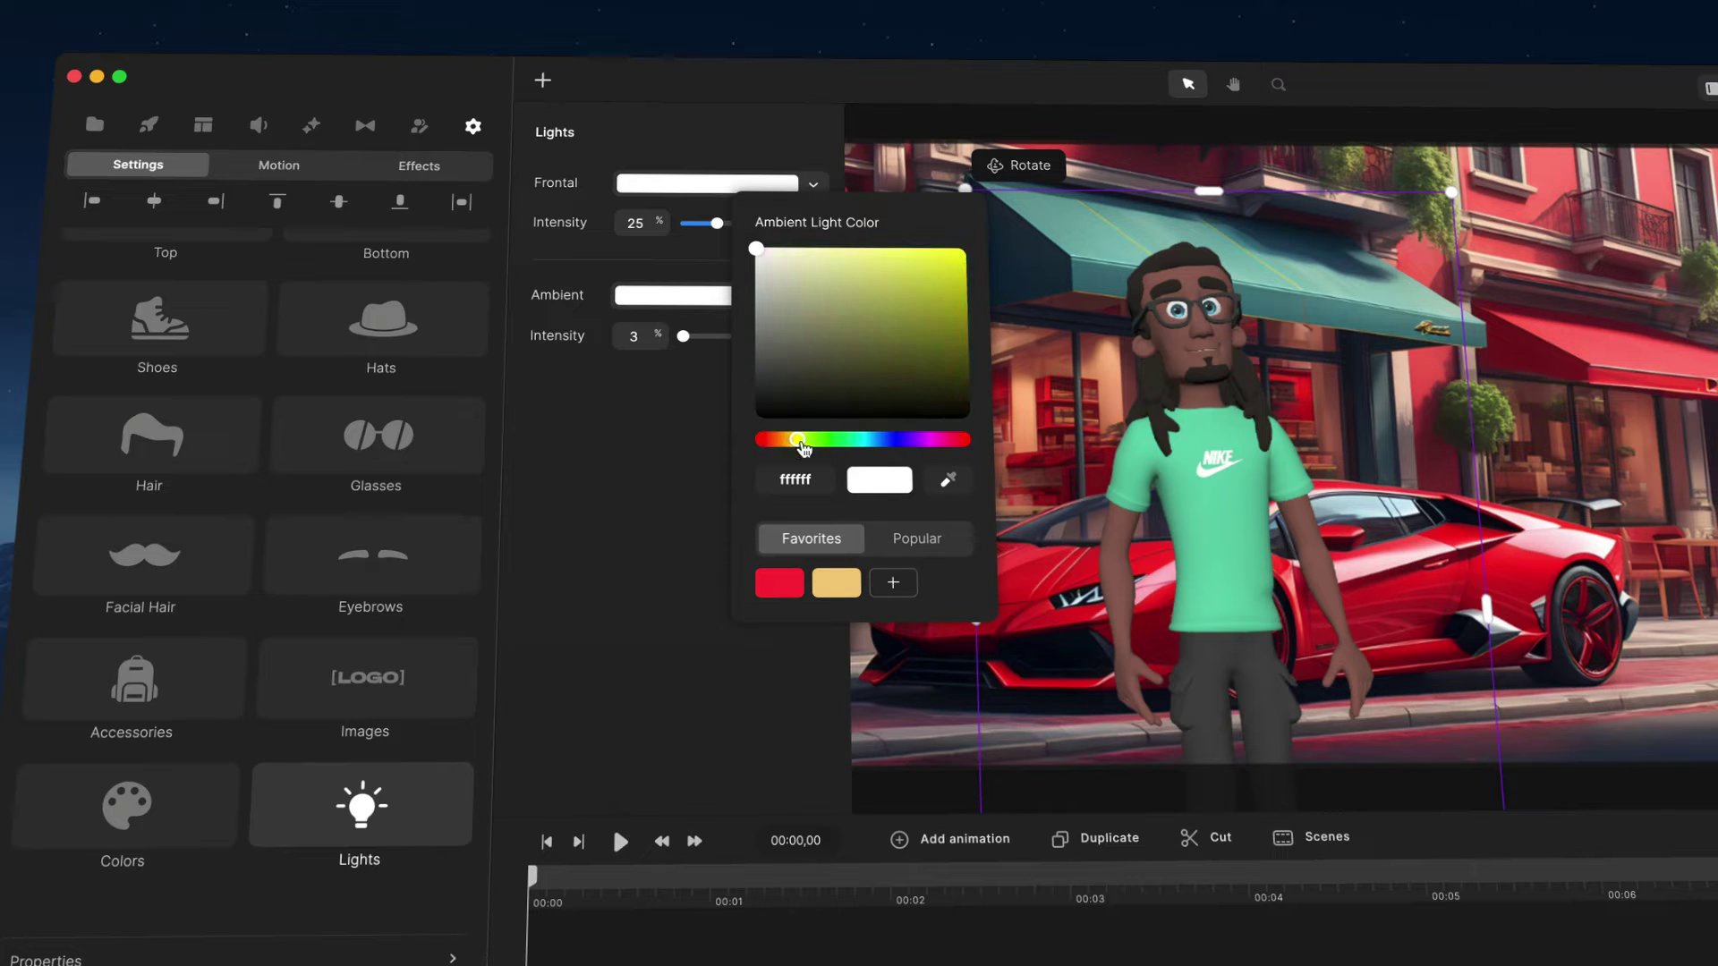
left_click(894, 257)
left_click_drag(687, 338, 695, 336)
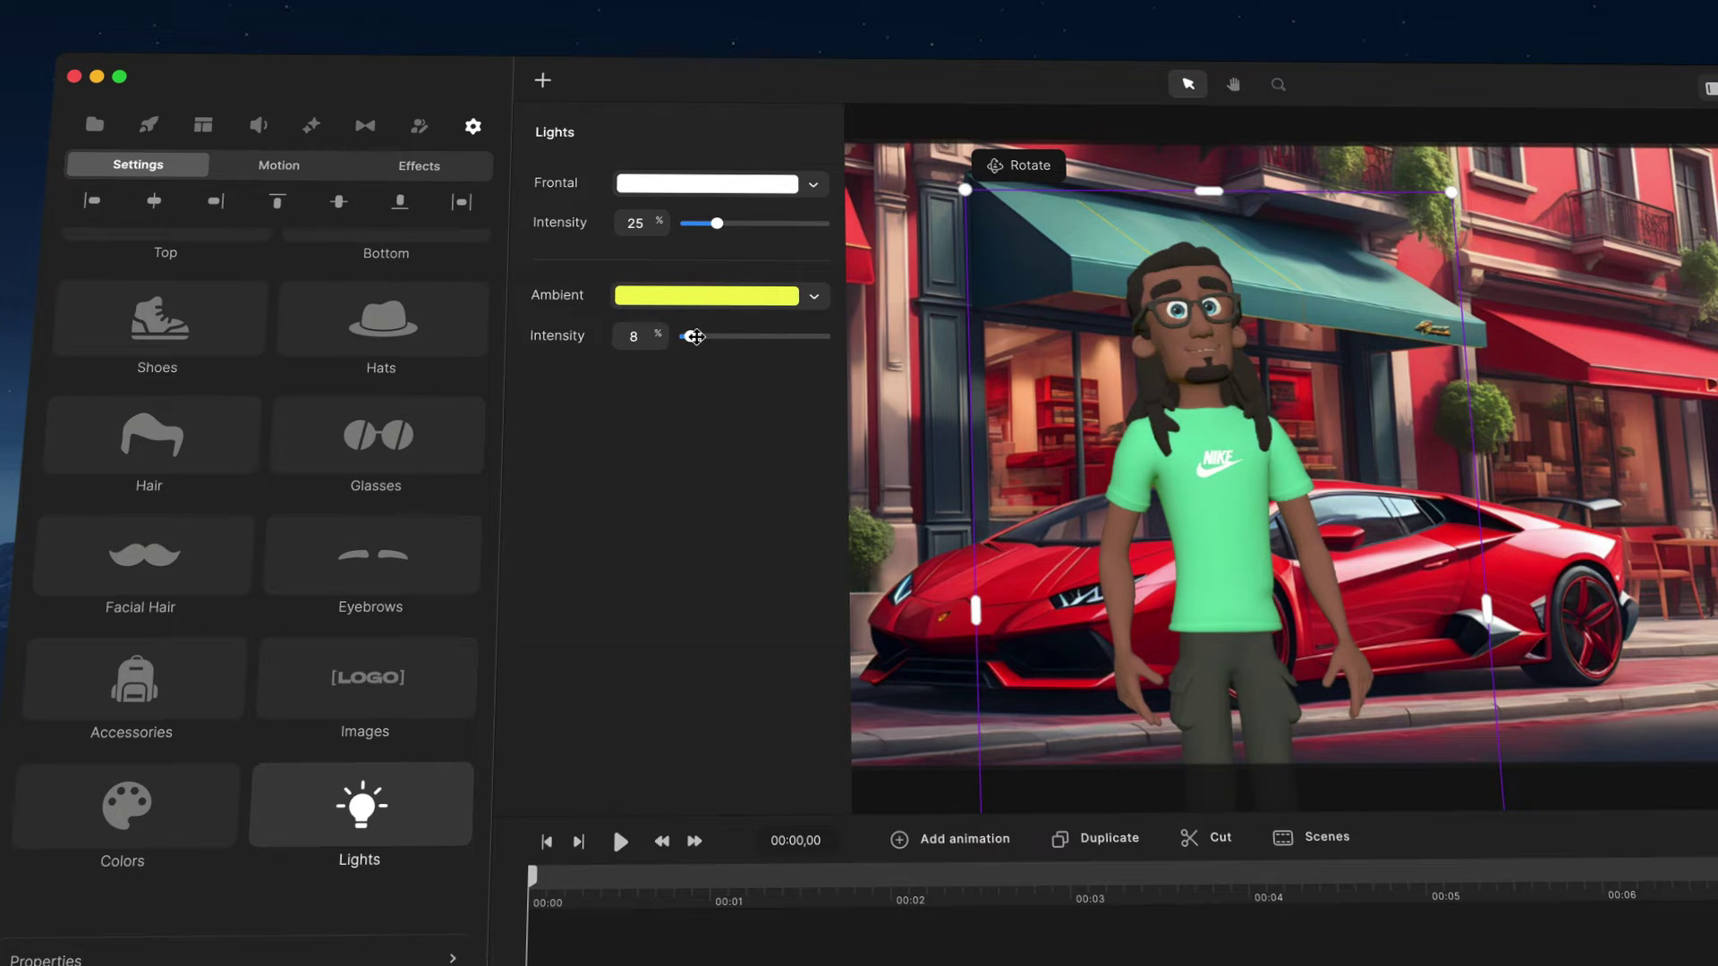
Reset the ambient light to white at about 7% intensity and nudge the character lower
left_click(719, 299)
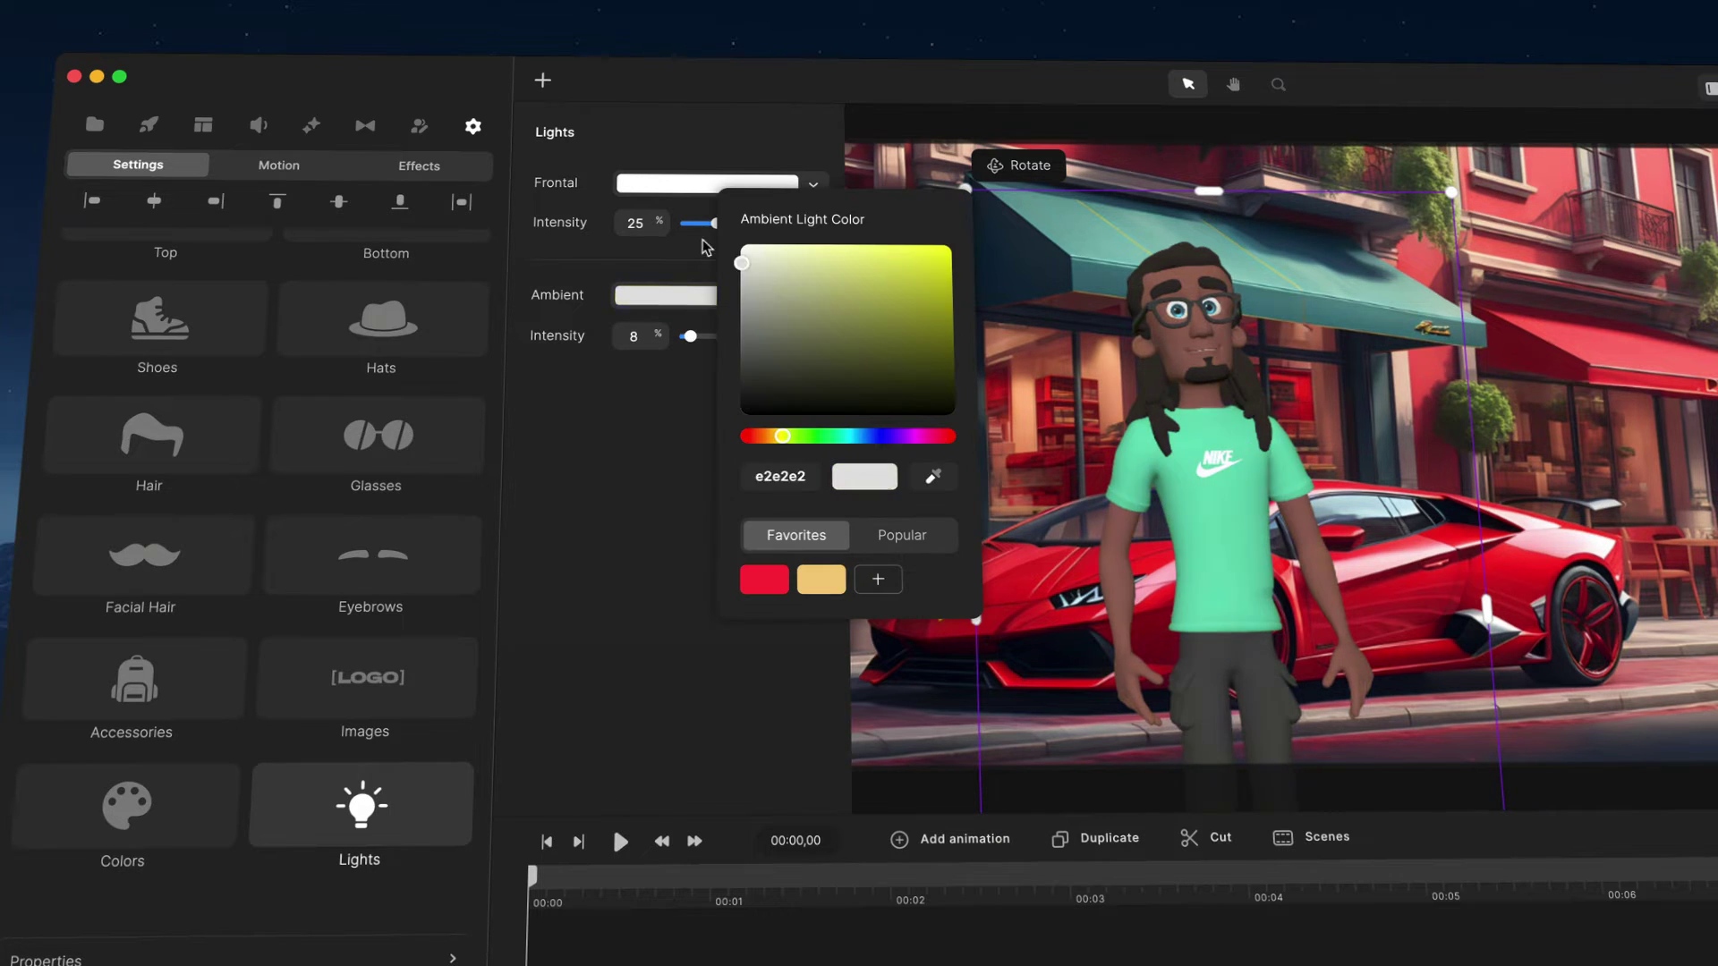
left_click(367, 810)
left_click(407, 823)
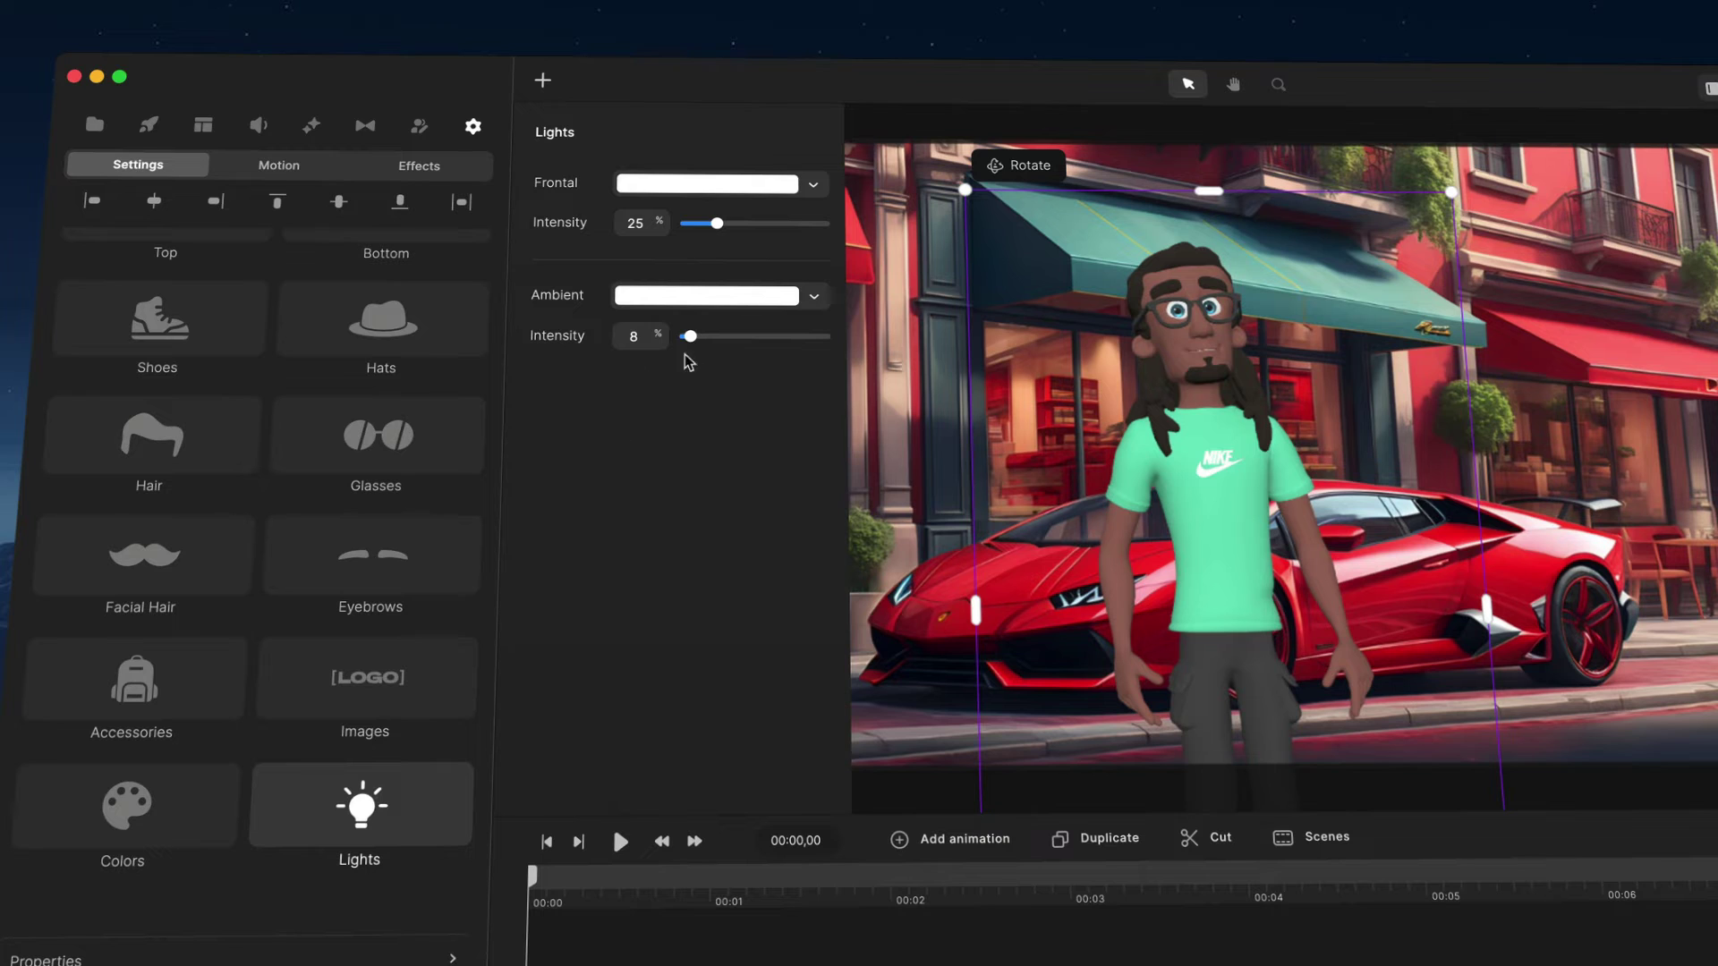
left_click_drag(689, 337, 691, 337)
left_click_drag(1317, 419, 1318, 446)
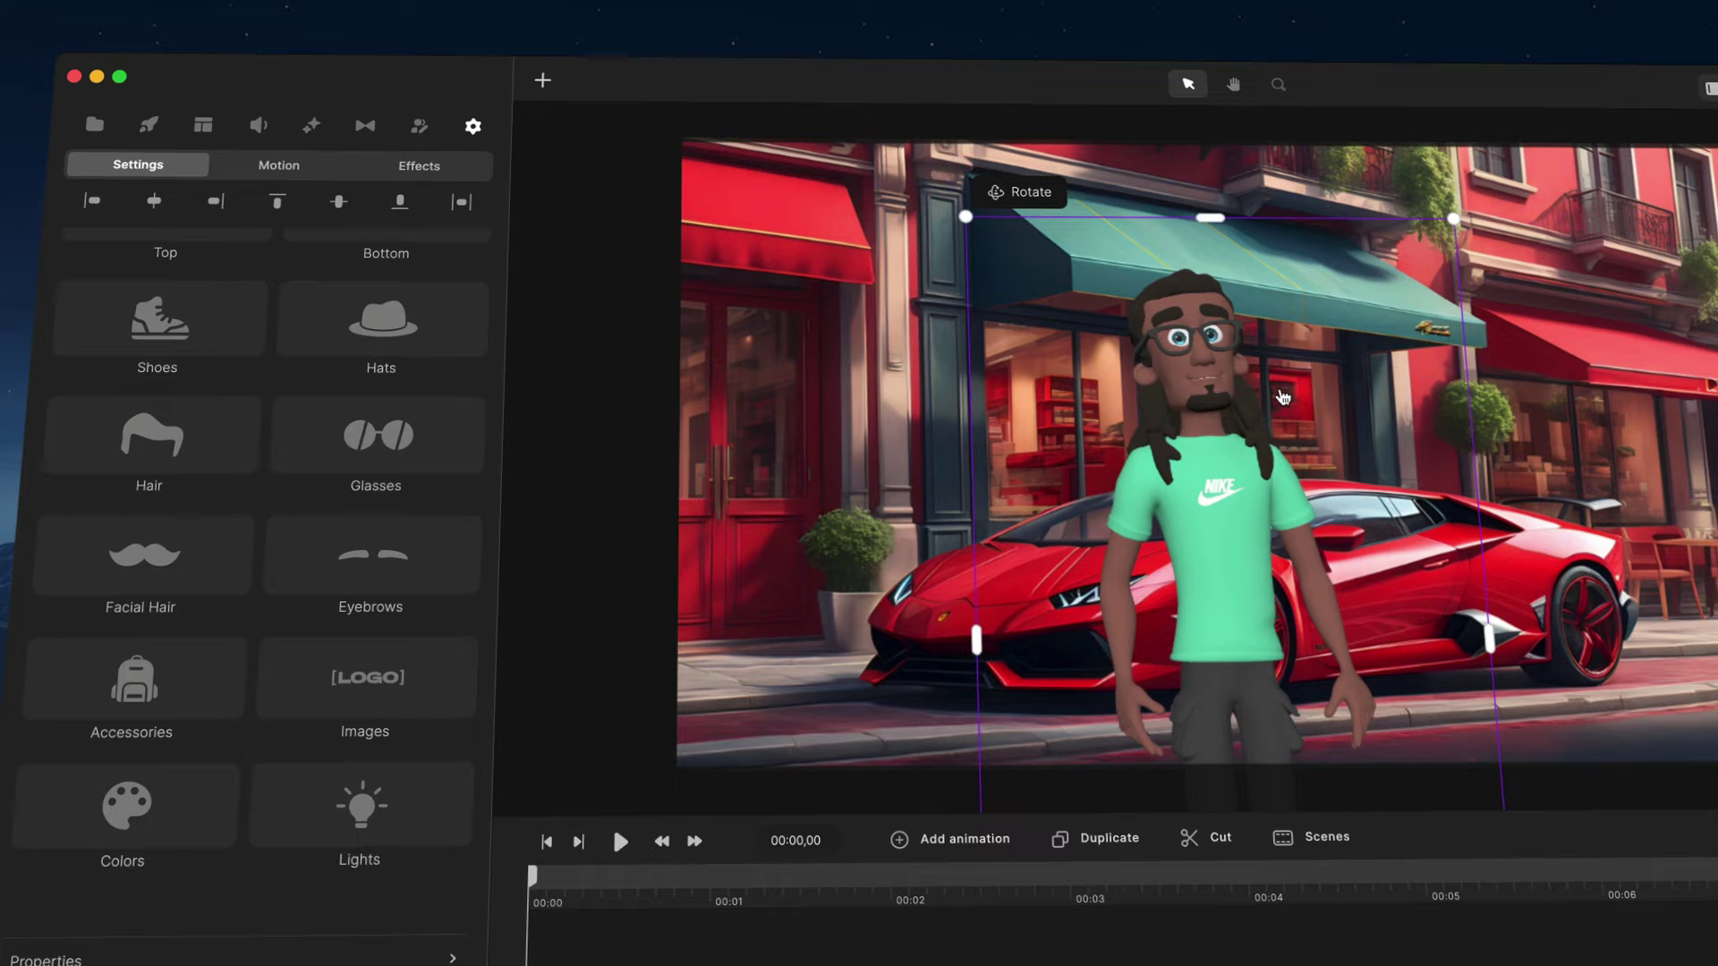
Add a Character View animation turning the character to a side profile and back toward the camera
left_click_drag(1321, 413, 1203, 475)
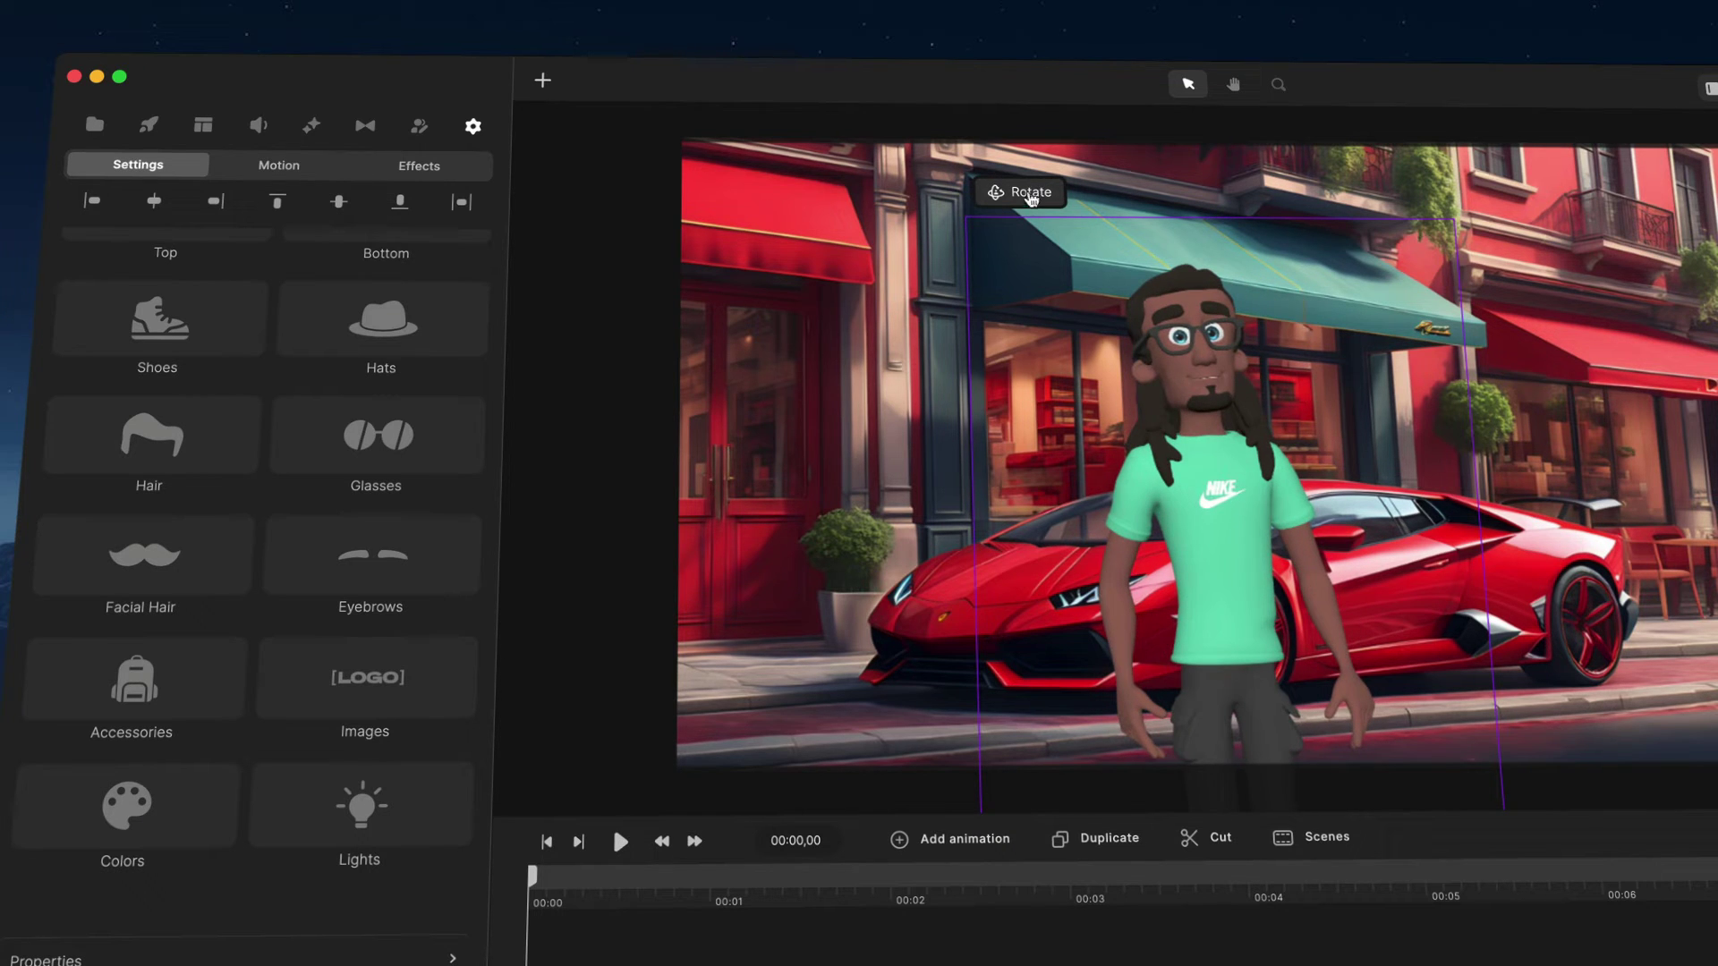
left_click(1203, 414)
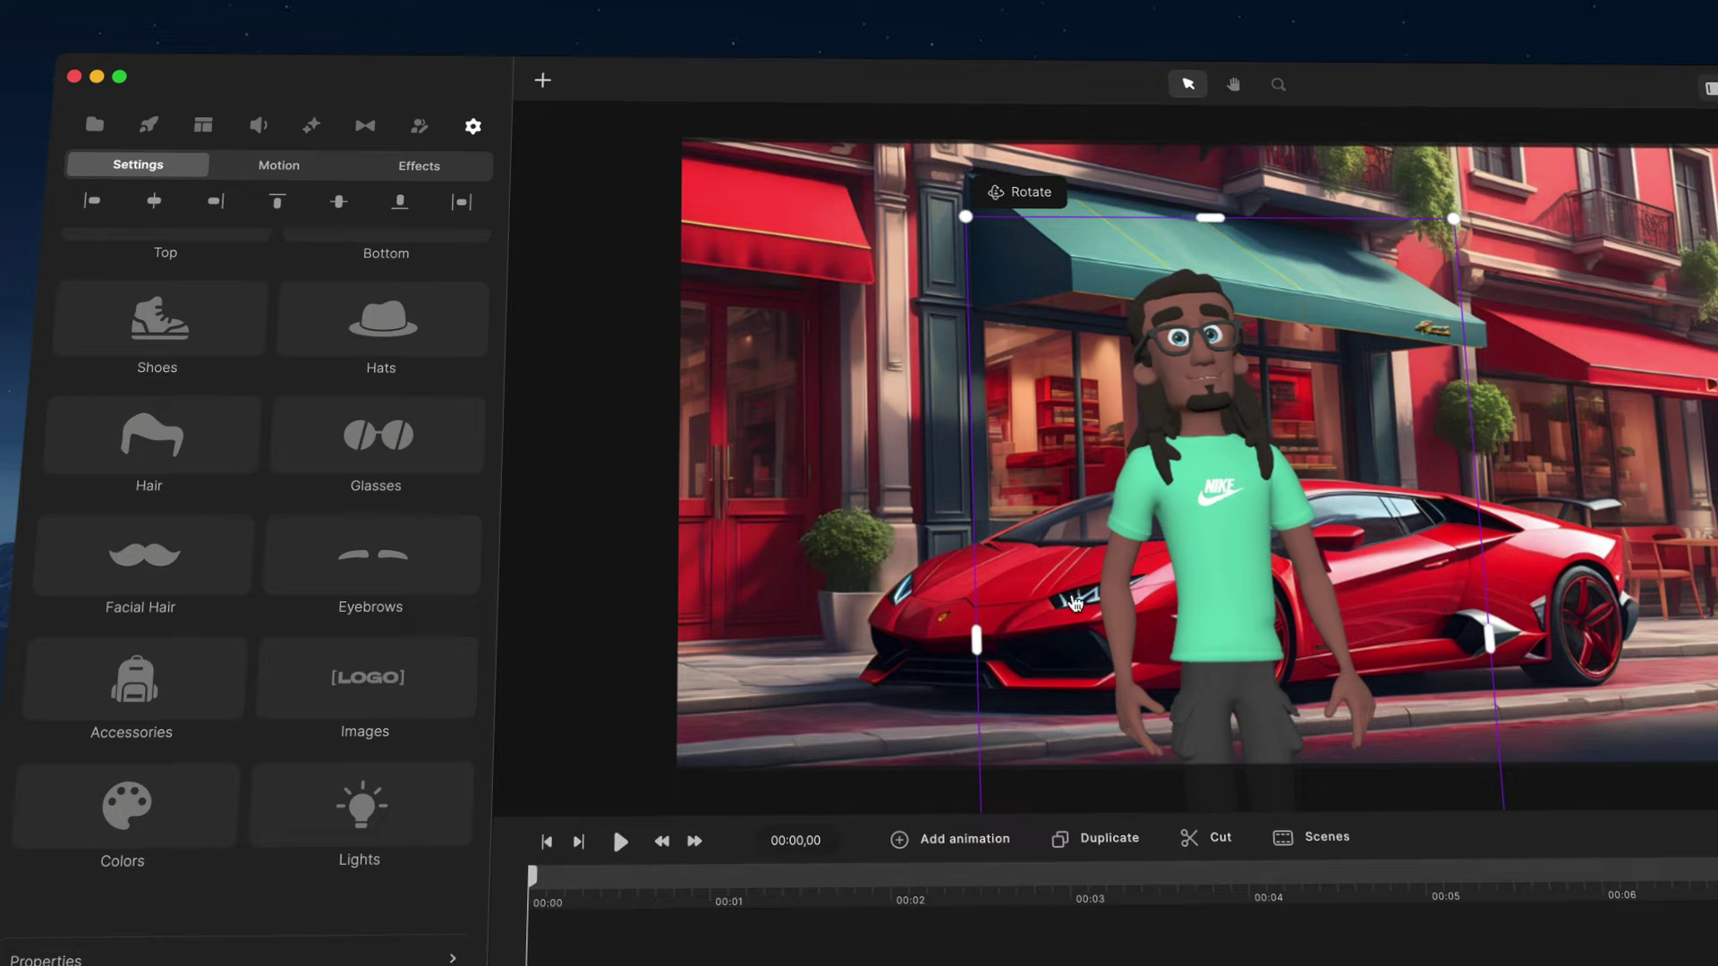
left_click(974, 843)
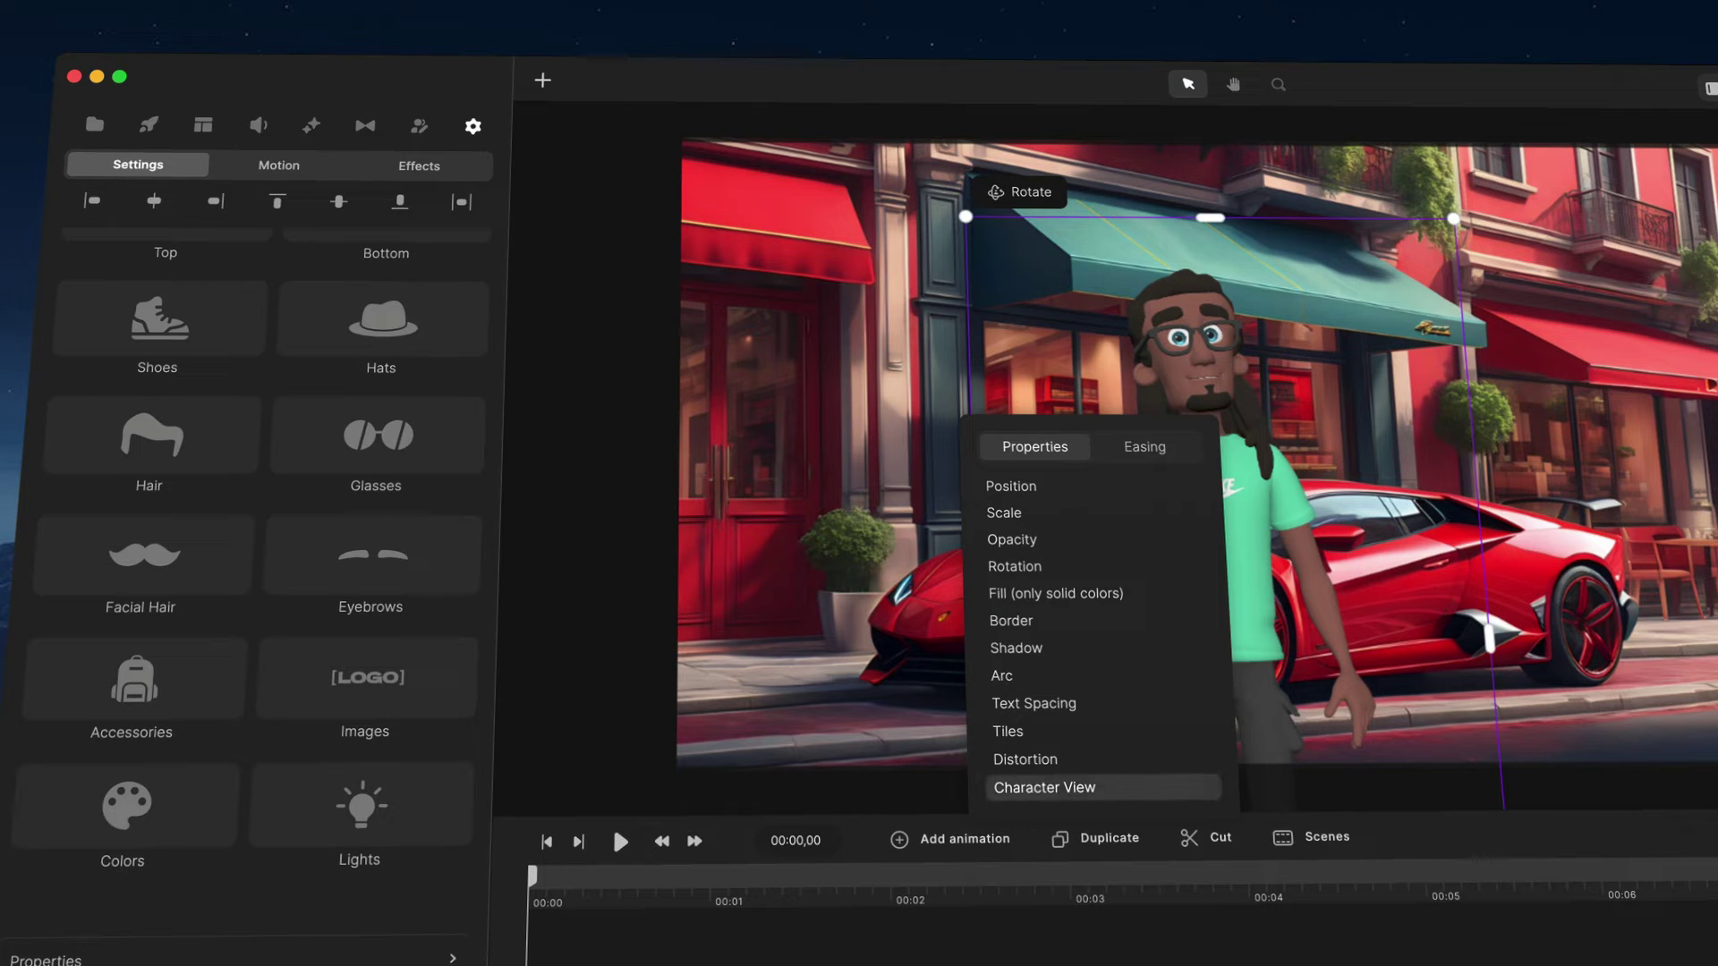
left_click(1304, 465)
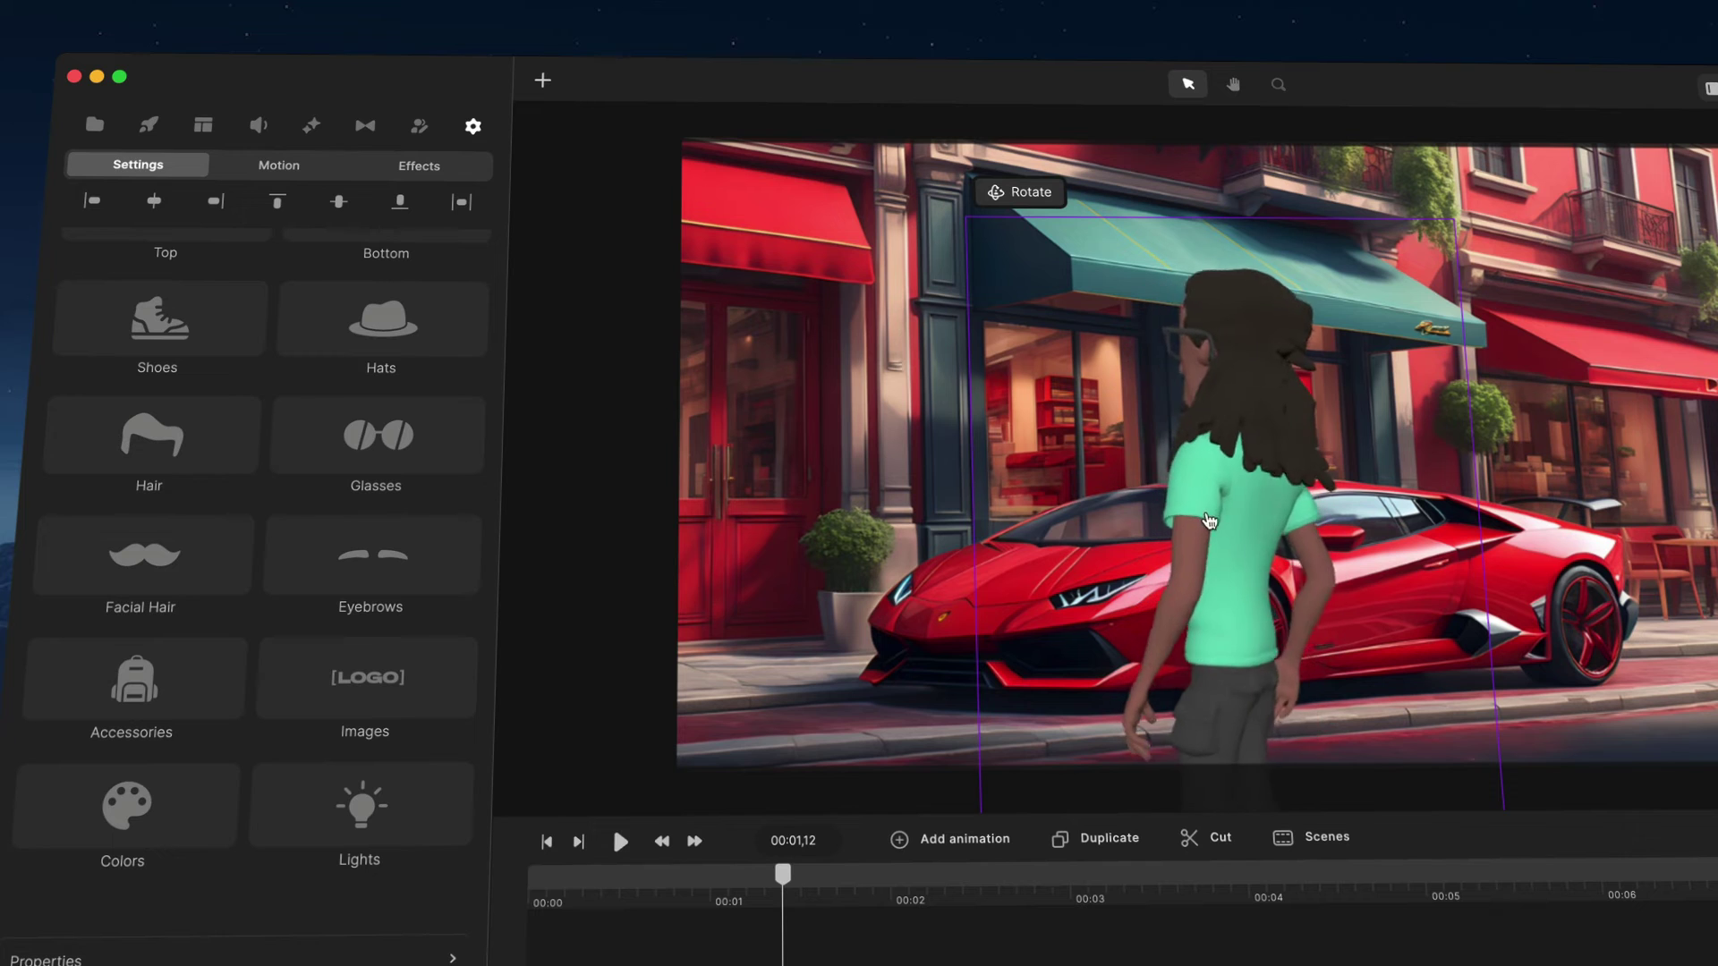
left_click_drag(1205, 519, 1248, 529)
mouse_move(783, 893)
left_mouse_down()
mouse_move(521, 908)
mouse_move(782, 877)
left_mouse_up()
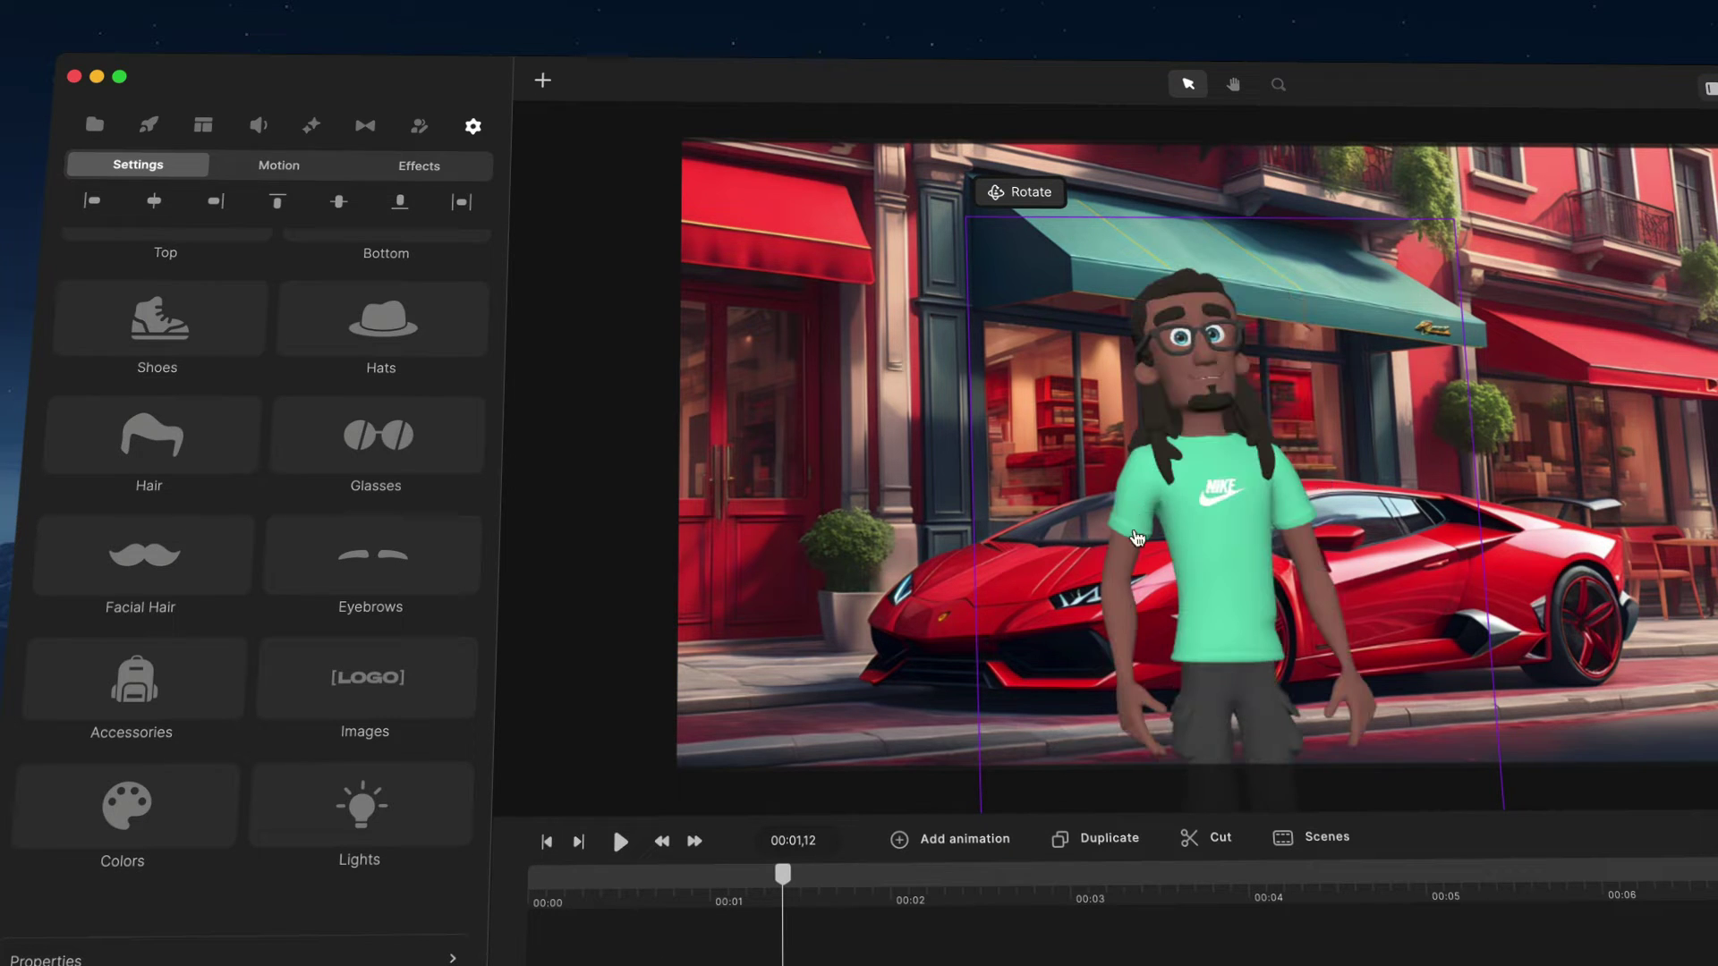
left_click(1028, 205)
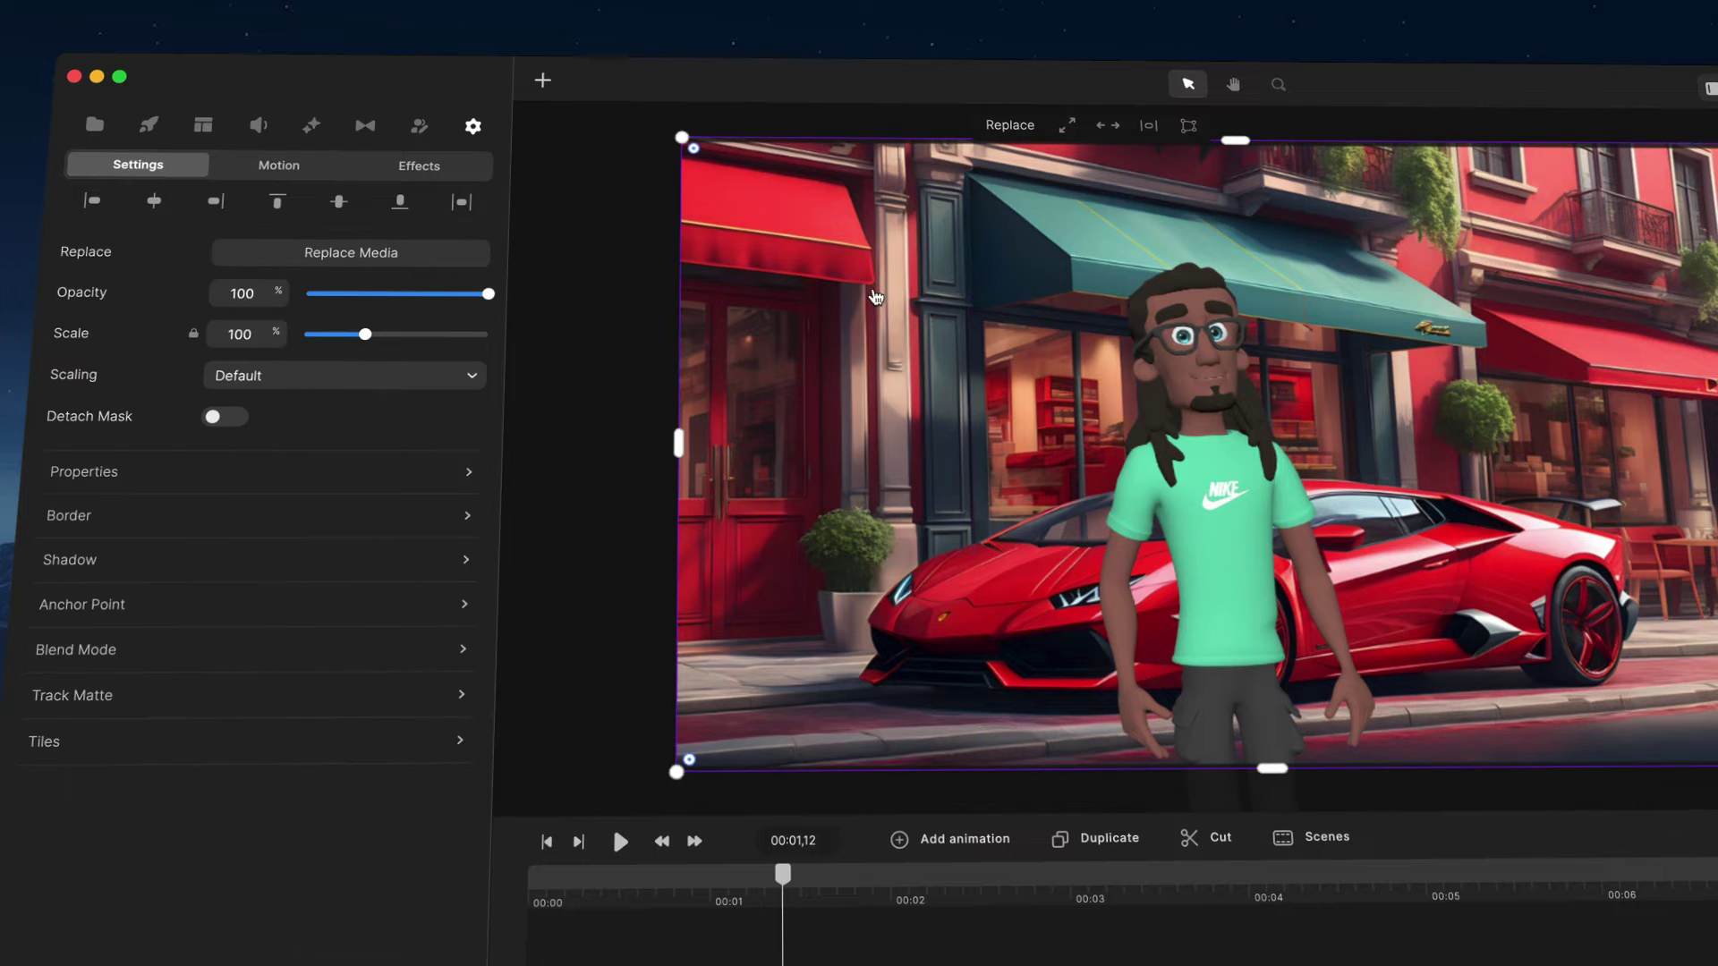
Nudge the character up and replace his Idle action with Wave, previewing the wave
left_click_drag(1221, 462, 1227, 425)
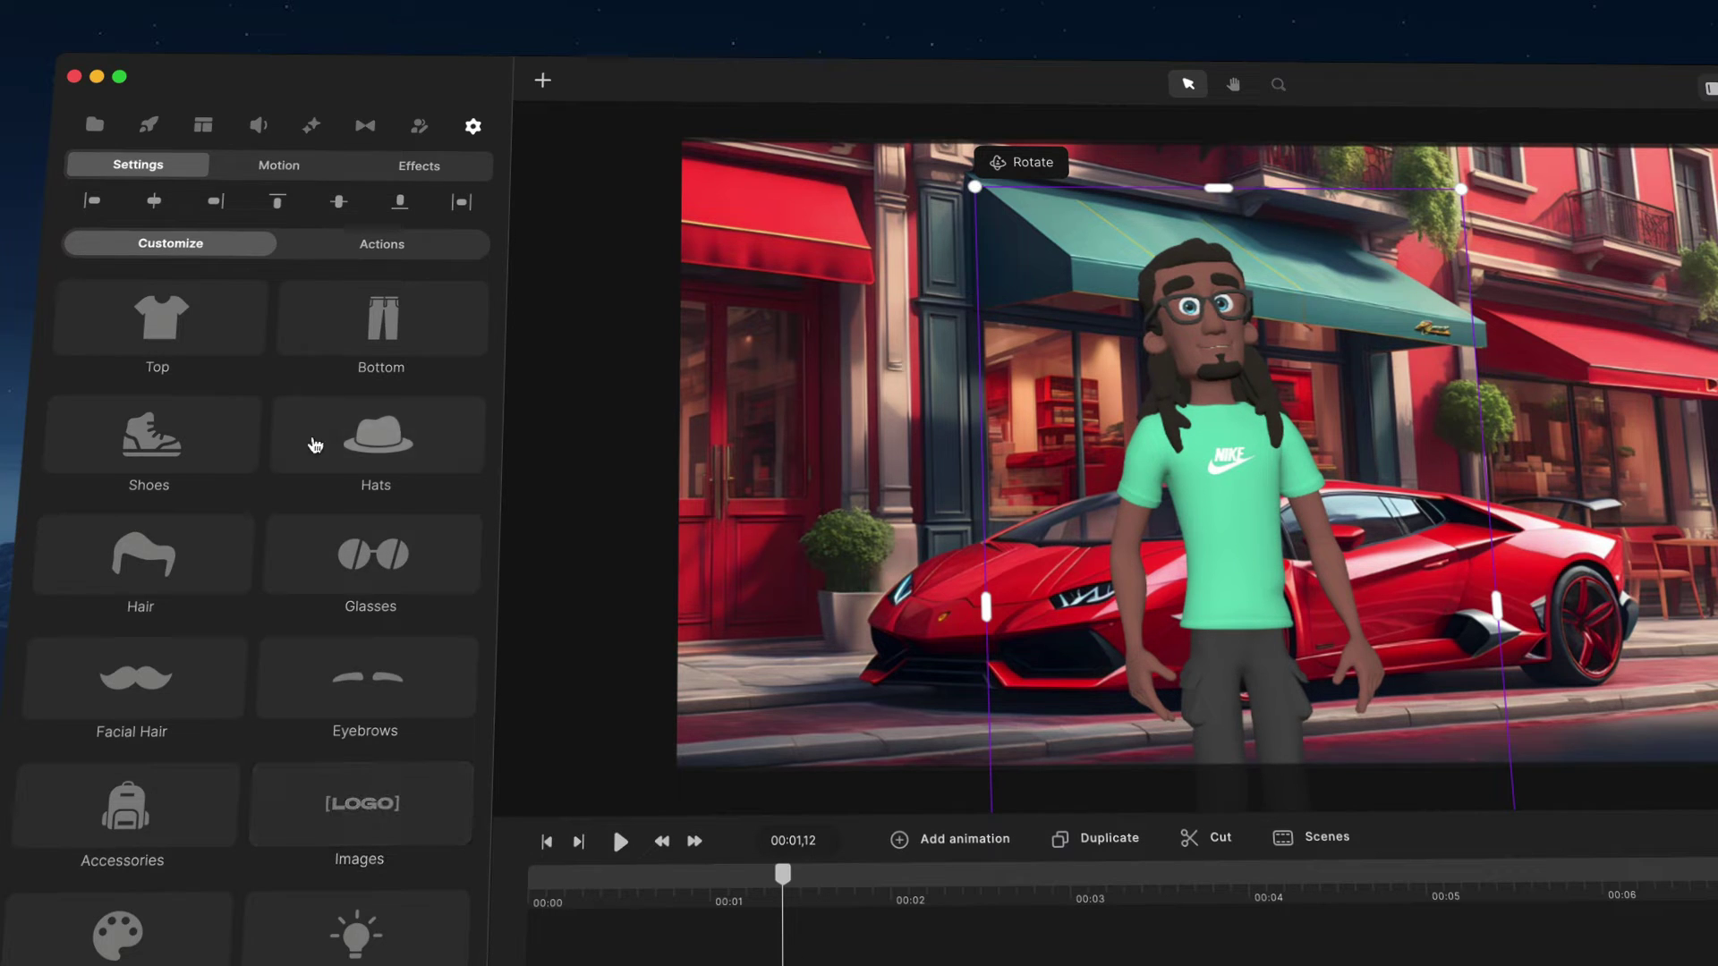
left_click(382, 243)
left_click(242, 295)
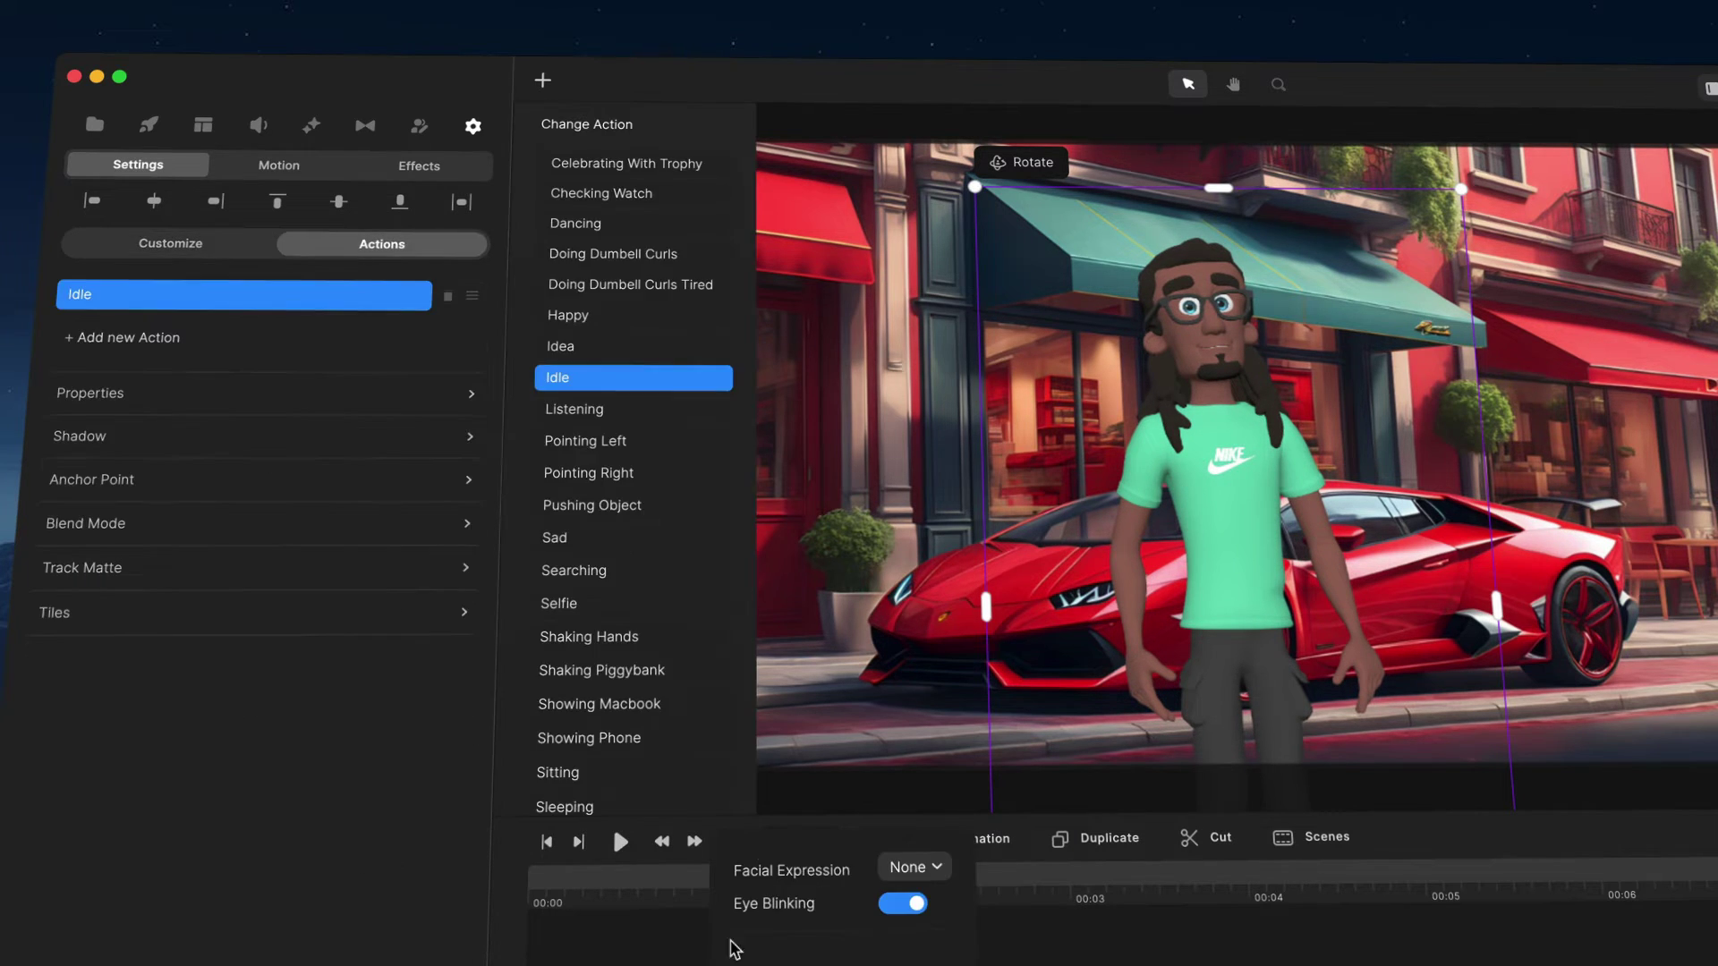
scroll(606, 341, "down", 5)
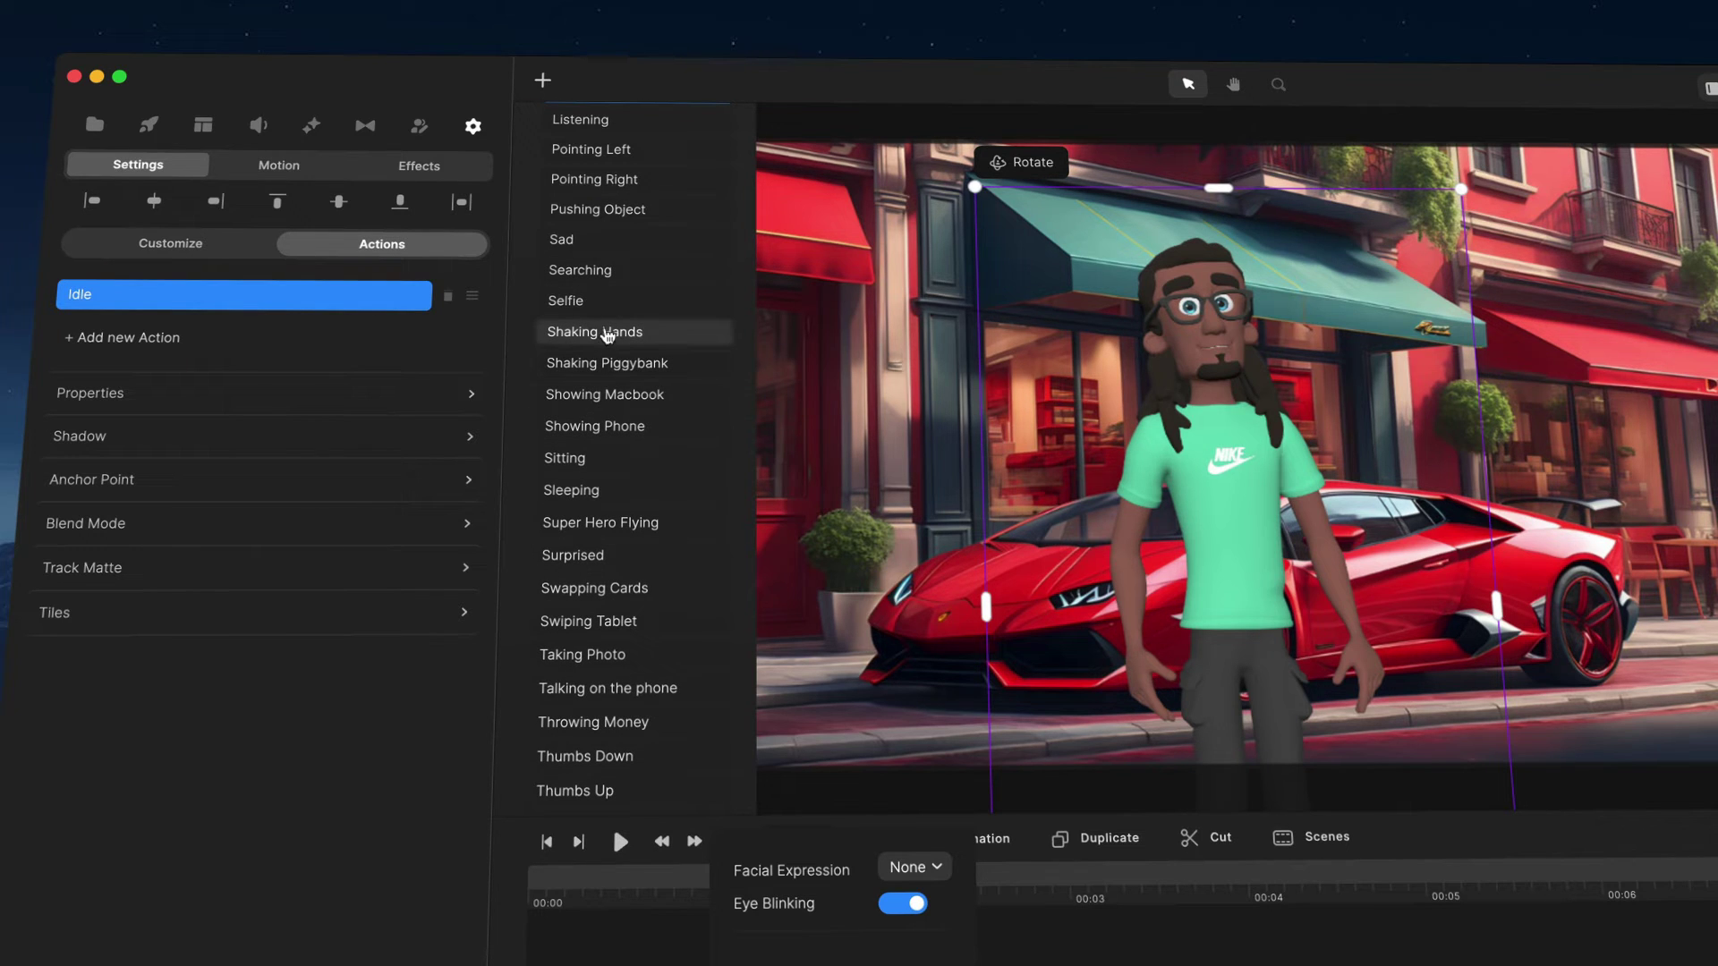
scroll(611, 336, "up", 4)
scroll(622, 322, "down", 8)
left_click(588, 577)
left_click_drag(788, 886, 671, 910)
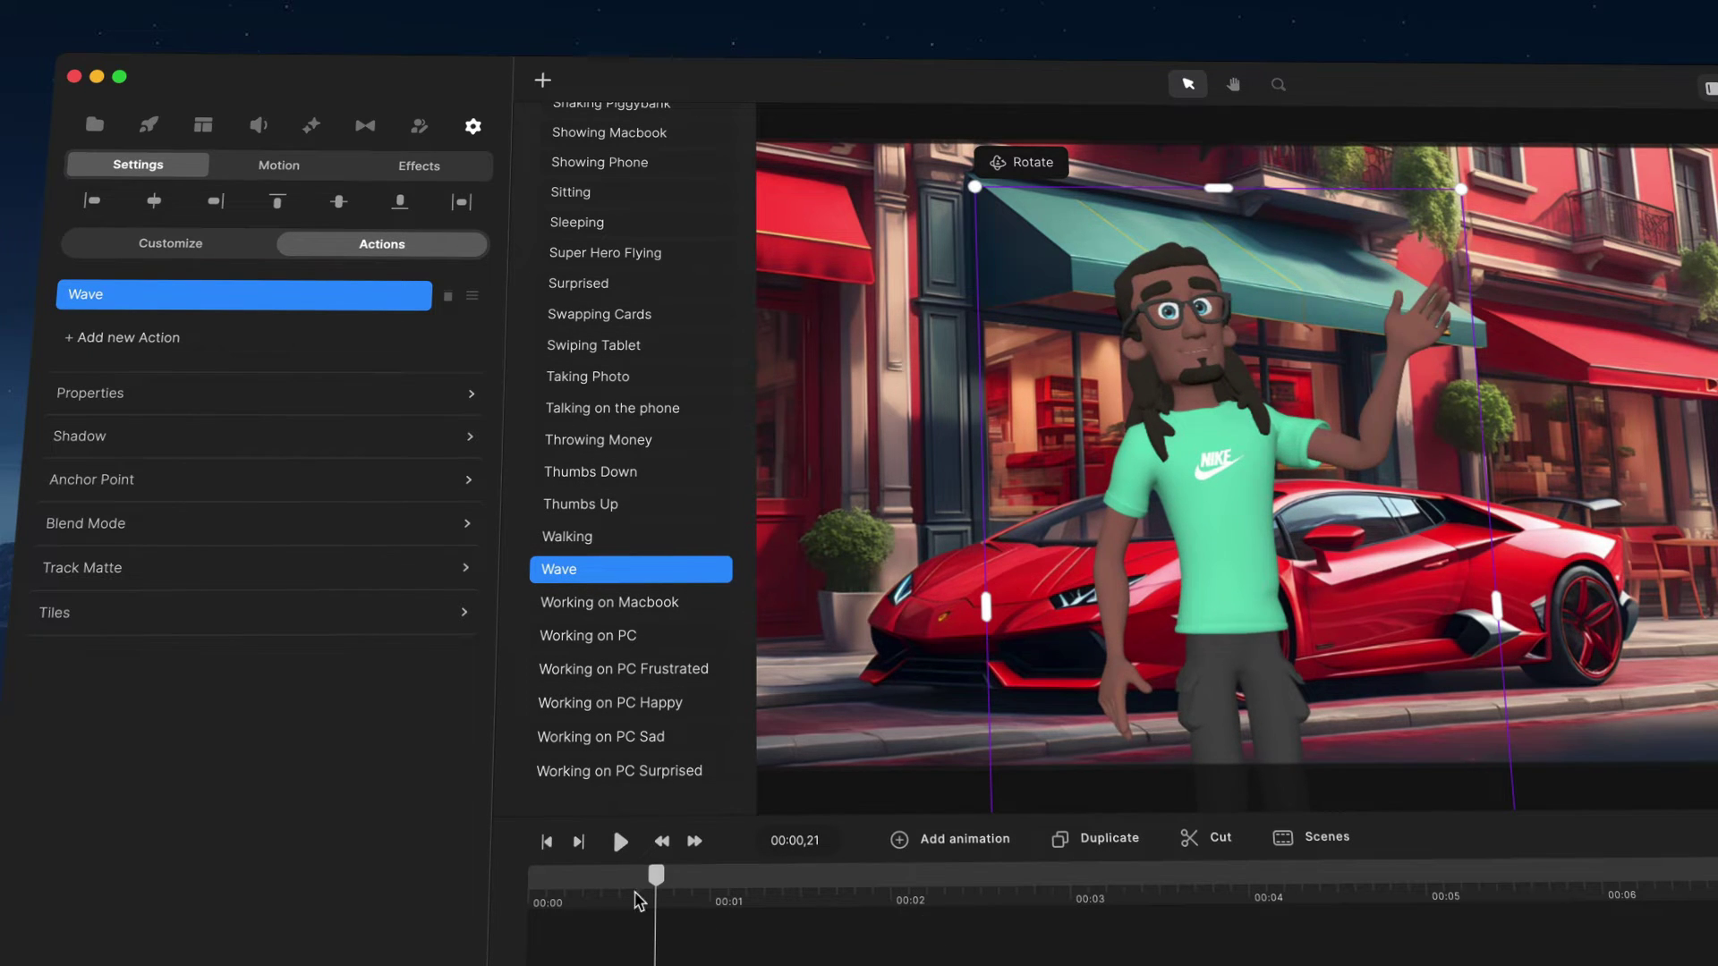
left_click(547, 842)
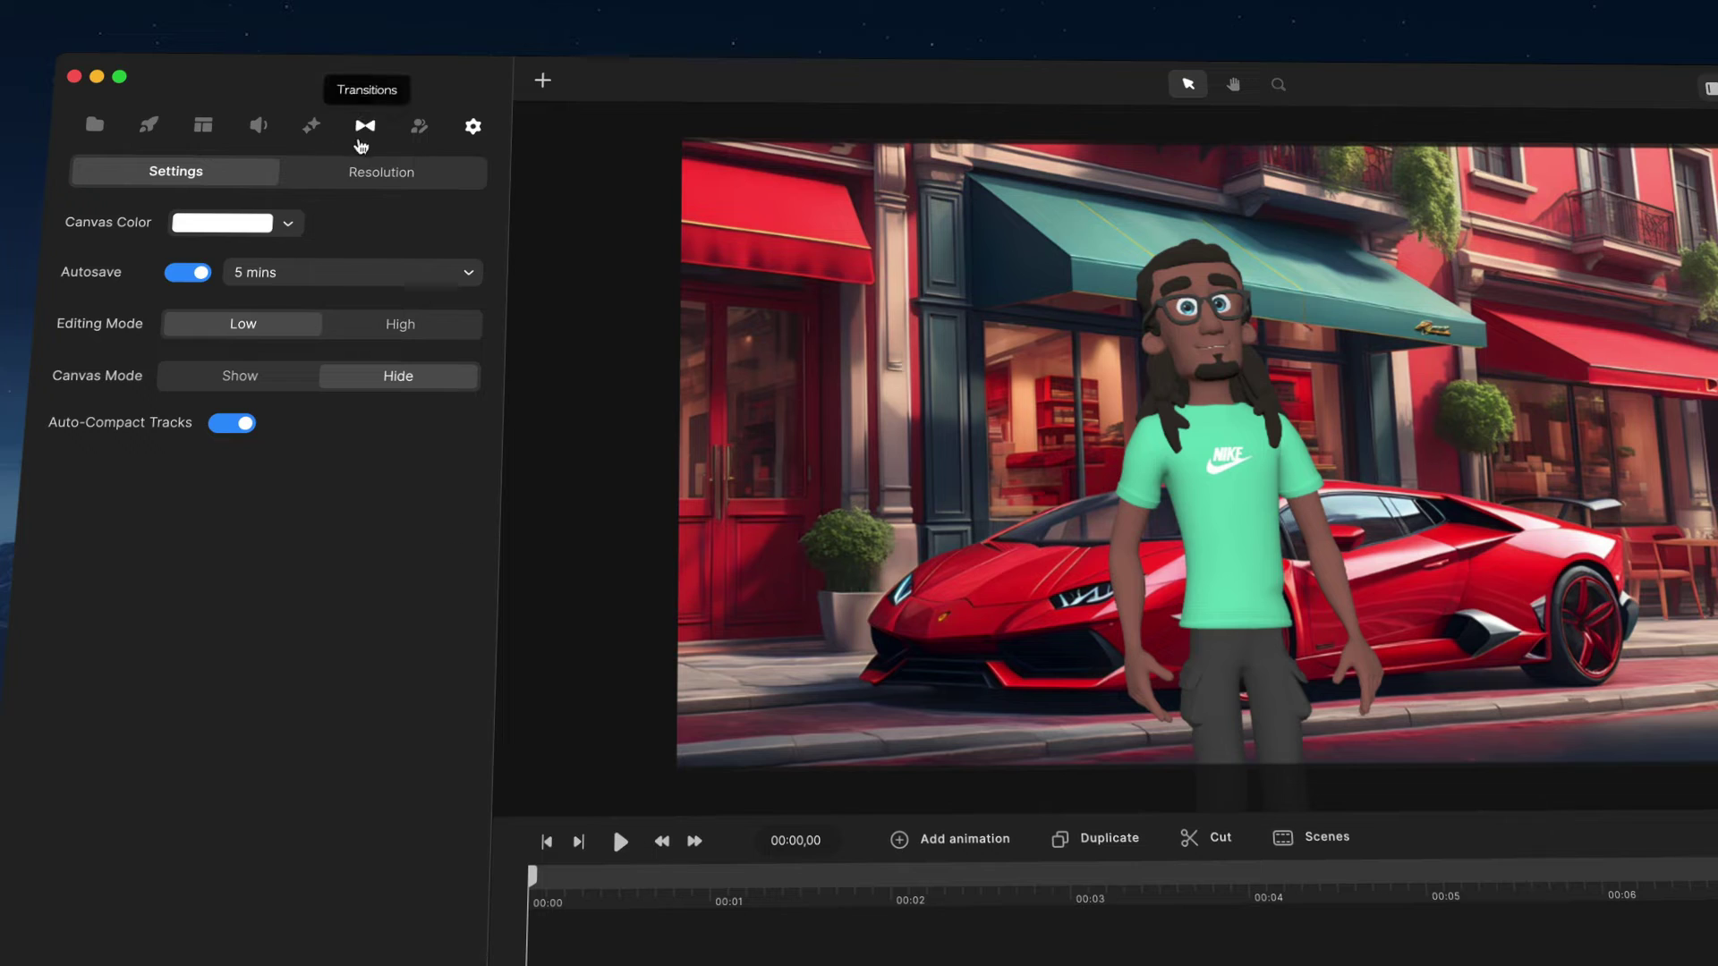